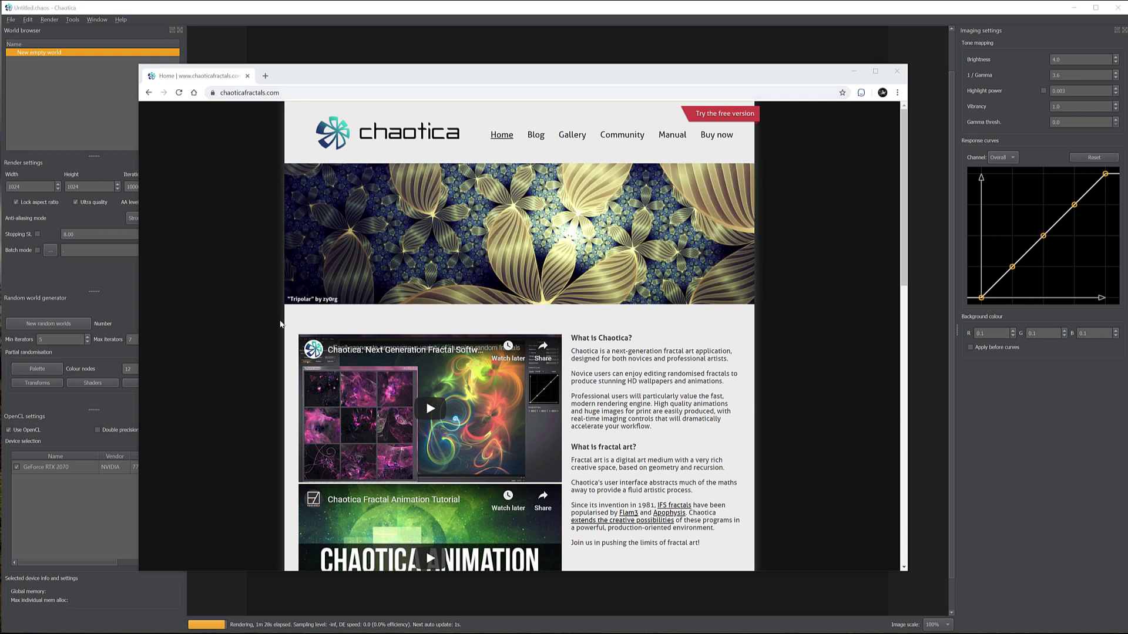
Select and then deselect the Black Friday Sale paragraph on the web page
scroll(281, 324, "down", 4)
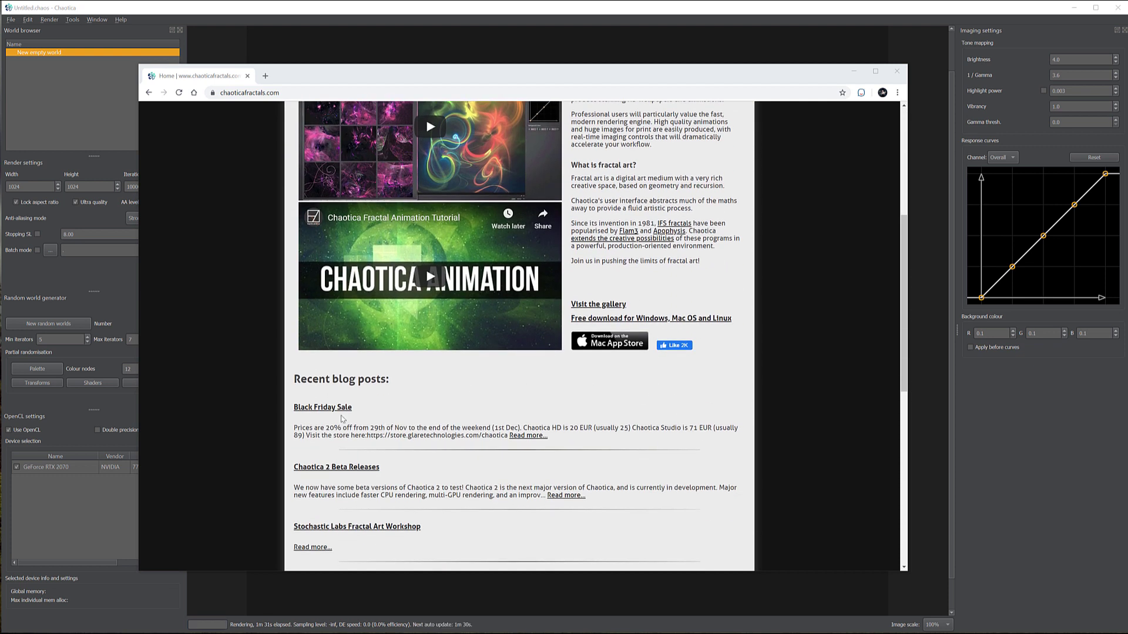
left_click_drag(298, 427, 556, 439)
left_click(470, 402)
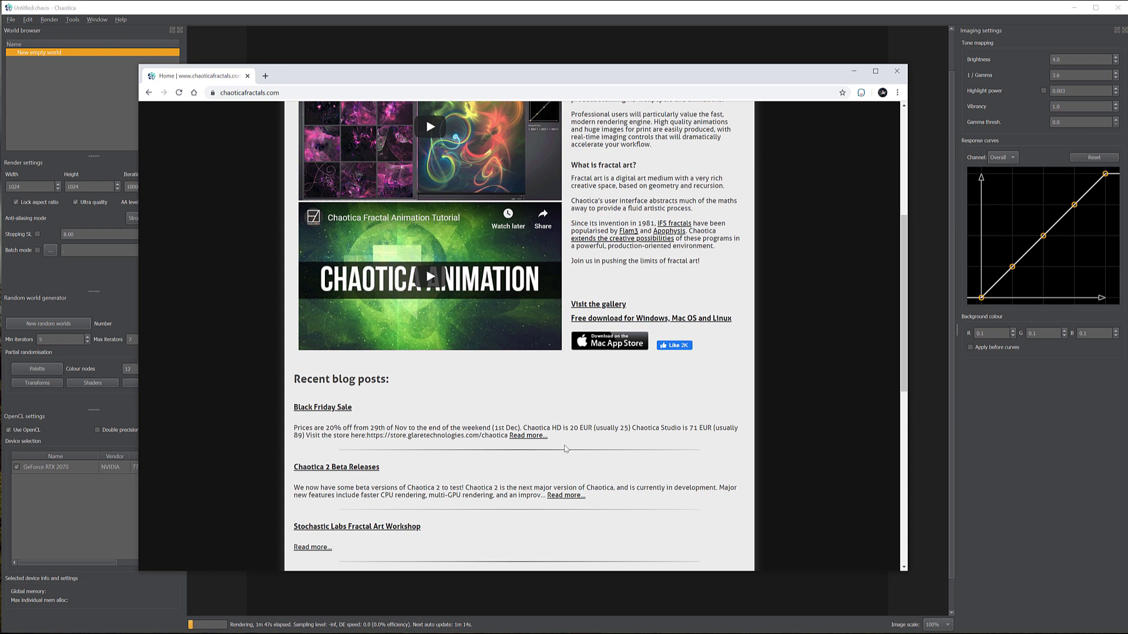
scroll(588, 412, "up", 4)
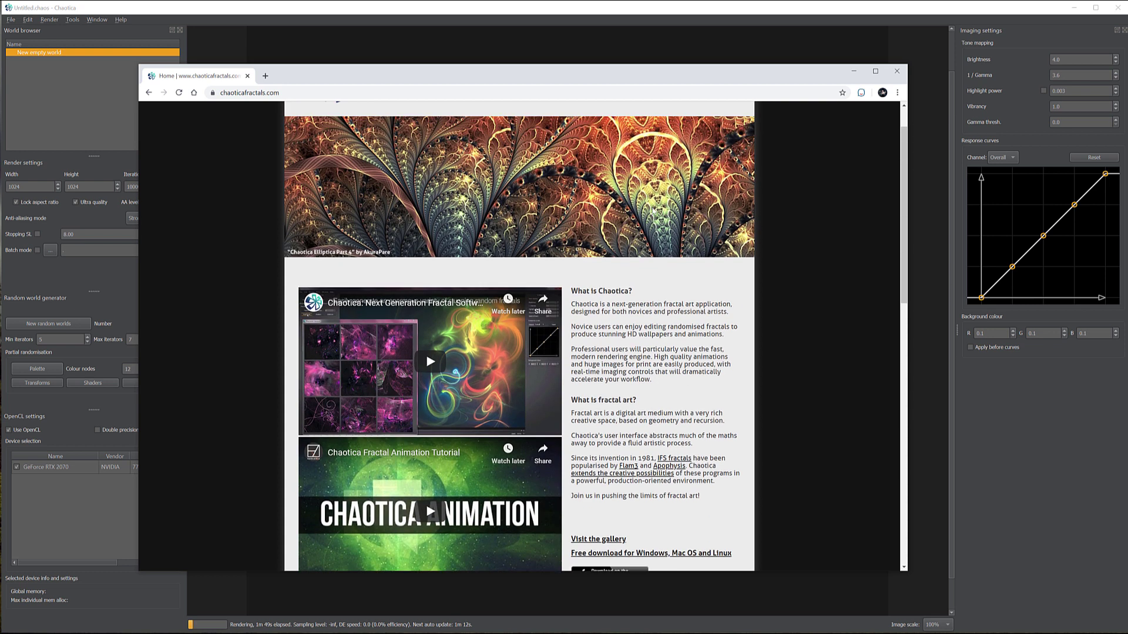
scroll(647, 261, "up", 1)
mouse_move(637, 140)
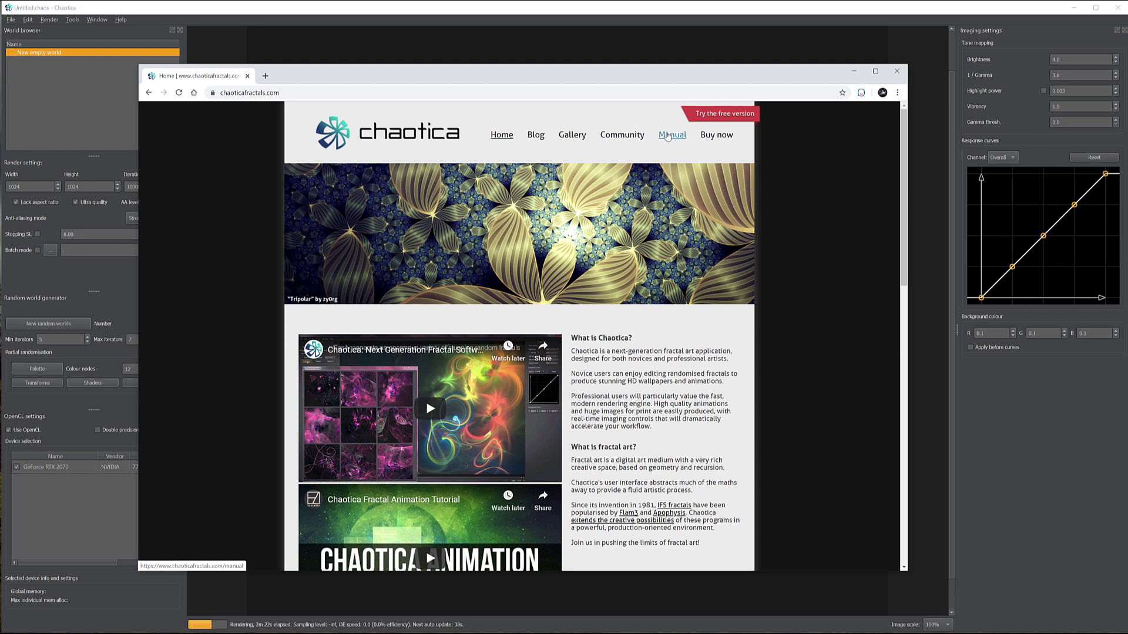
Browse the Chaotica image gallery thumbnails, then minimize Chrome
mouse_move(575, 136)
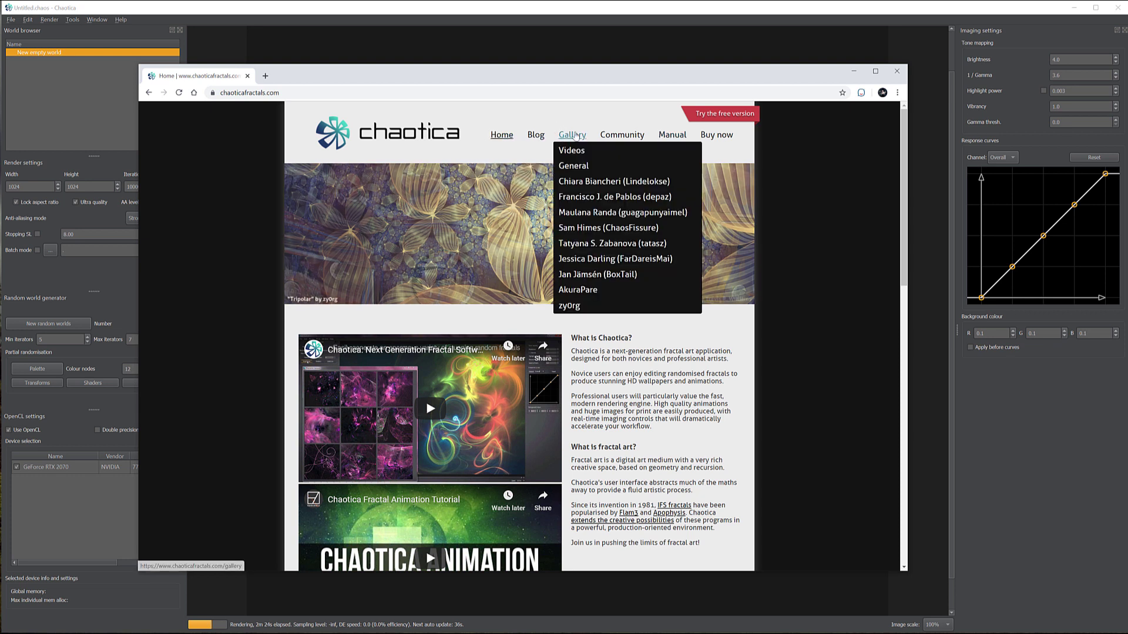
left_click(593, 259)
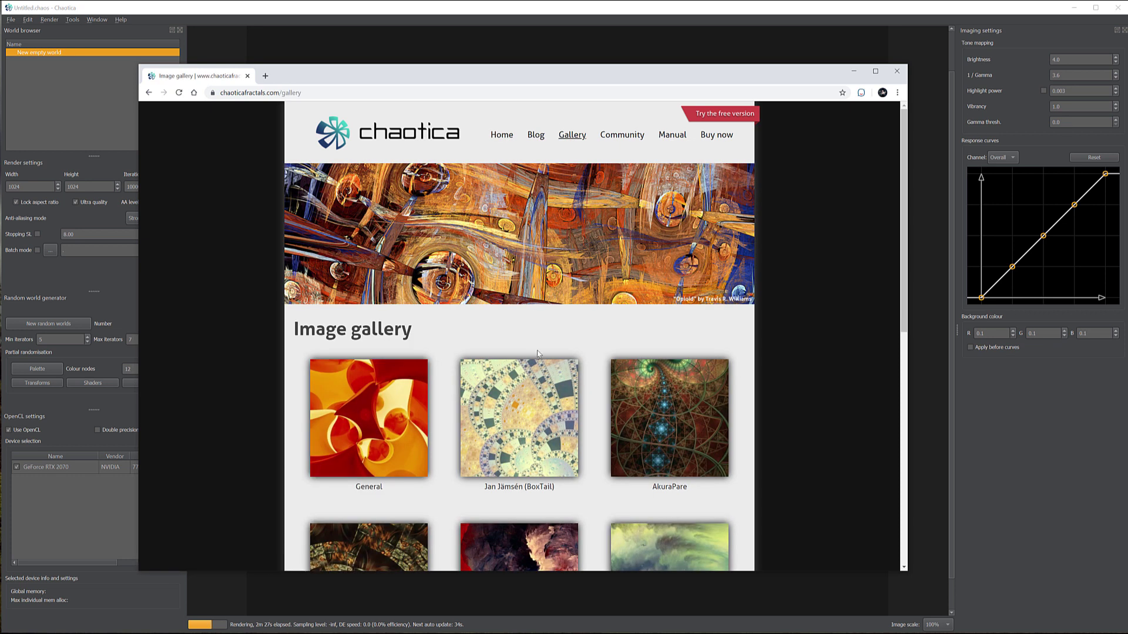
scroll(537, 353, "down", 2)
scroll(582, 382, "down", 2)
scroll(582, 382, "up", 2)
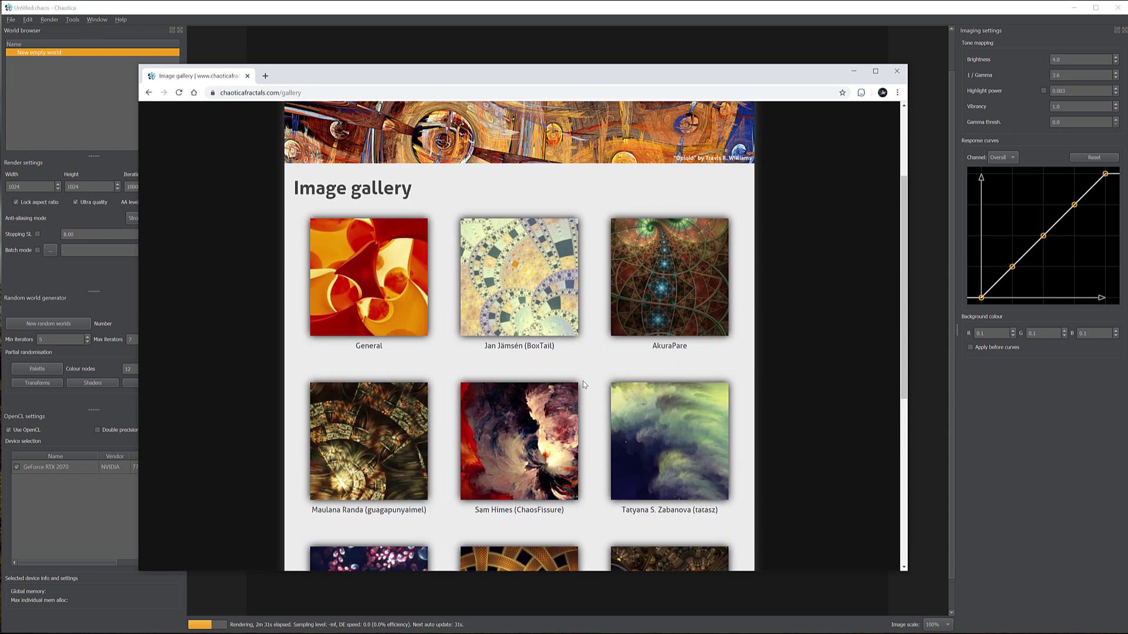
scroll(583, 382, "up", 2)
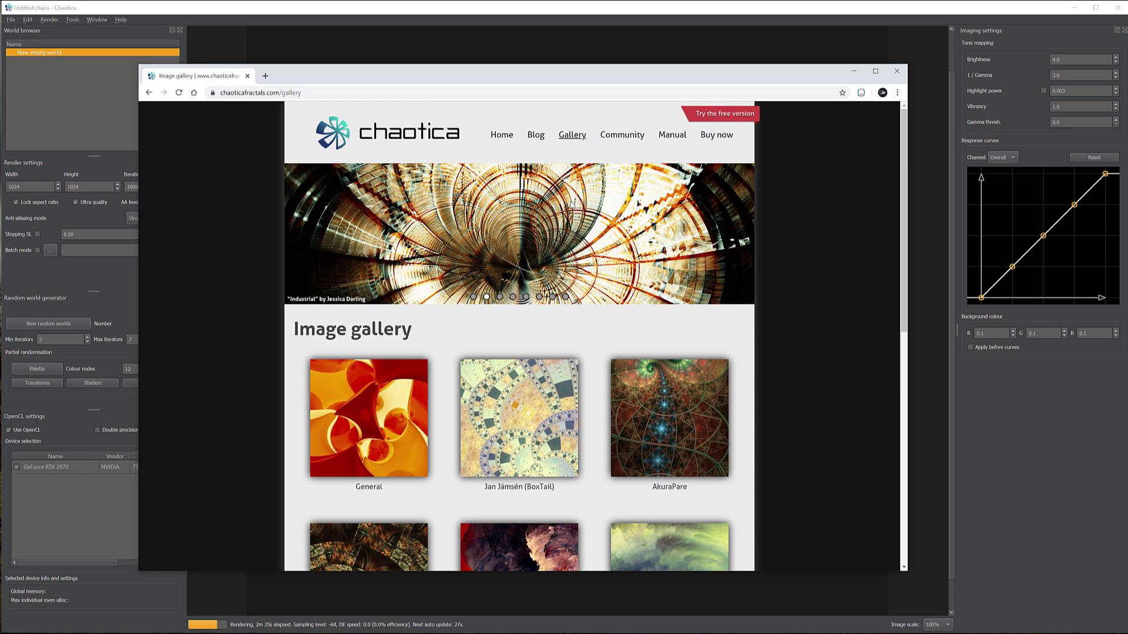
left_click(855, 69)
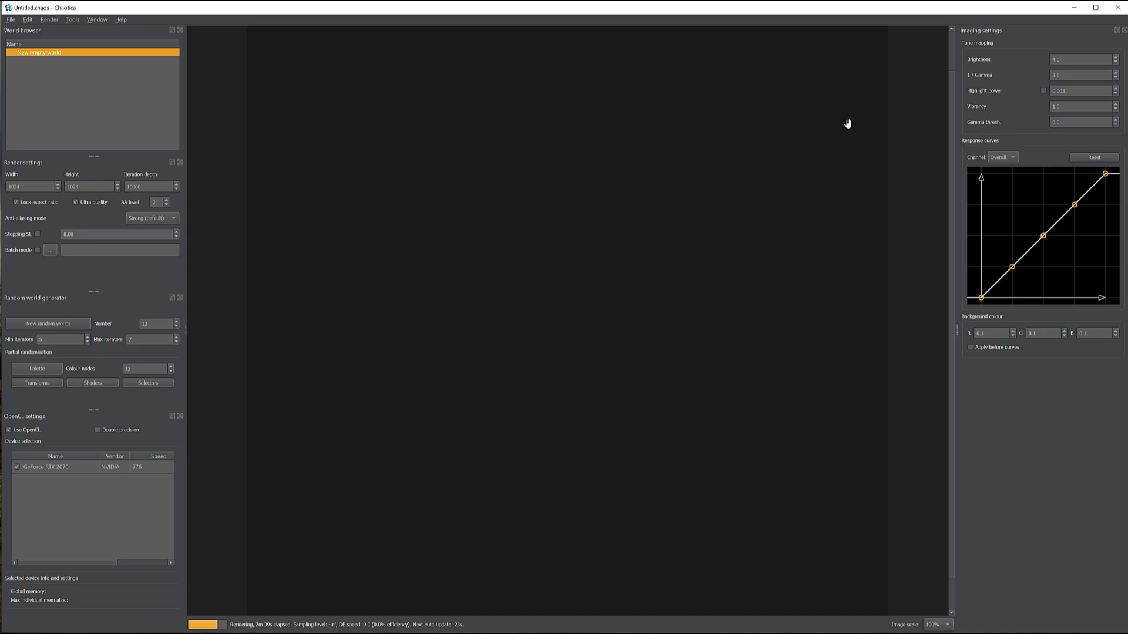
left_click(11, 21)
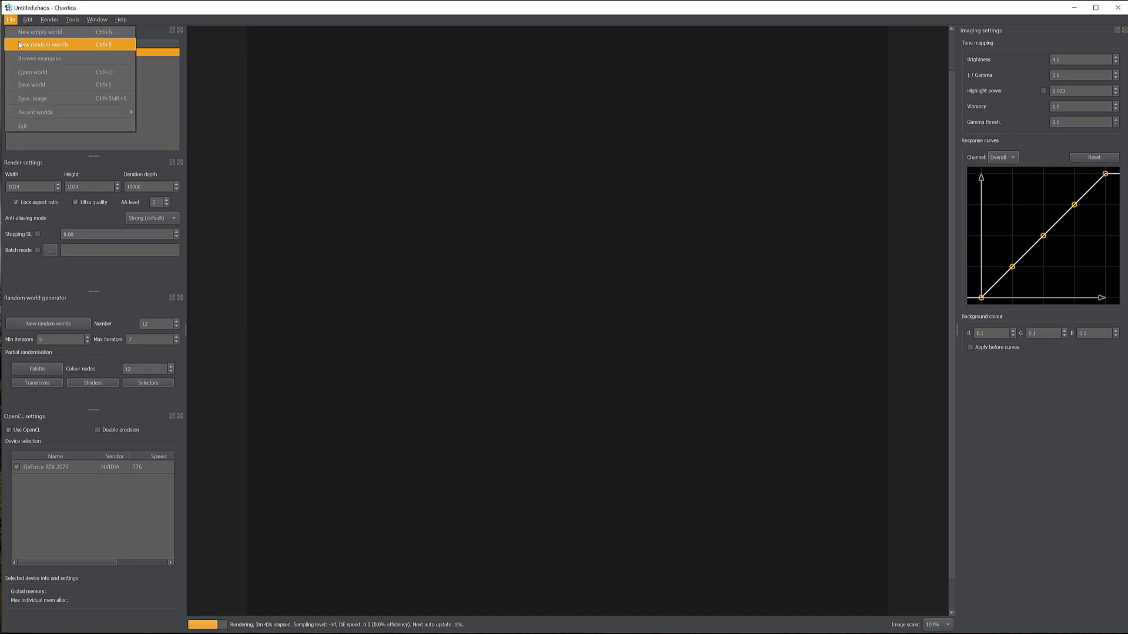
left_click(38, 32)
left_click_drag(645, 152, 645, 61)
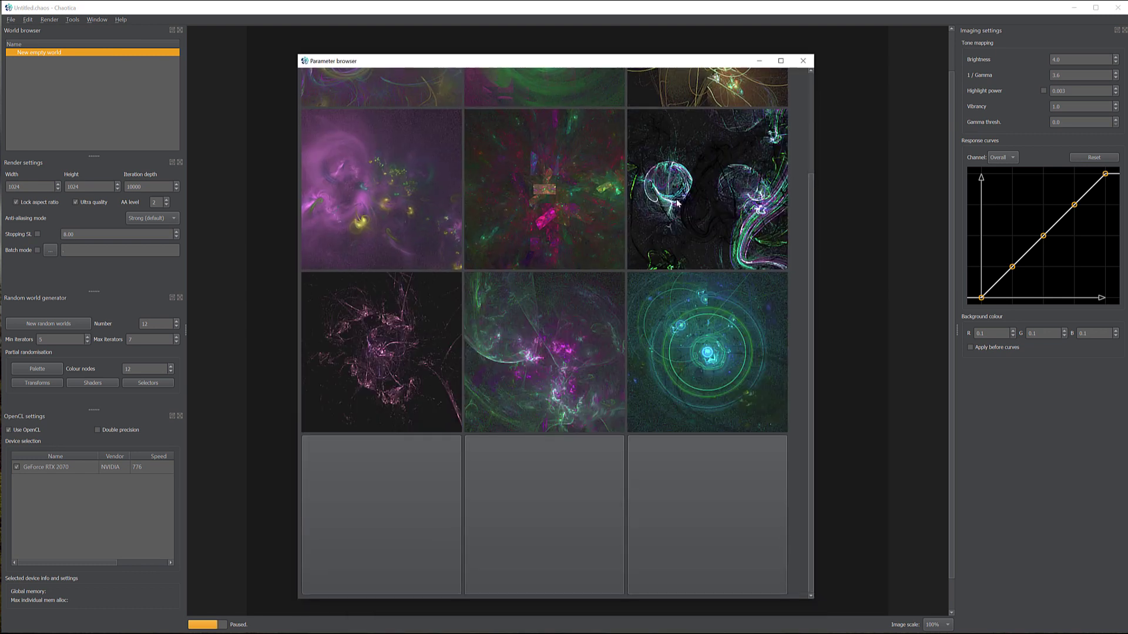
scroll(530, 143, "up", 2)
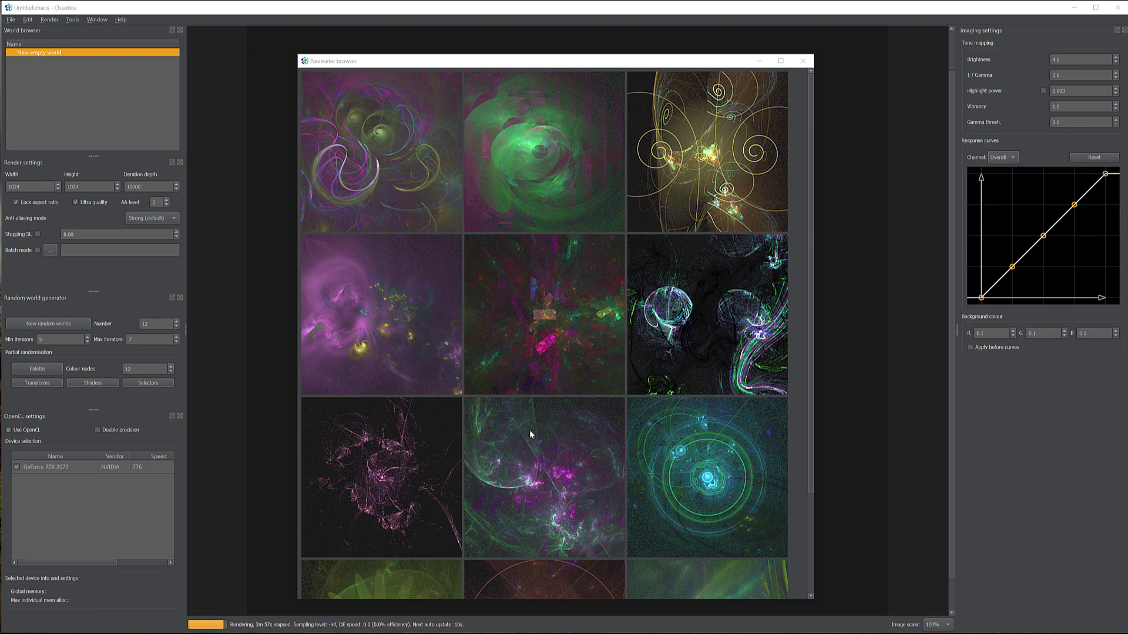
left_click(804, 61)
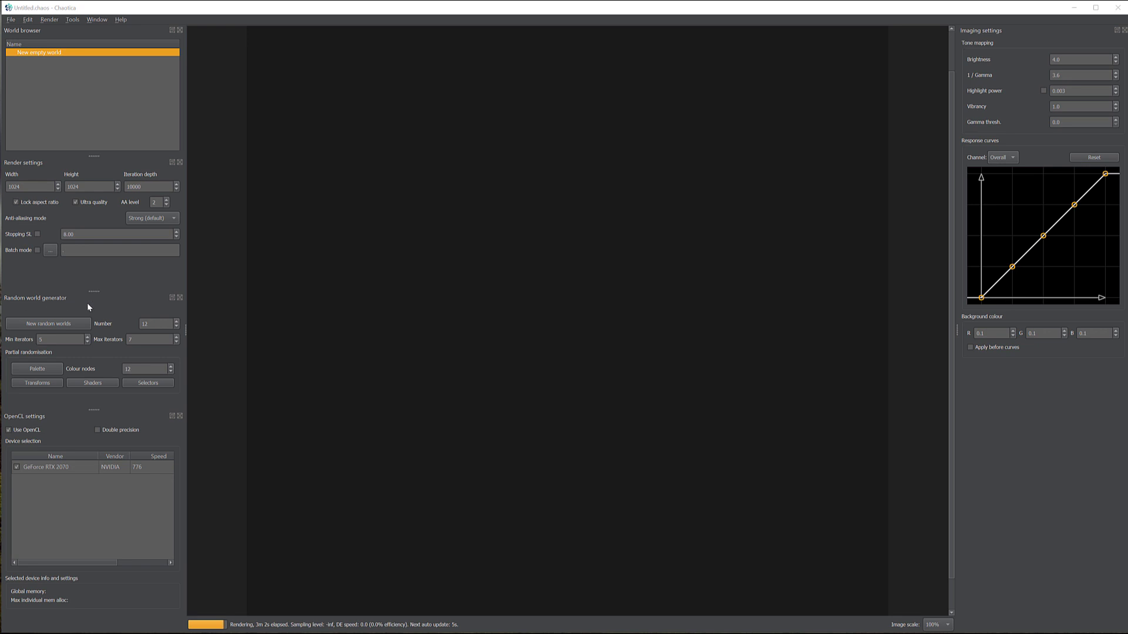
Set the random world Number to 9 and generate a new batch of random worlds
left_click(94, 322)
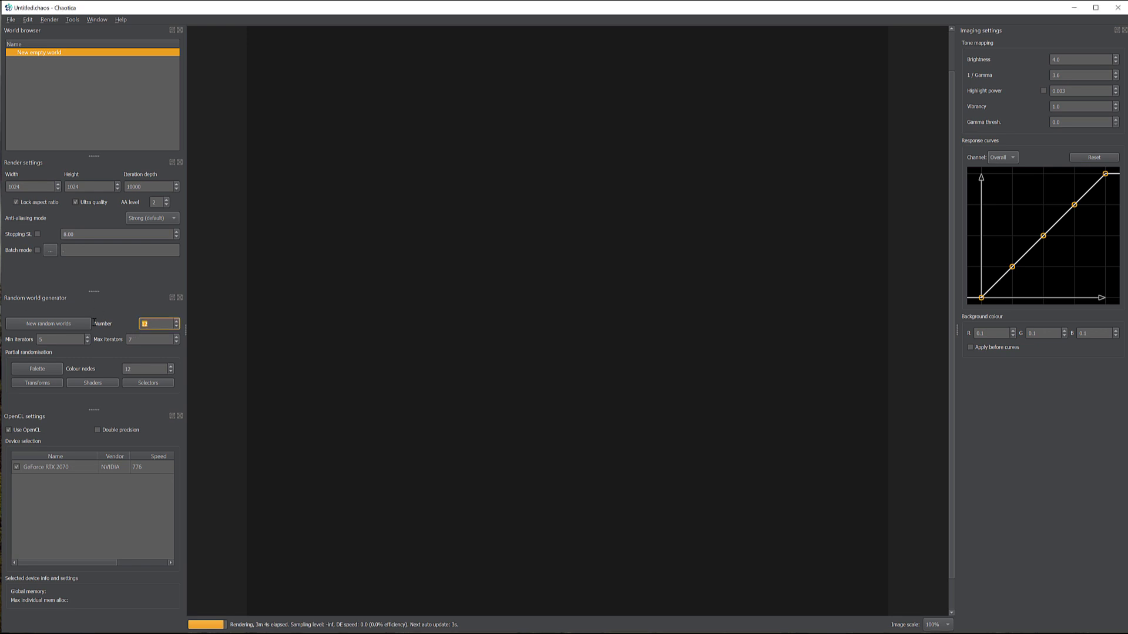
type("9")
left_click(11, 20)
left_click(26, 46)
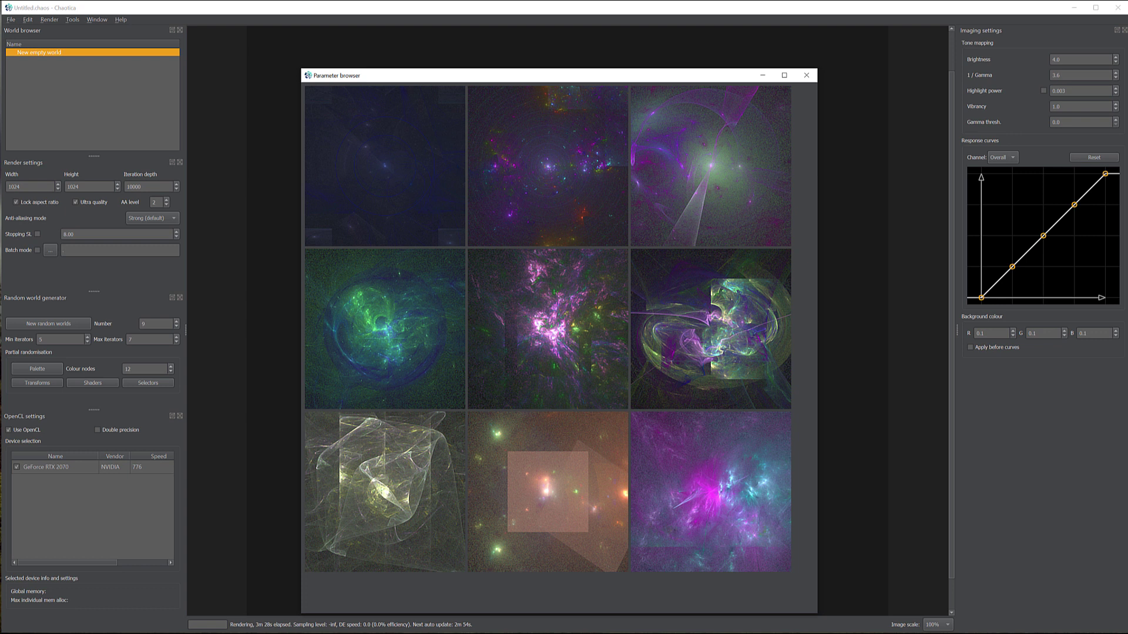
left_click(11, 19)
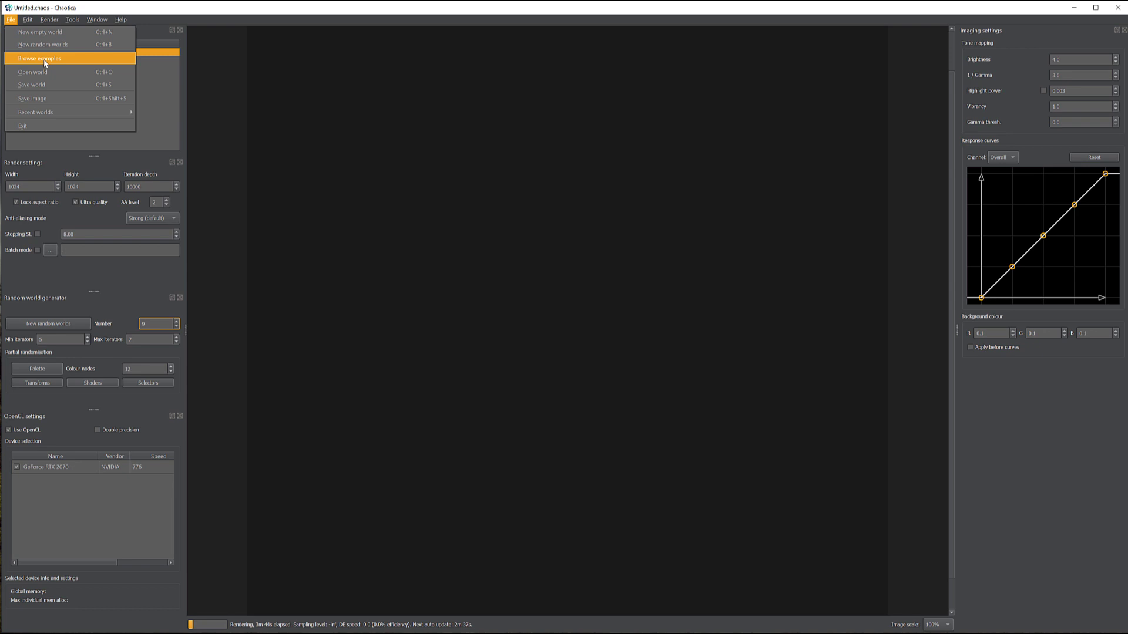
left_click(48, 49)
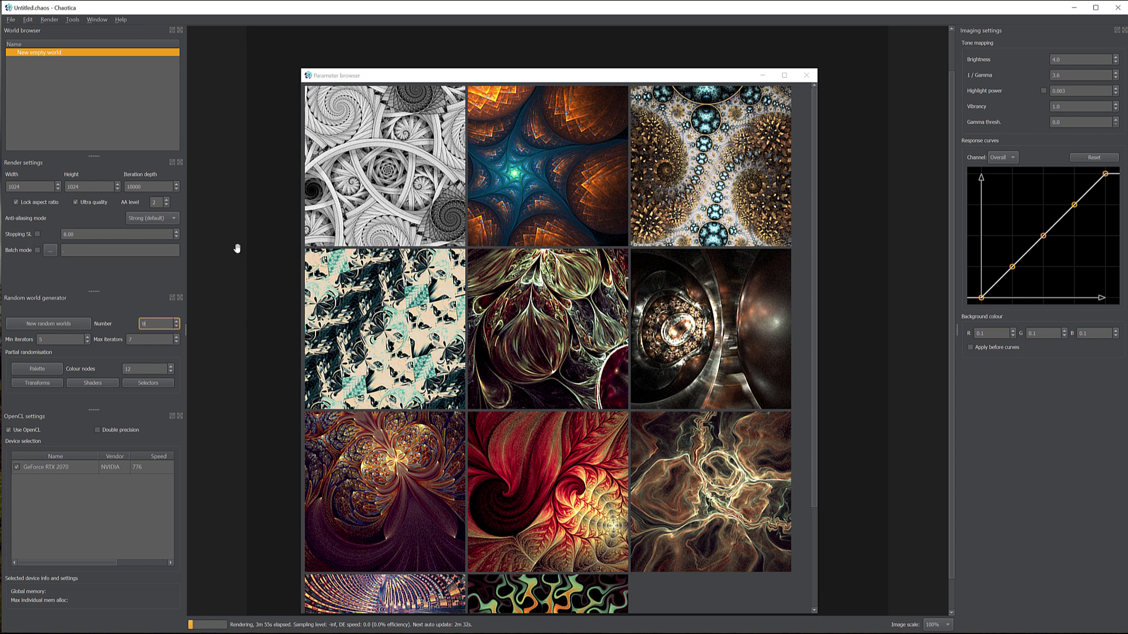
left_click(806, 75)
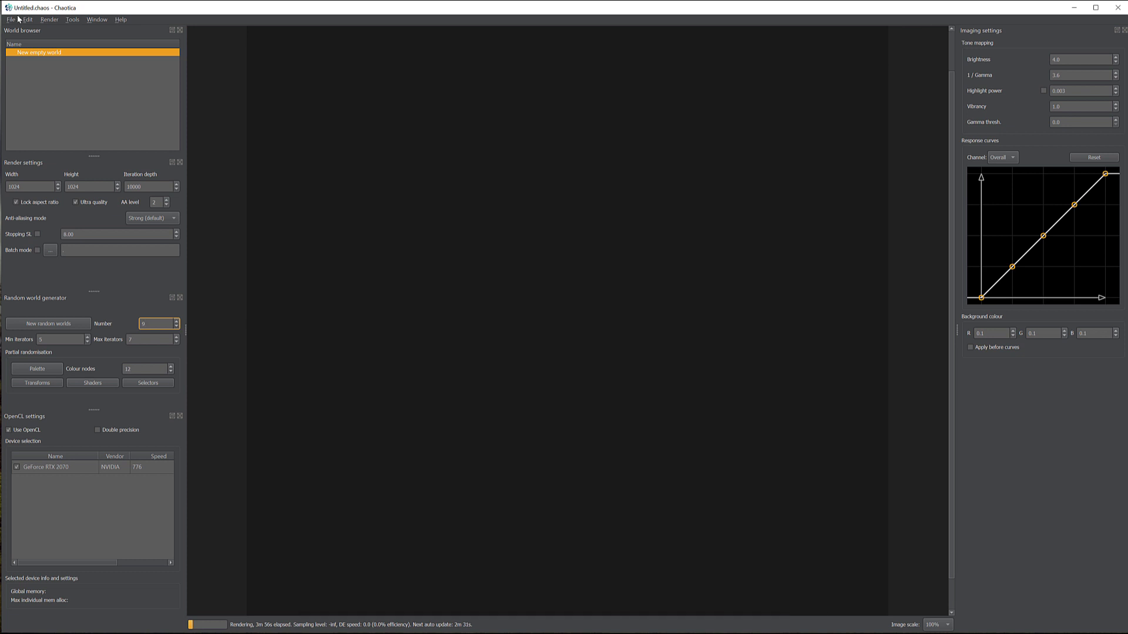
left_click(11, 19)
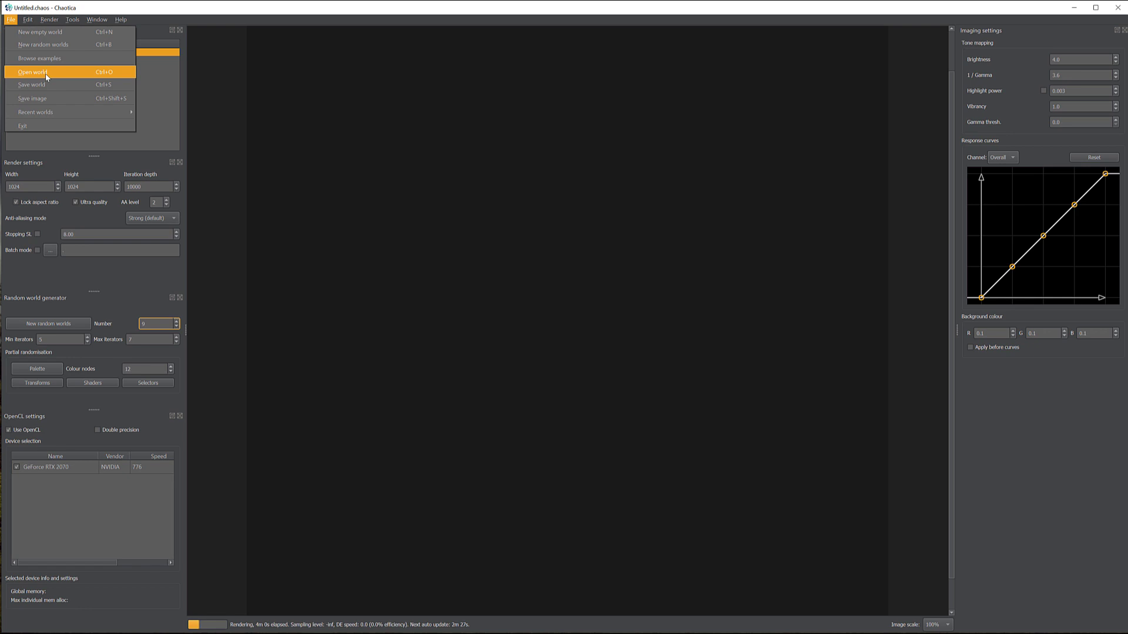
mouse_move(75, 112)
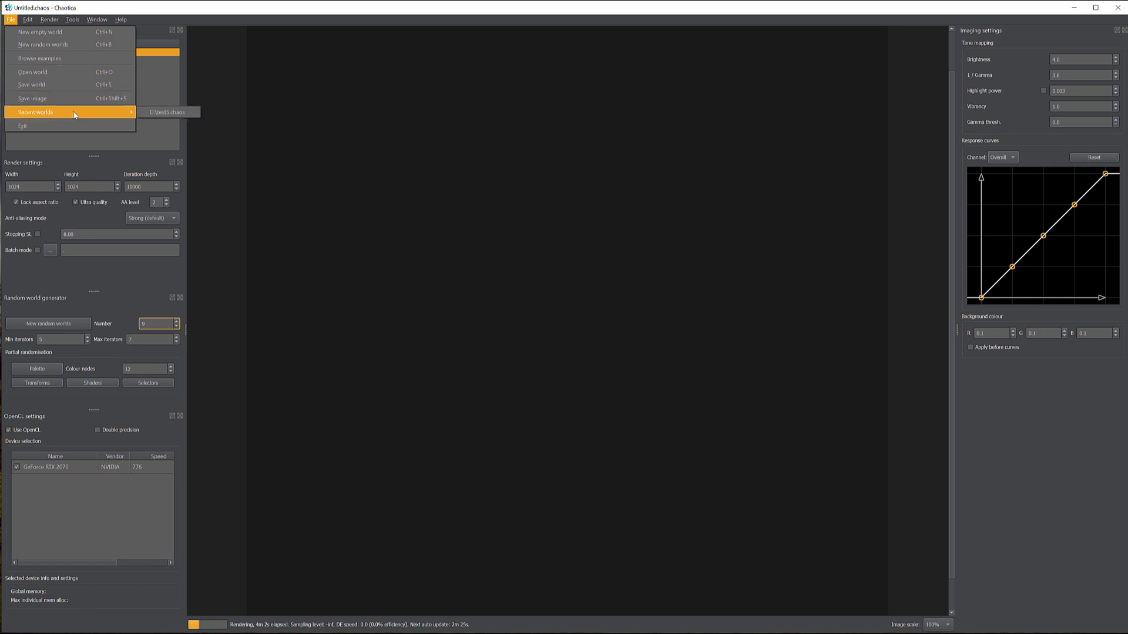
mouse_move(21, 17)
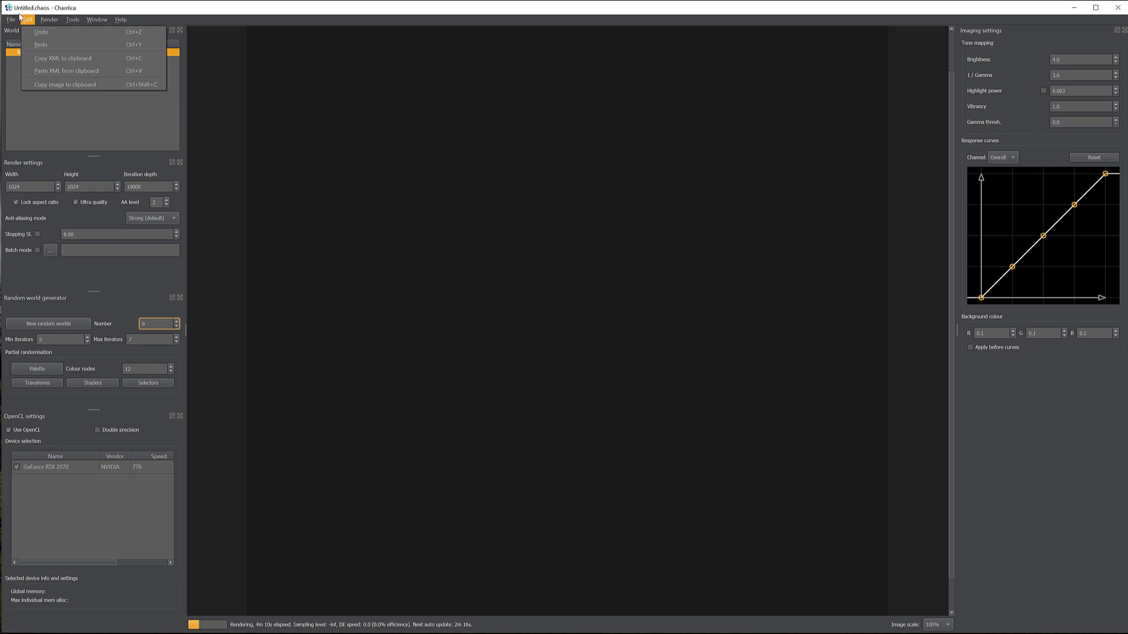
mouse_move(44, 20)
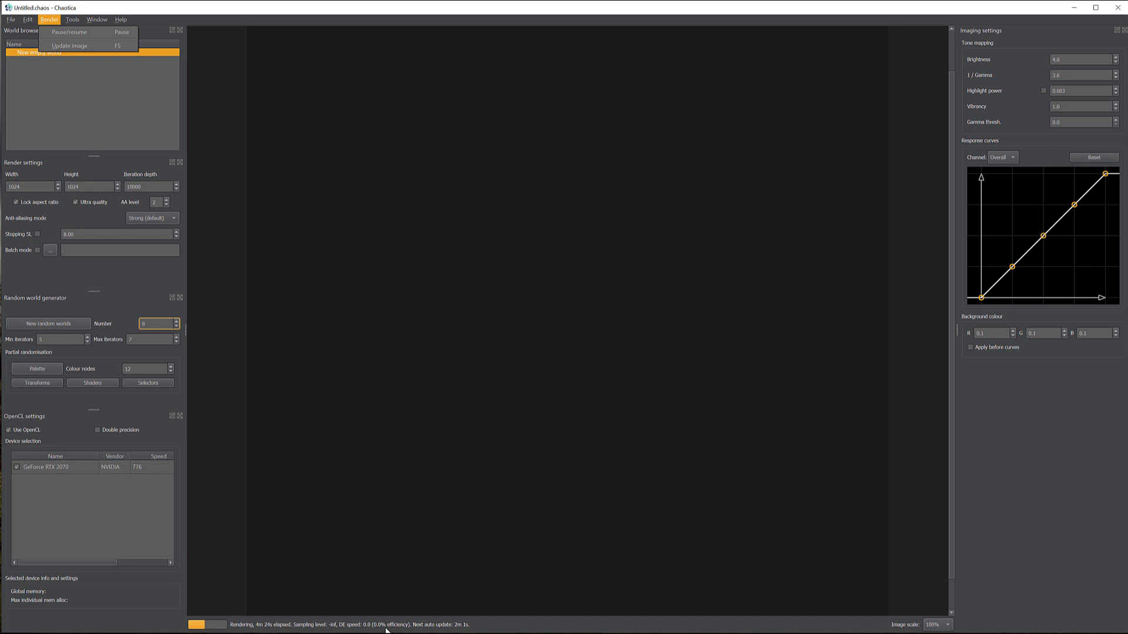
key("alt+Tab")
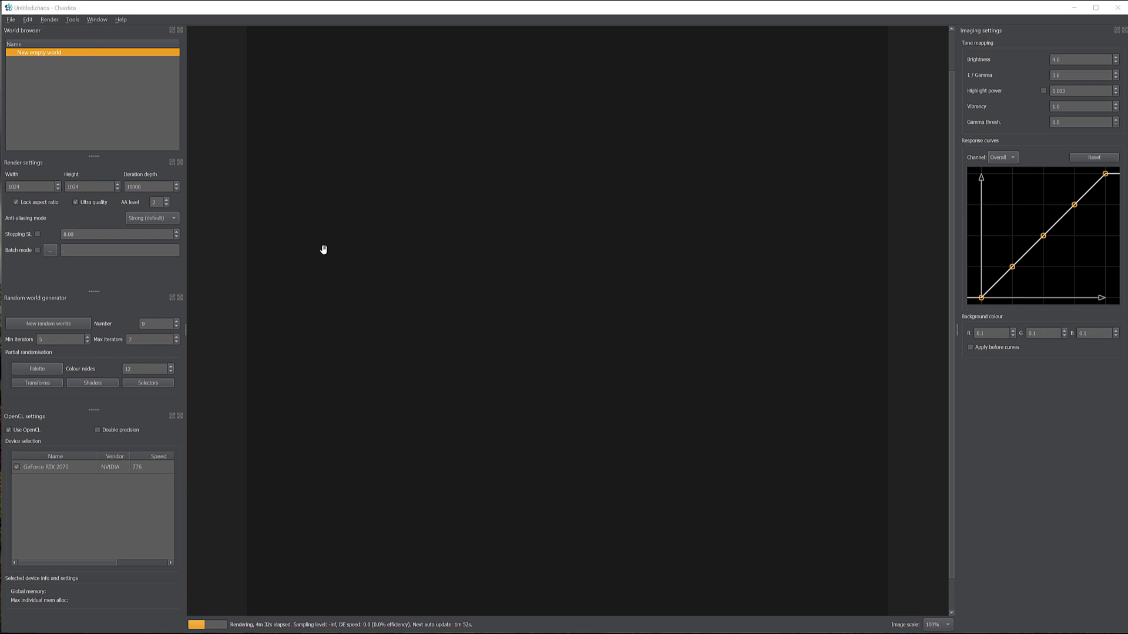
left_click(45, 21)
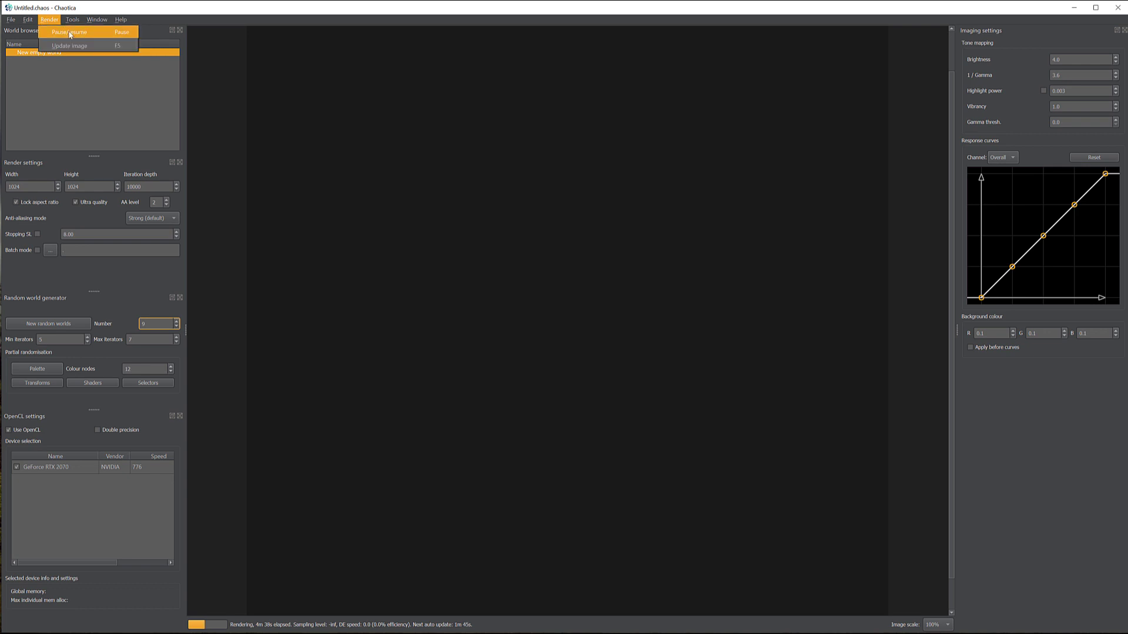
mouse_move(68, 22)
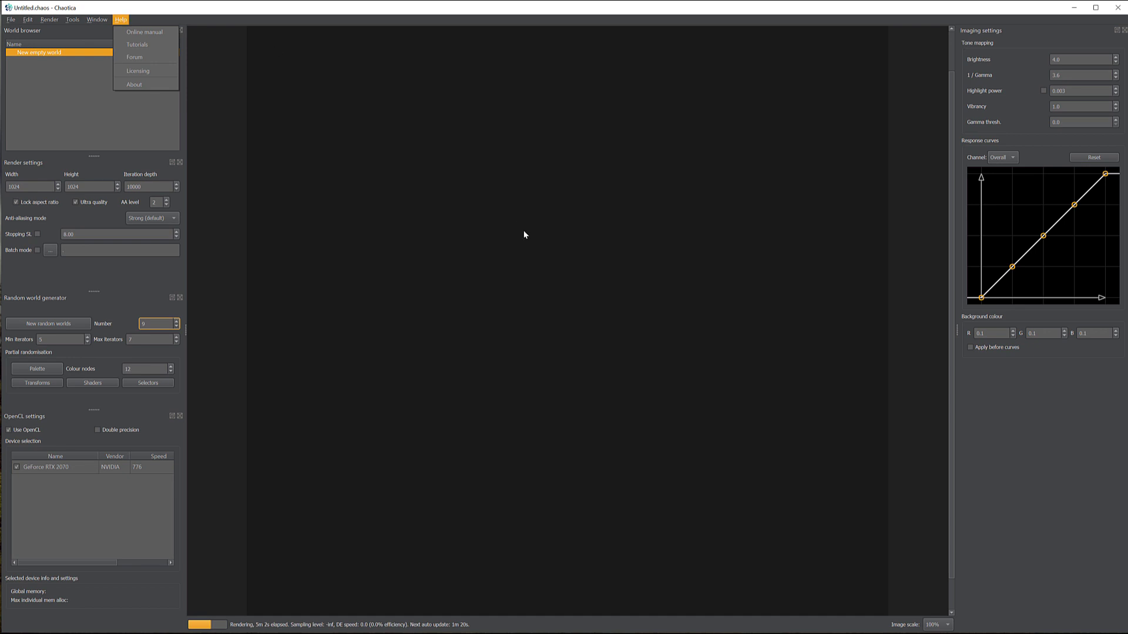
left_click(497, 12)
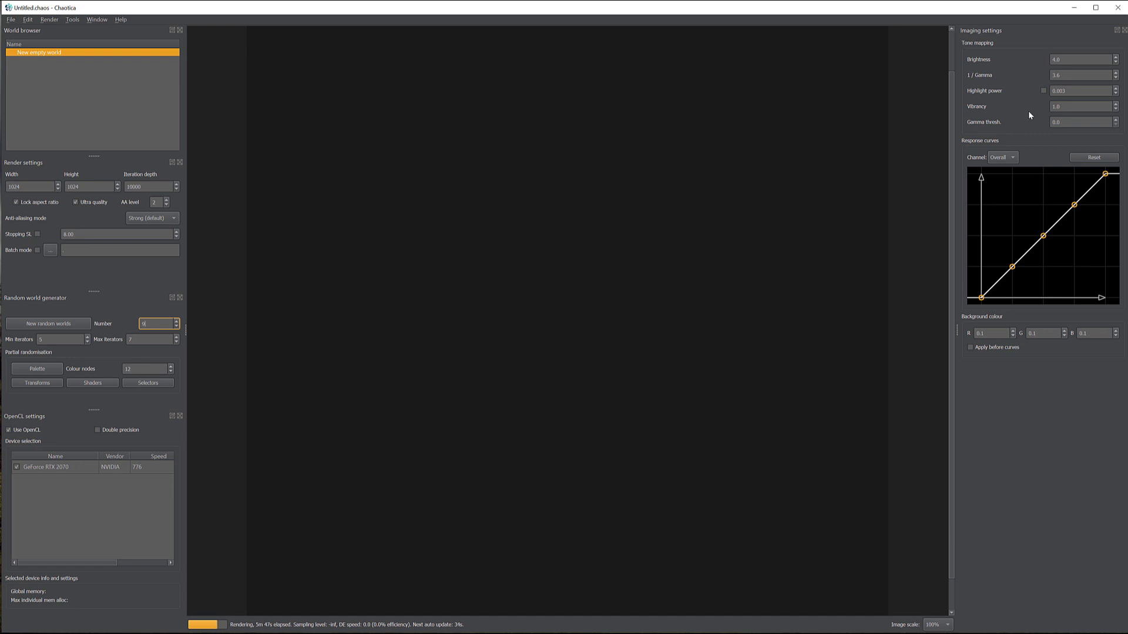
left_click(1008, 156)
left_click(1054, 154)
left_click(95, 21)
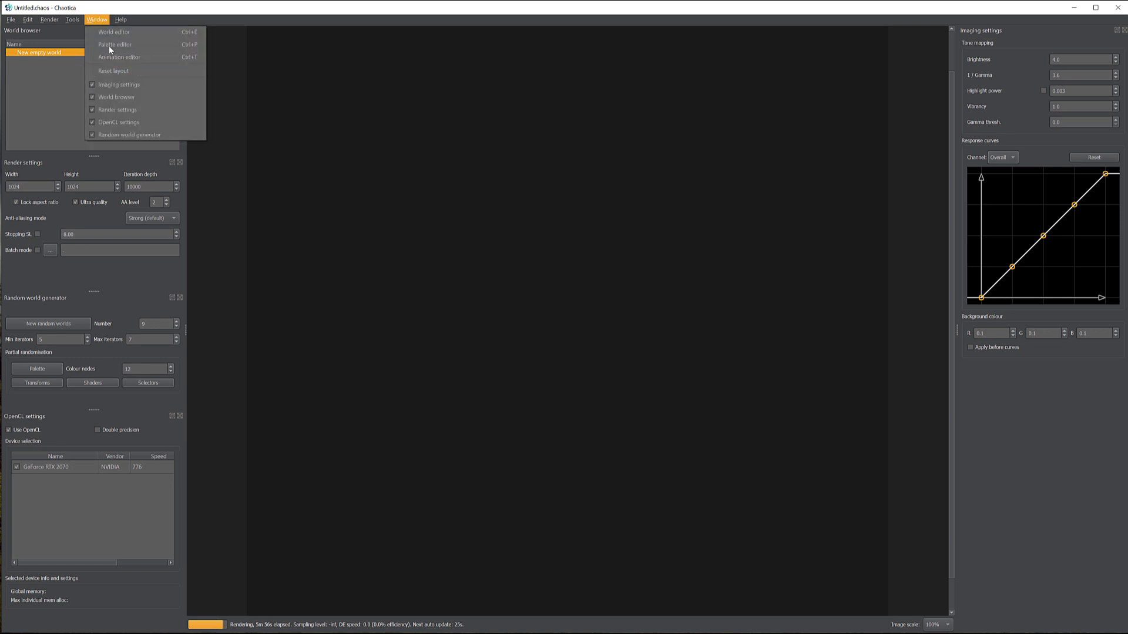
left_click(107, 36)
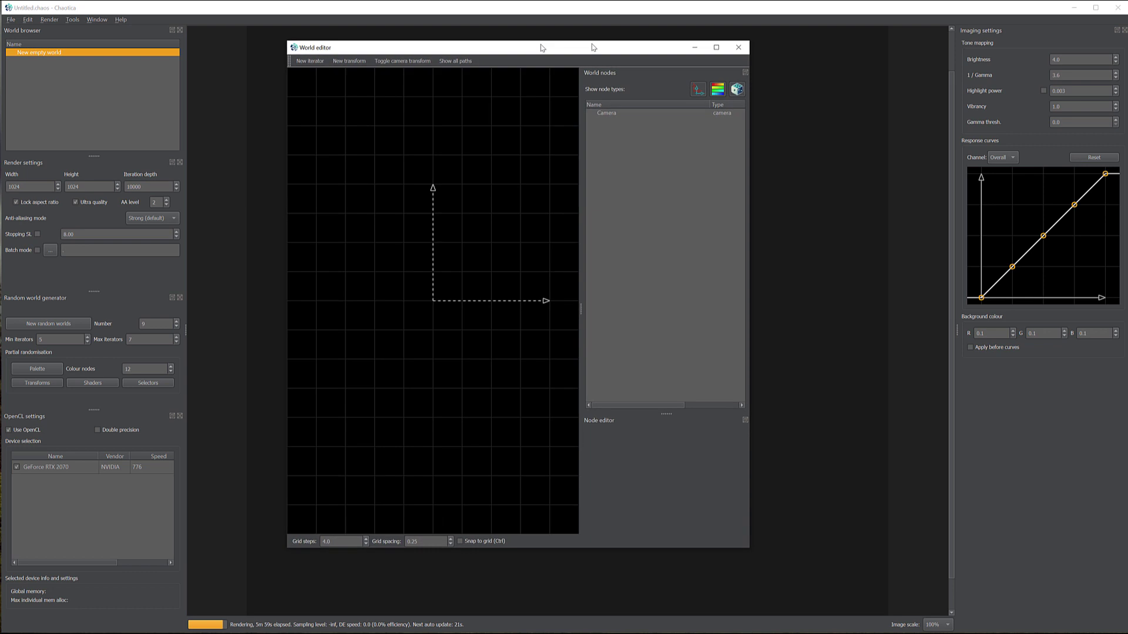
left_click_drag(592, 46, 535, 82)
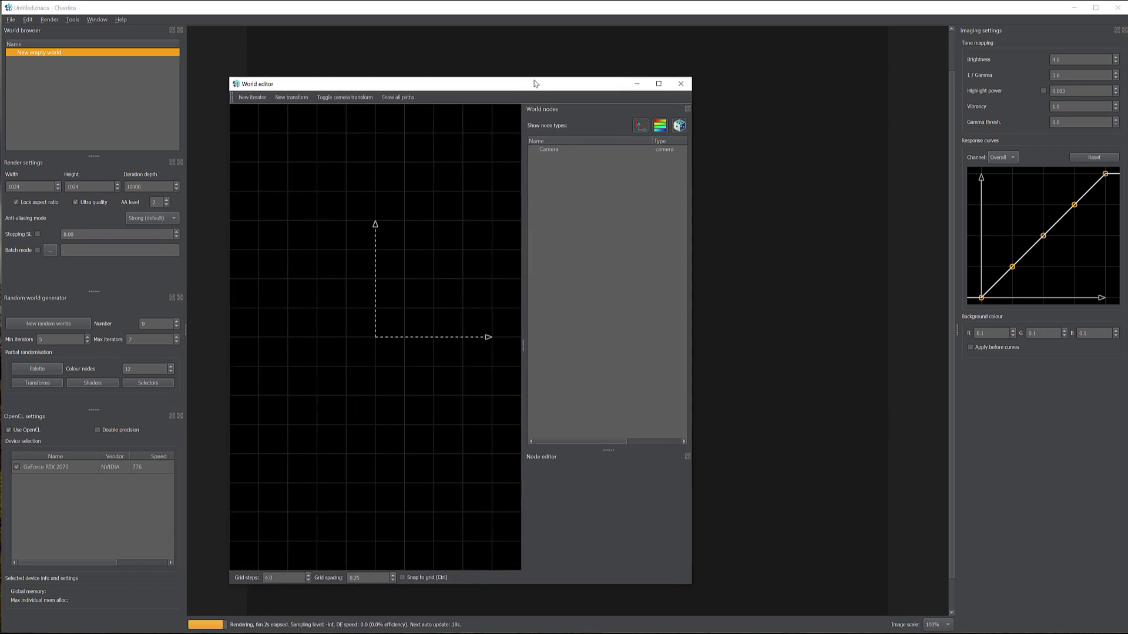
left_click_drag(534, 83, 324, 194)
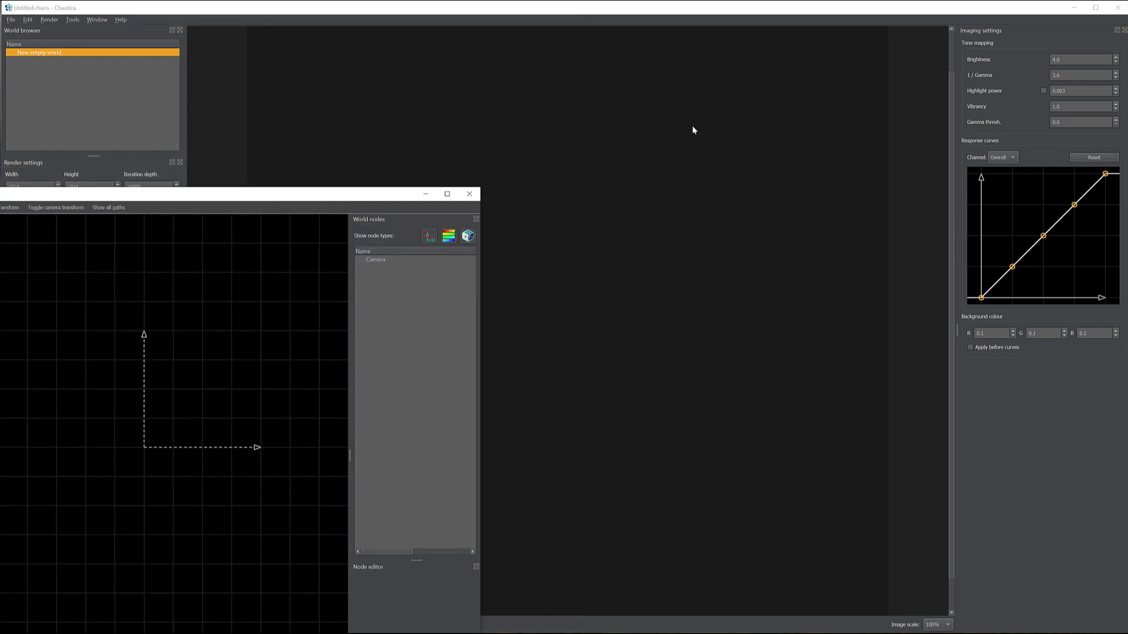
left_click_drag(206, 195, 355, 195)
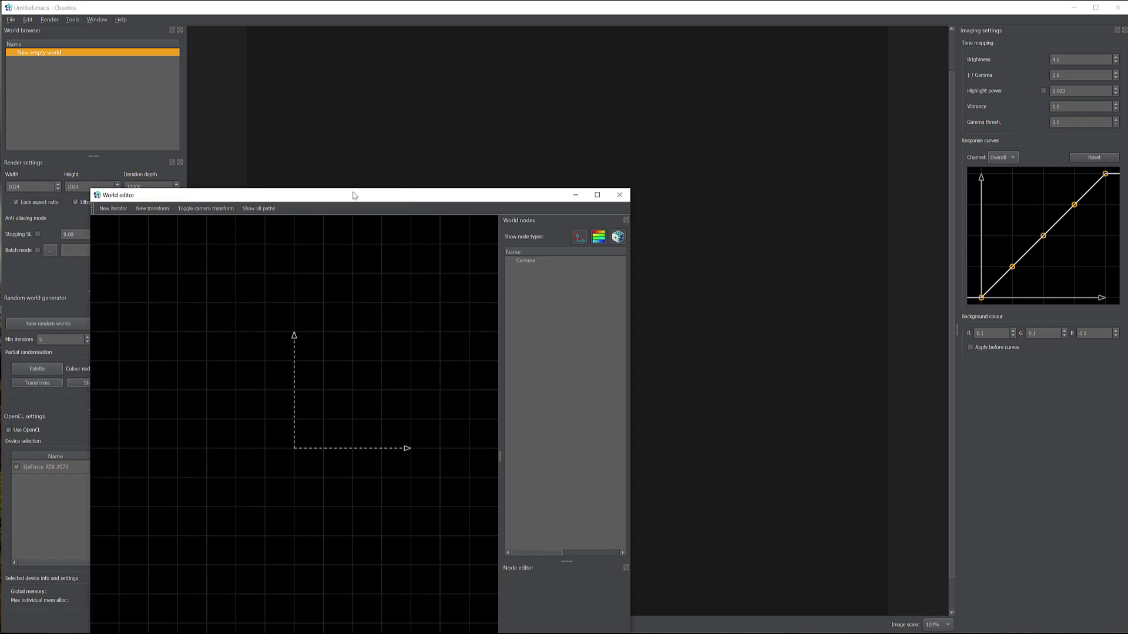
left_click(617, 198)
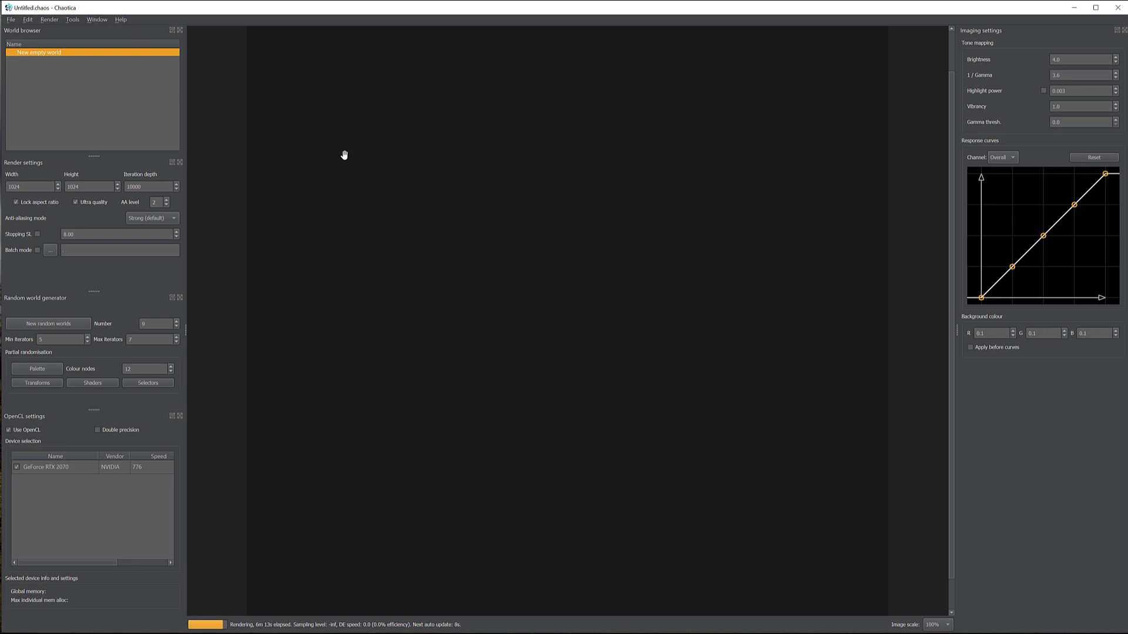
Generate two batches of random worlds with the Parameter browser moved higher, then select the Number field
left_click(9, 21)
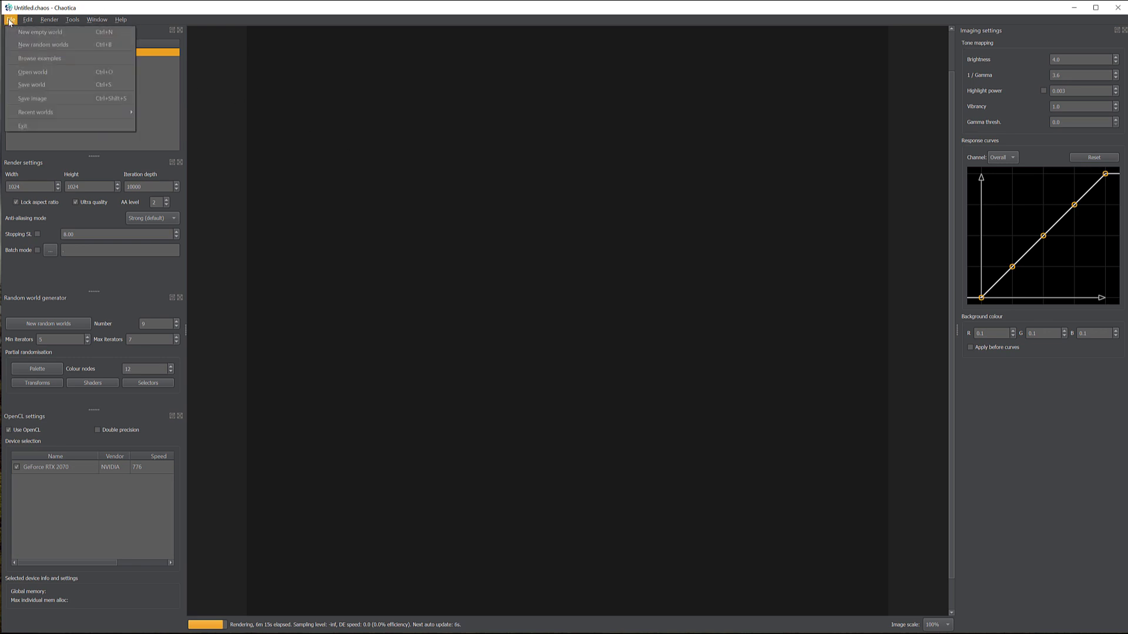
left_click(30, 46)
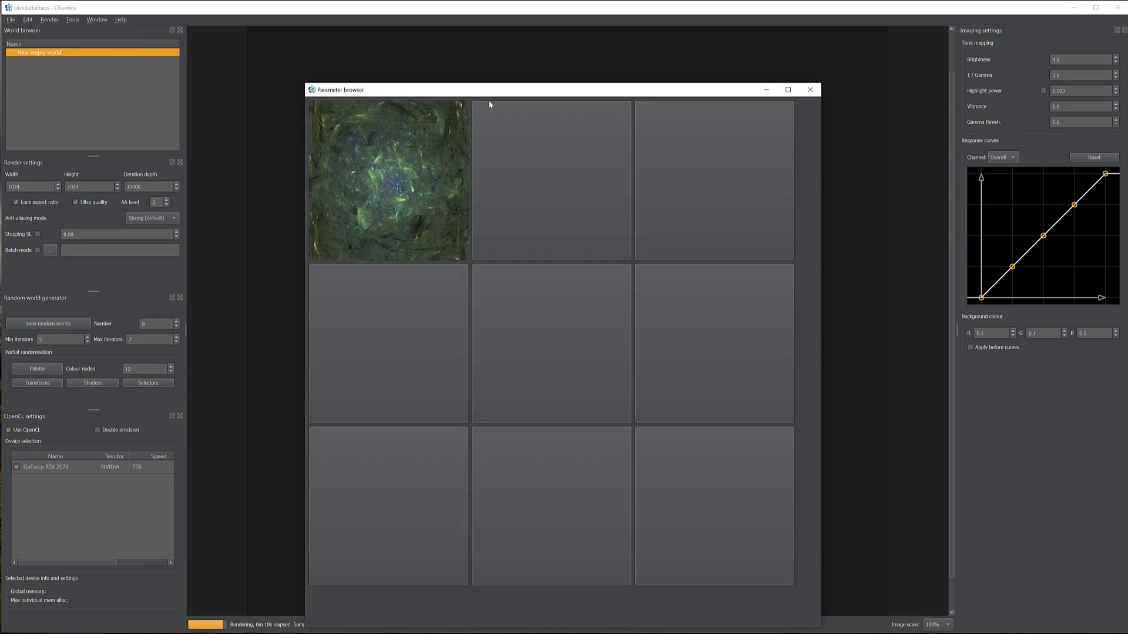
left_click_drag(508, 92, 493, 14)
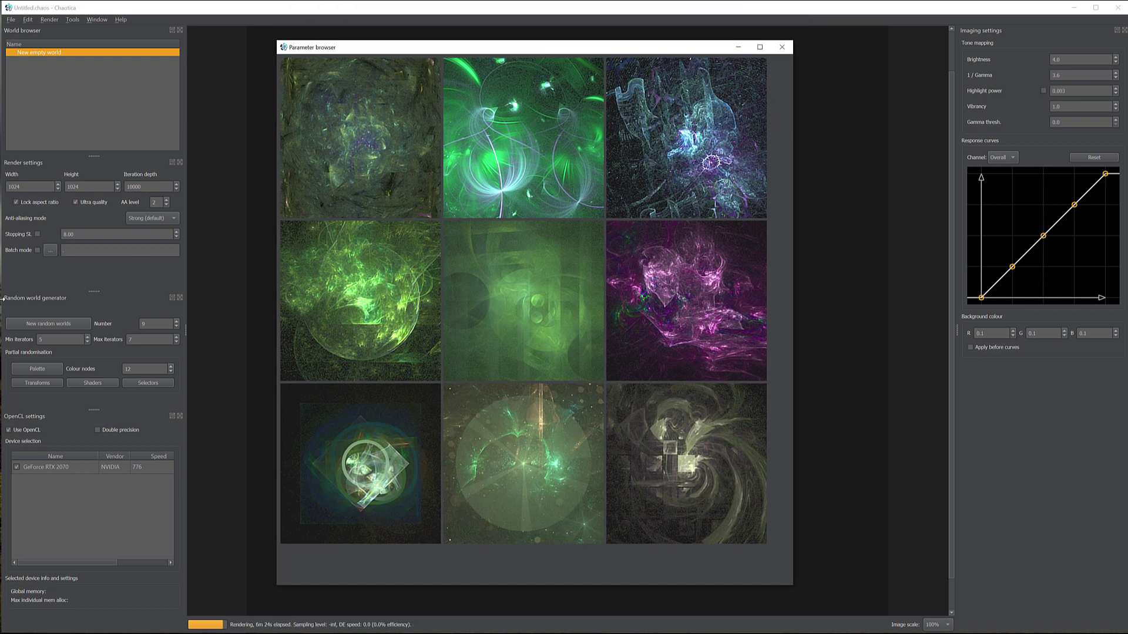
left_click(36, 326)
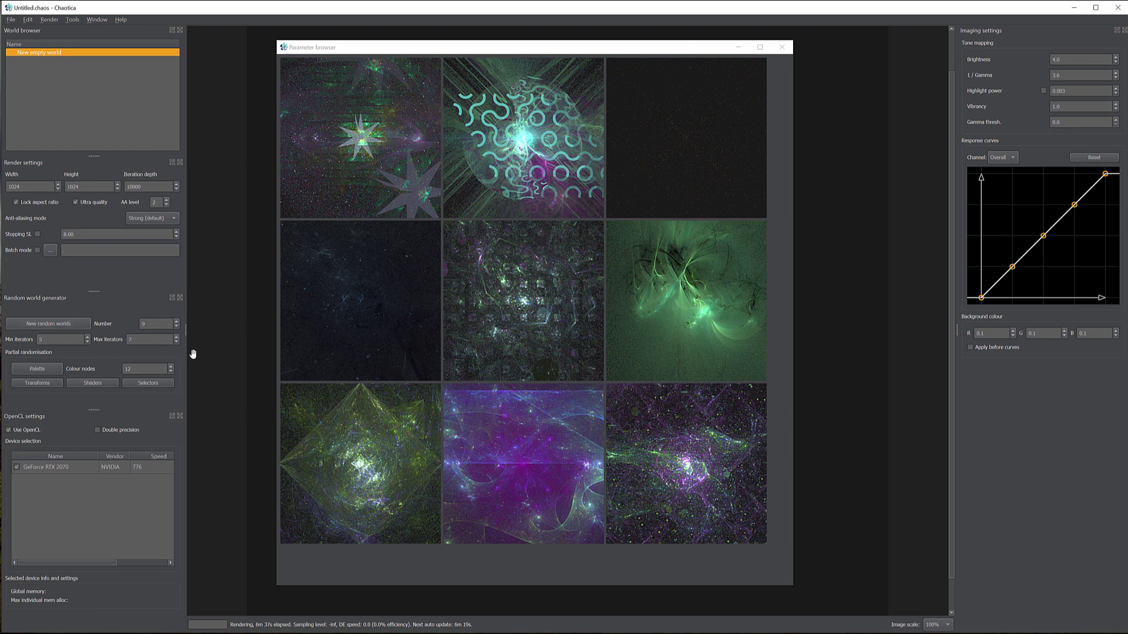
double_click(154, 323)
Generate a batch of 12 random worlds, then a batch of 9
type("12")
left_click(37, 322)
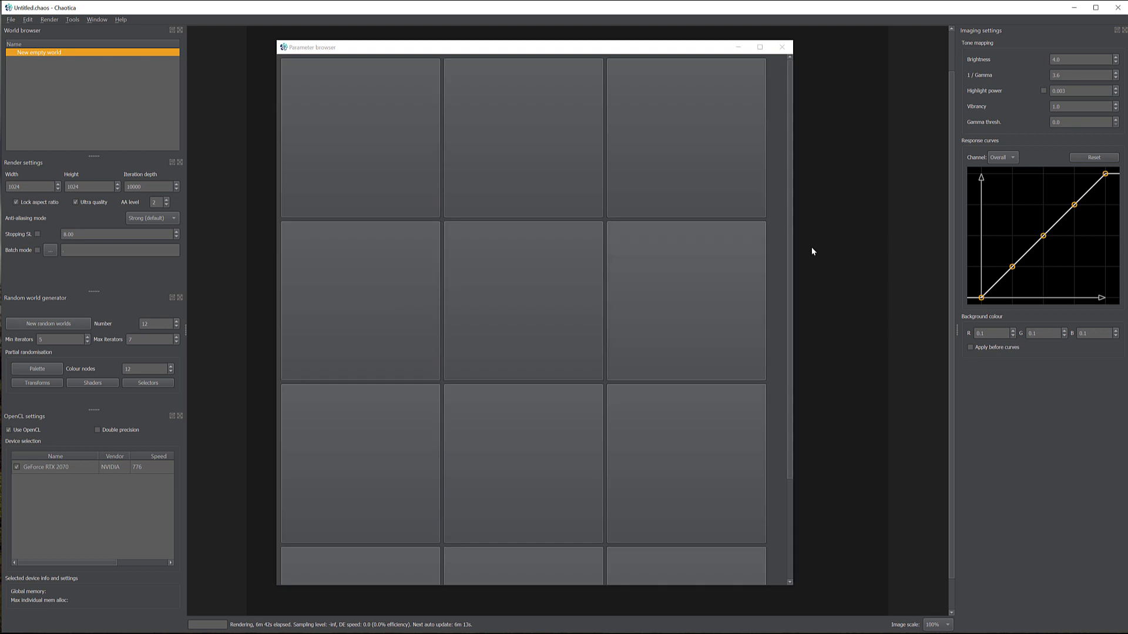
left_click_drag(790, 163, 769, 79)
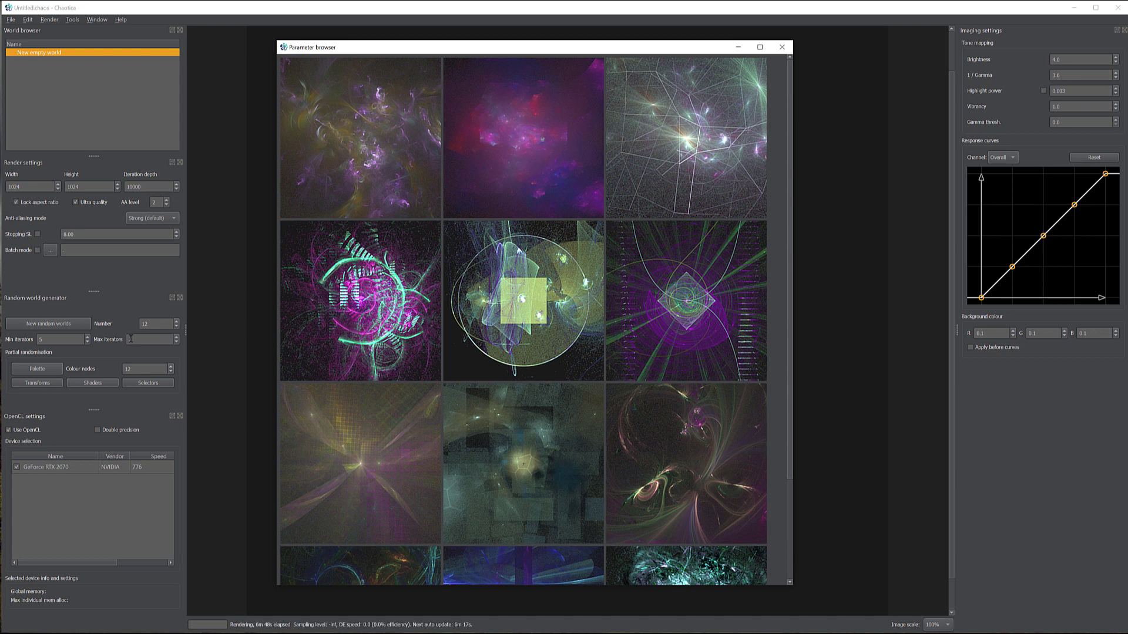
double_click(156, 323)
type("9")
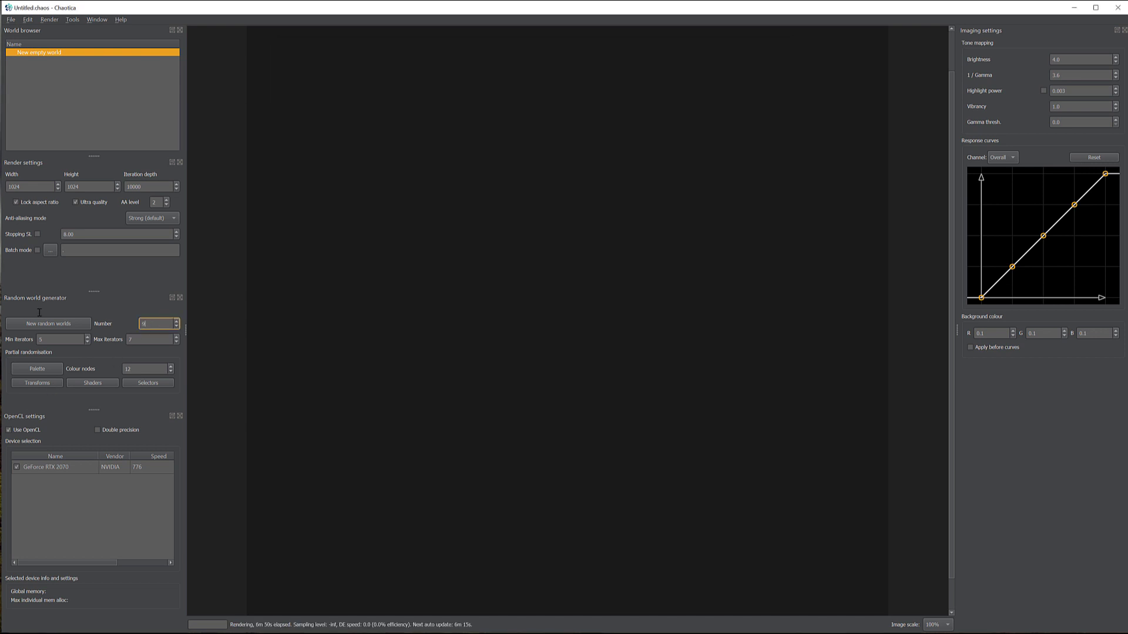
left_click(24, 323)
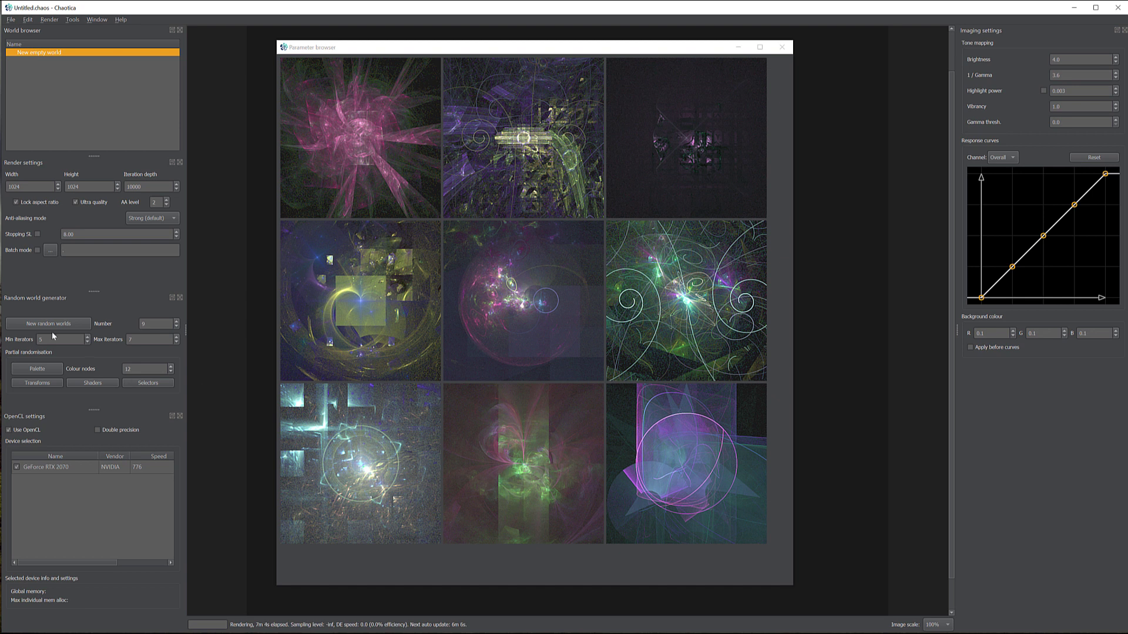
Set the minimum iterators to 2
left_click(67, 339)
type("2")
key("Tab")
Generate random worlds at 2 iterators, then with the iterator limits changed to 1
left_click(53, 324)
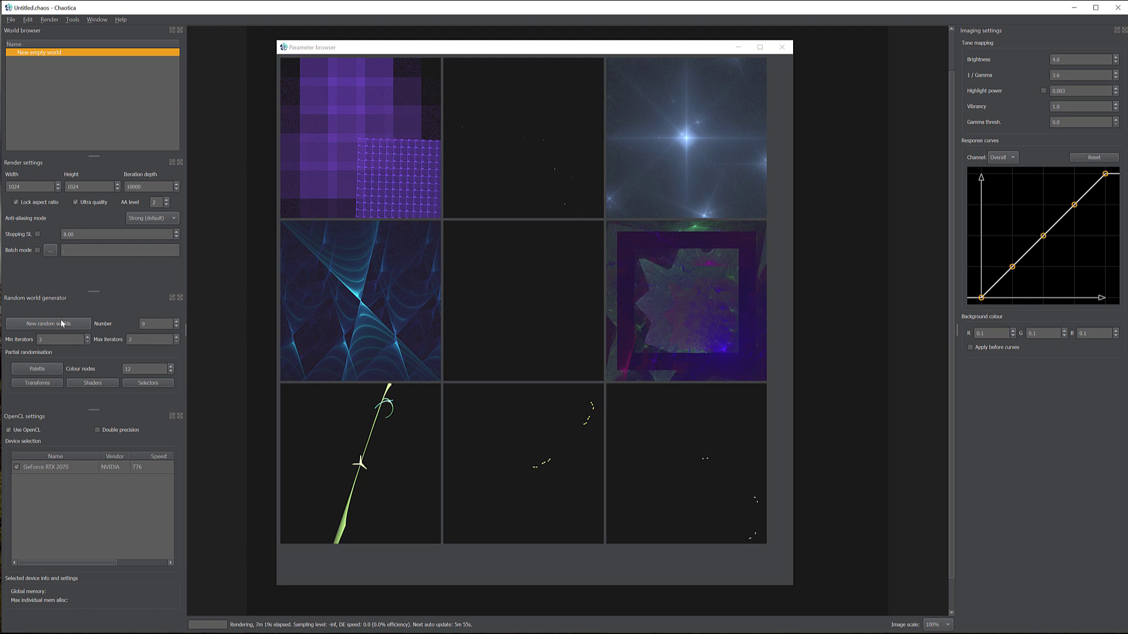
double_click(69, 339)
type("1")
left_click(153, 340)
left_click(55, 324)
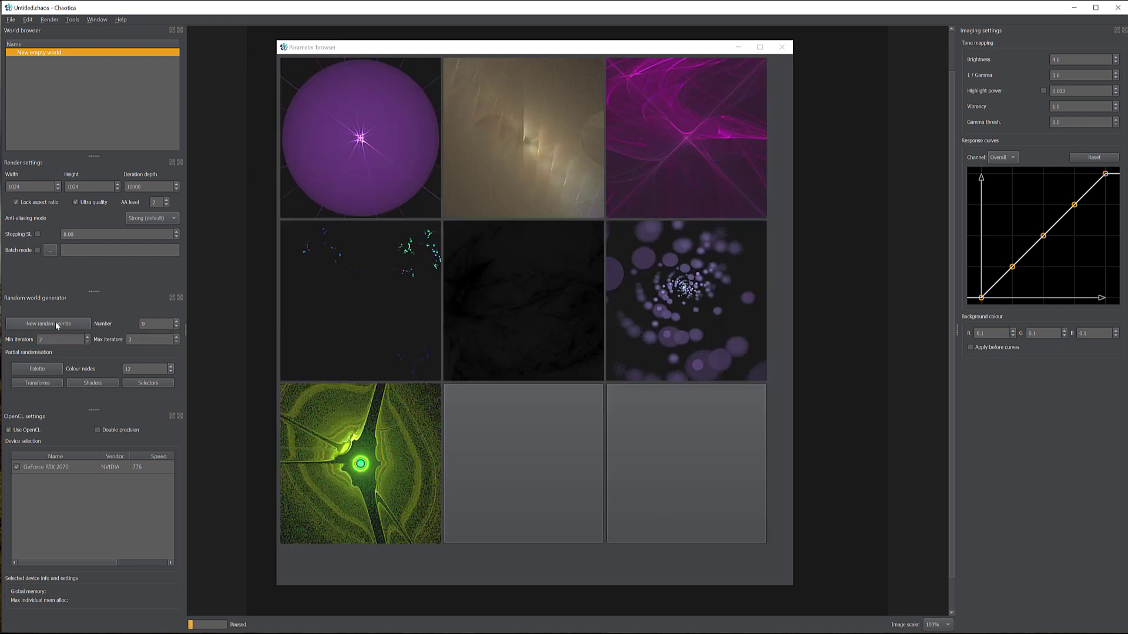
left_click(52, 343)
key("Tab")
type("1")
left_click(34, 322)
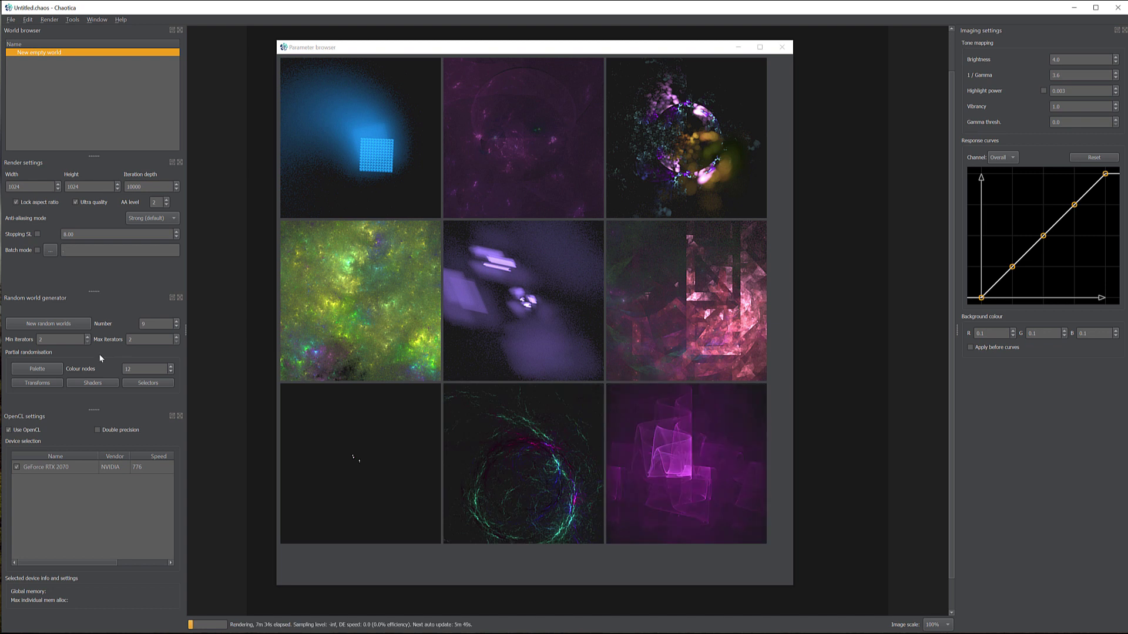
Generate two batches of random worlds with 5 to 7 iterators
double_click(52, 340)
key("Tab")
left_click(42, 325)
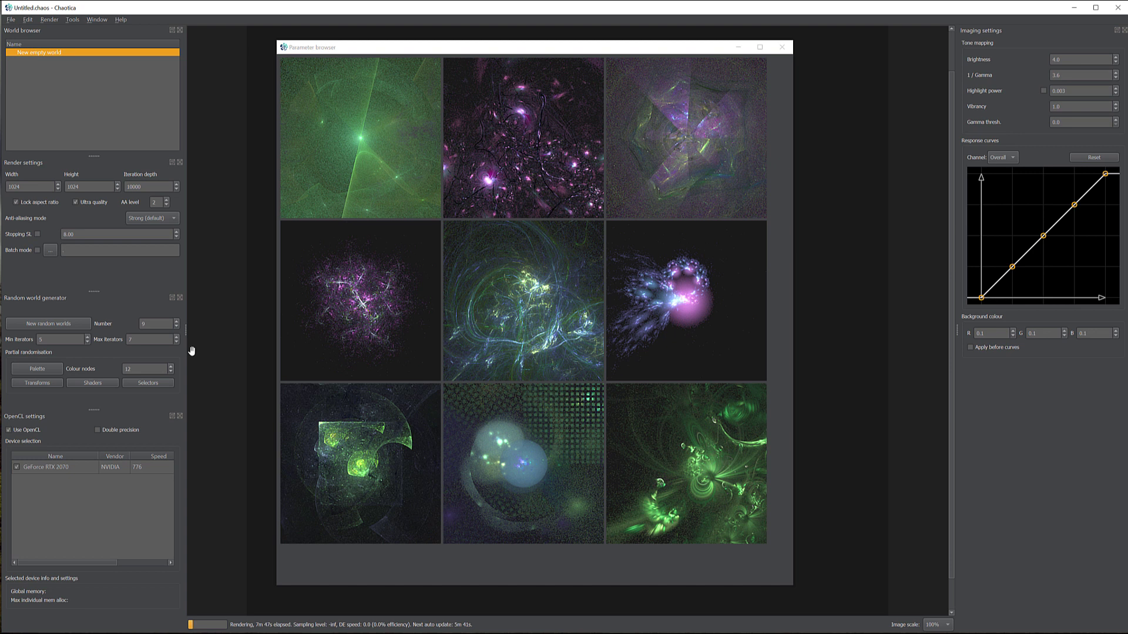
left_click(59, 325)
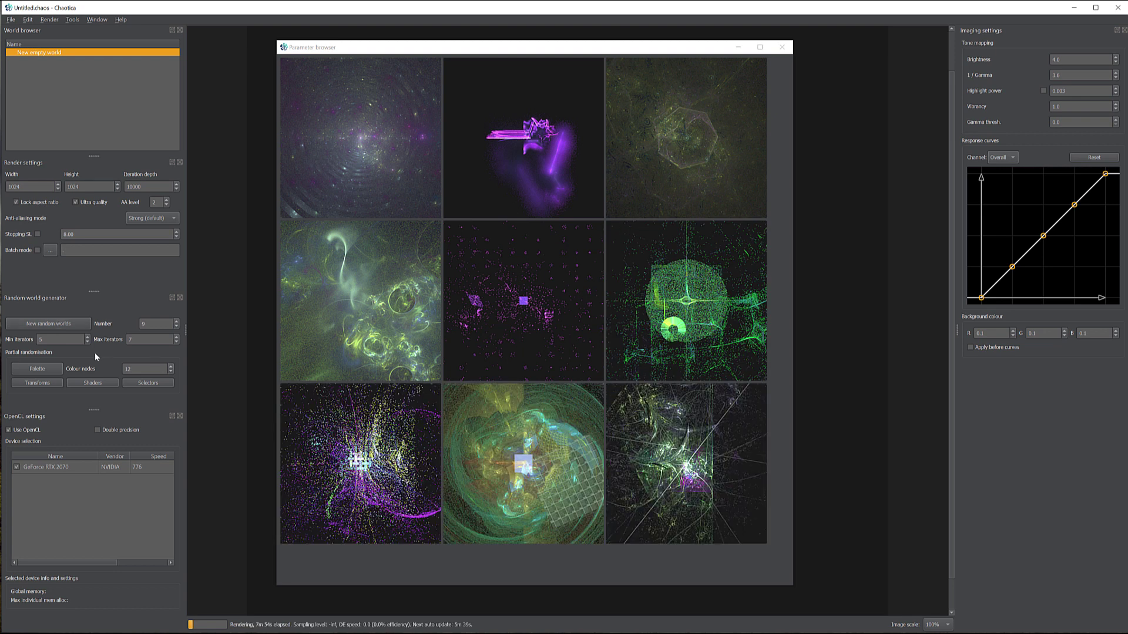
Set iterators to 3–5, generate worlds, and load the red-green fractal as the current world
double_click(69, 338)
type("3")
key("Tab")
type("5")
left_click(61, 324)
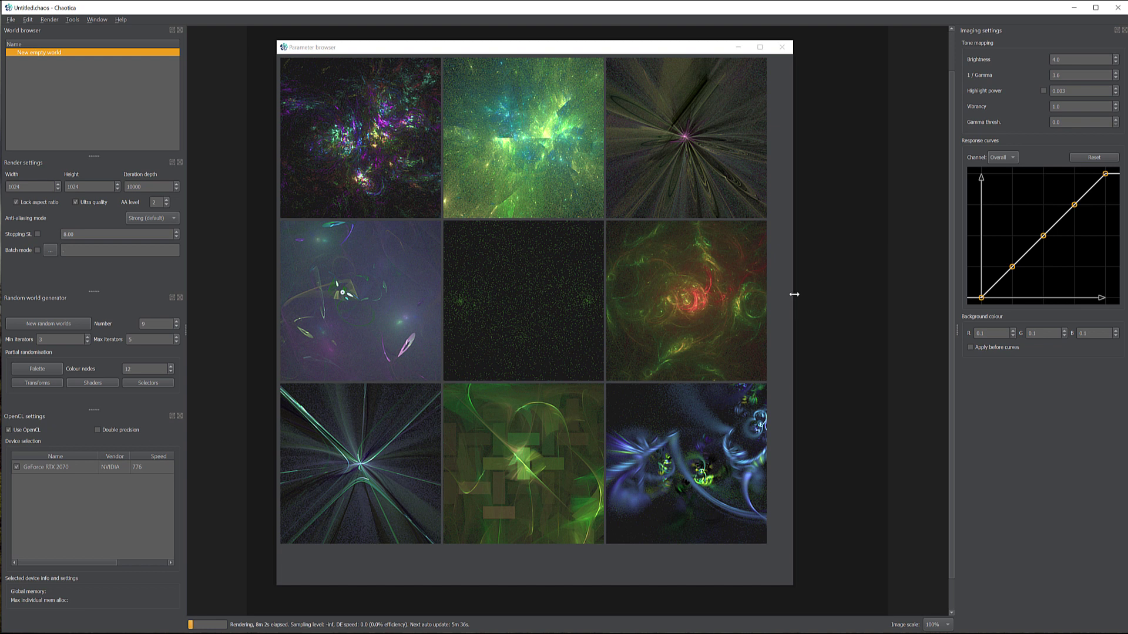
left_click(693, 288)
left_click(741, 298)
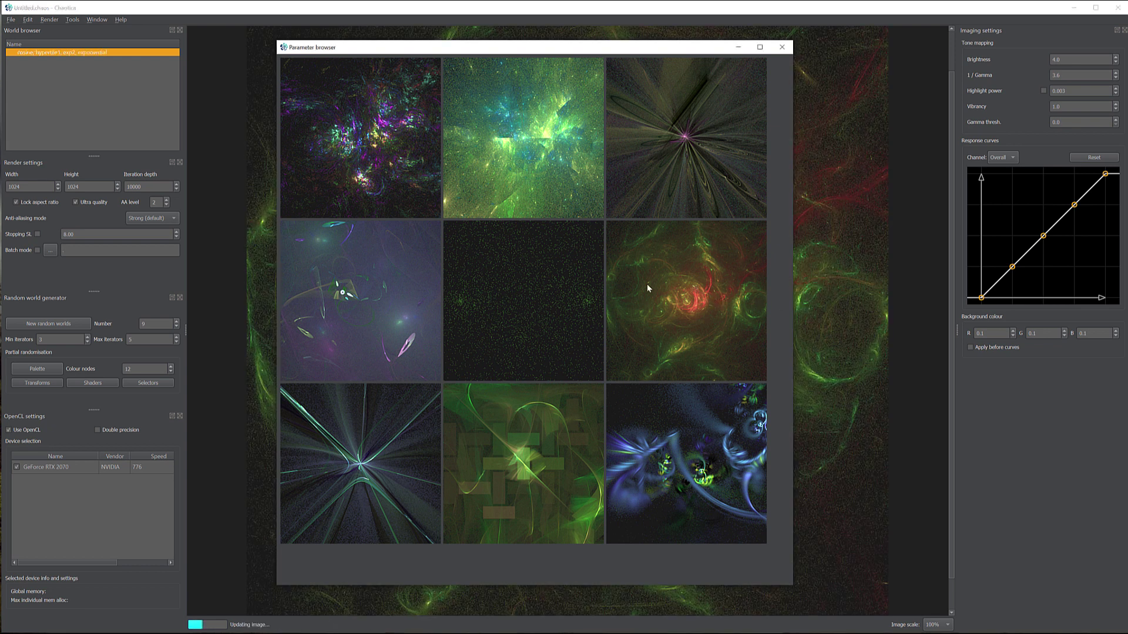
left_click(781, 47)
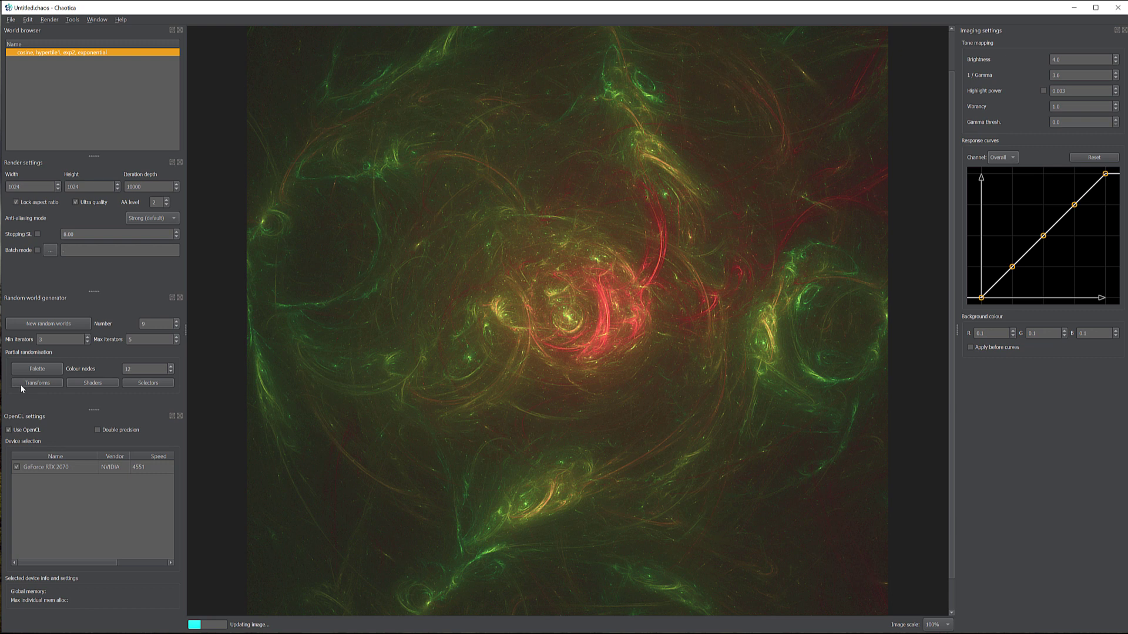
Preview palette variations with 2 colour nodes and another node count, closing each browser
double_click(132, 365)
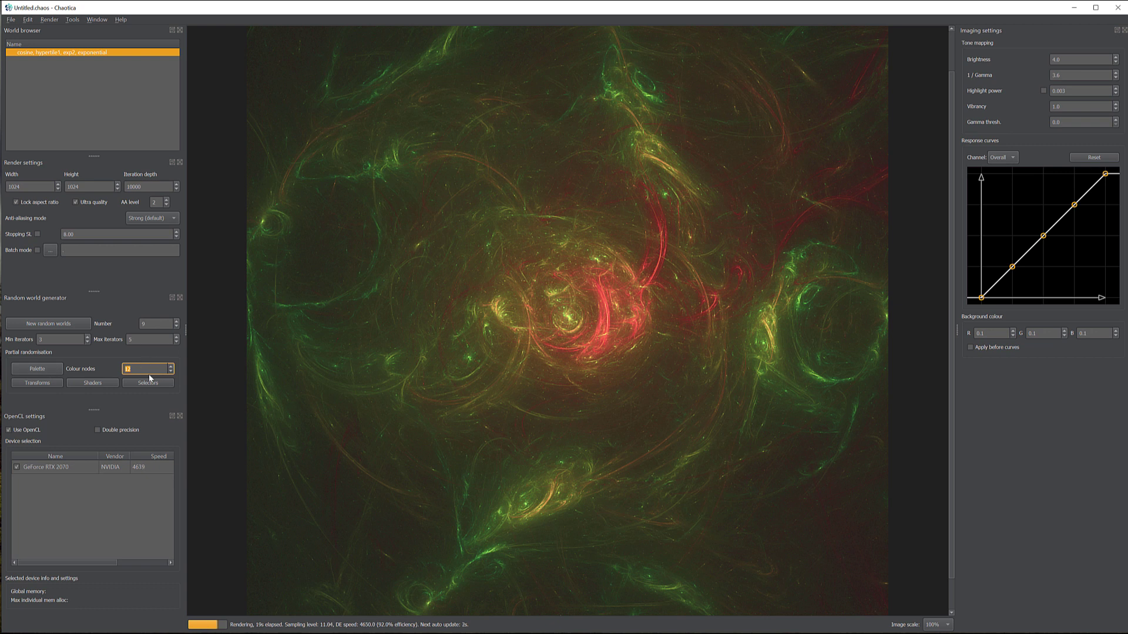
type("2")
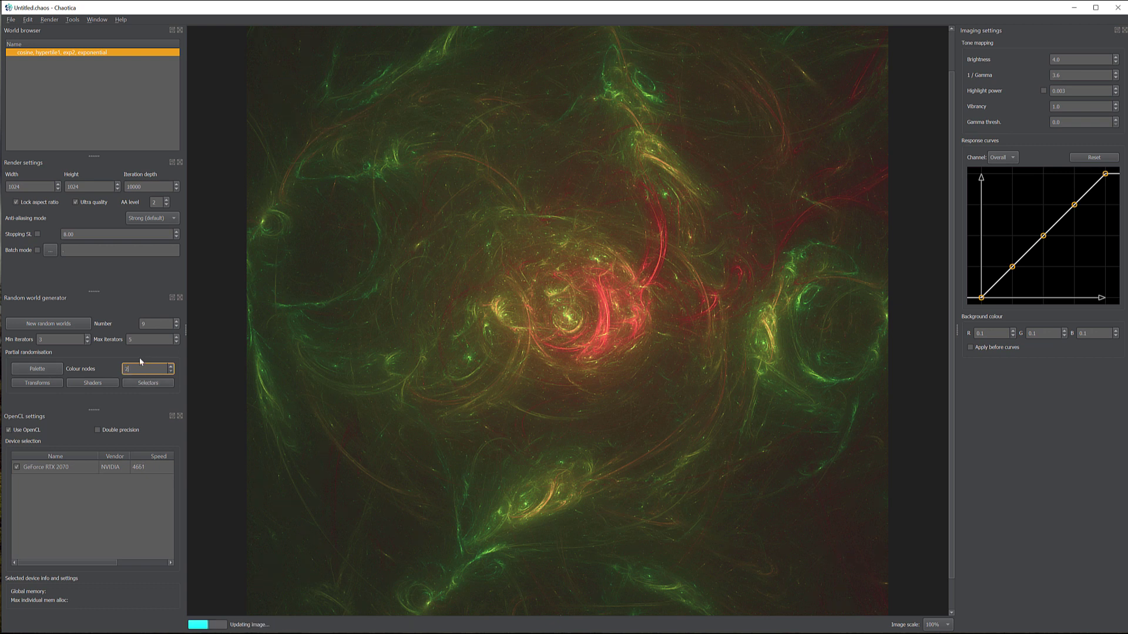
left_click(37, 370)
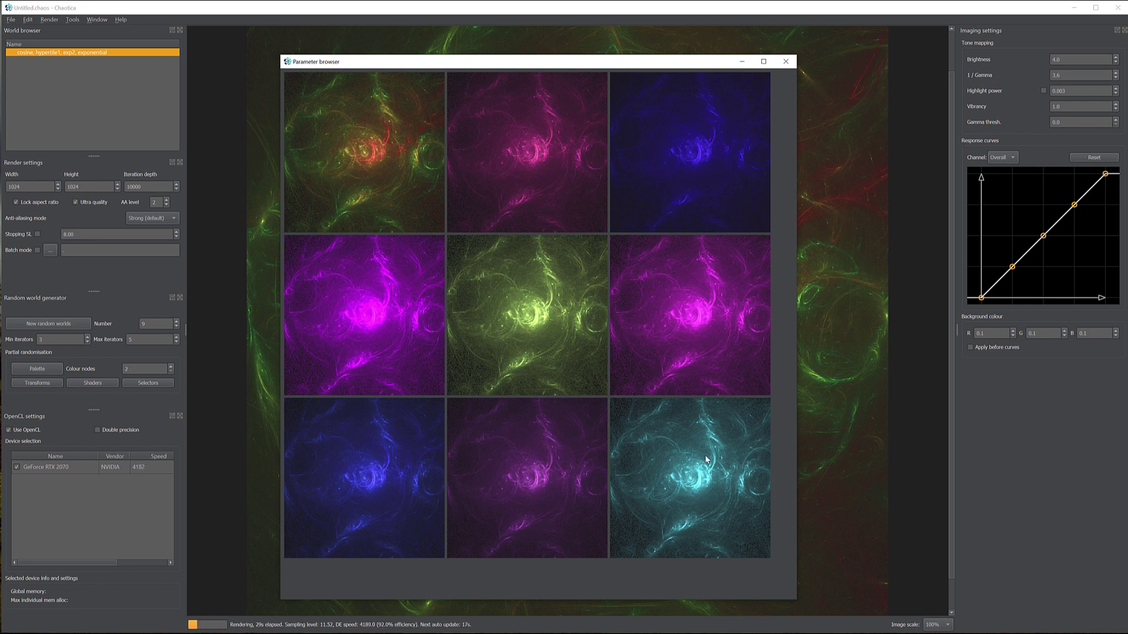
left_click(786, 61)
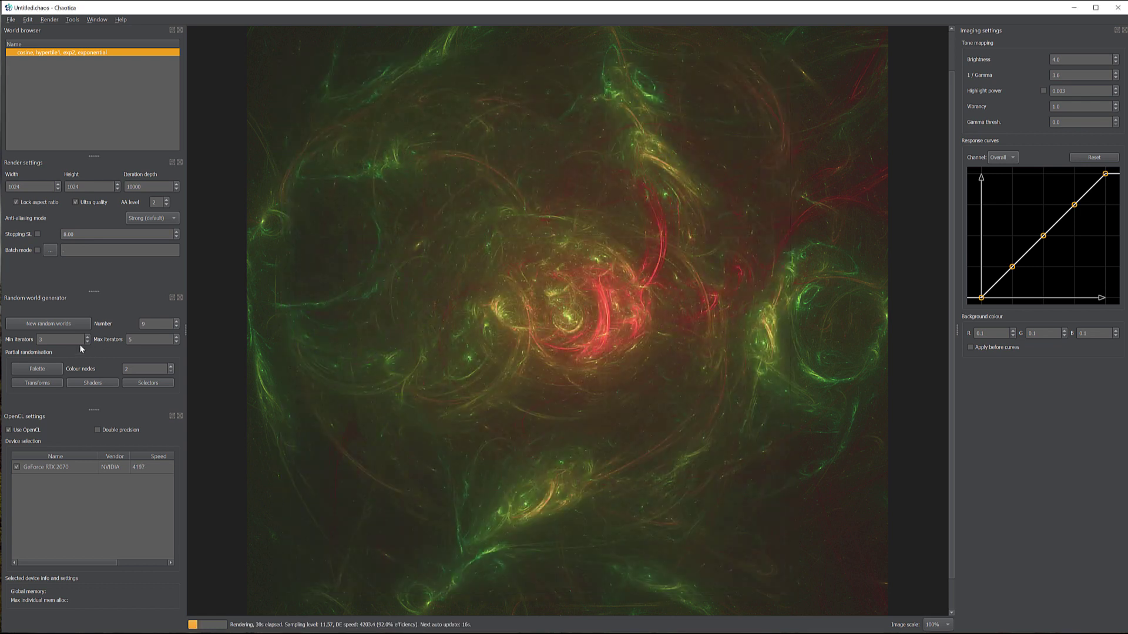
double_click(149, 368)
left_click(36, 369)
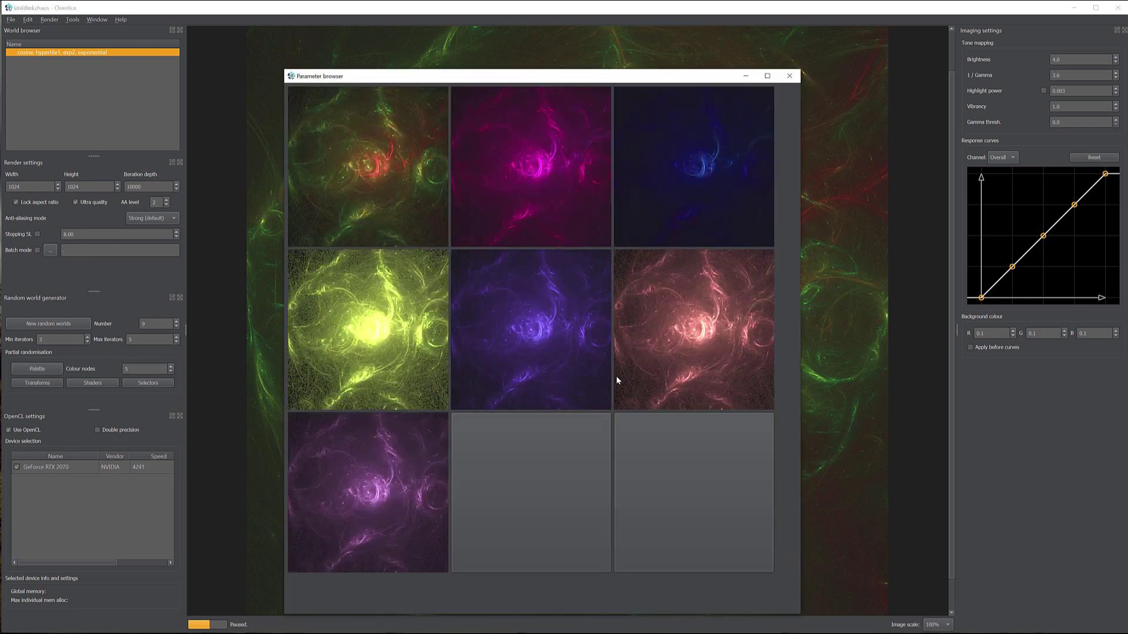
left_click(789, 76)
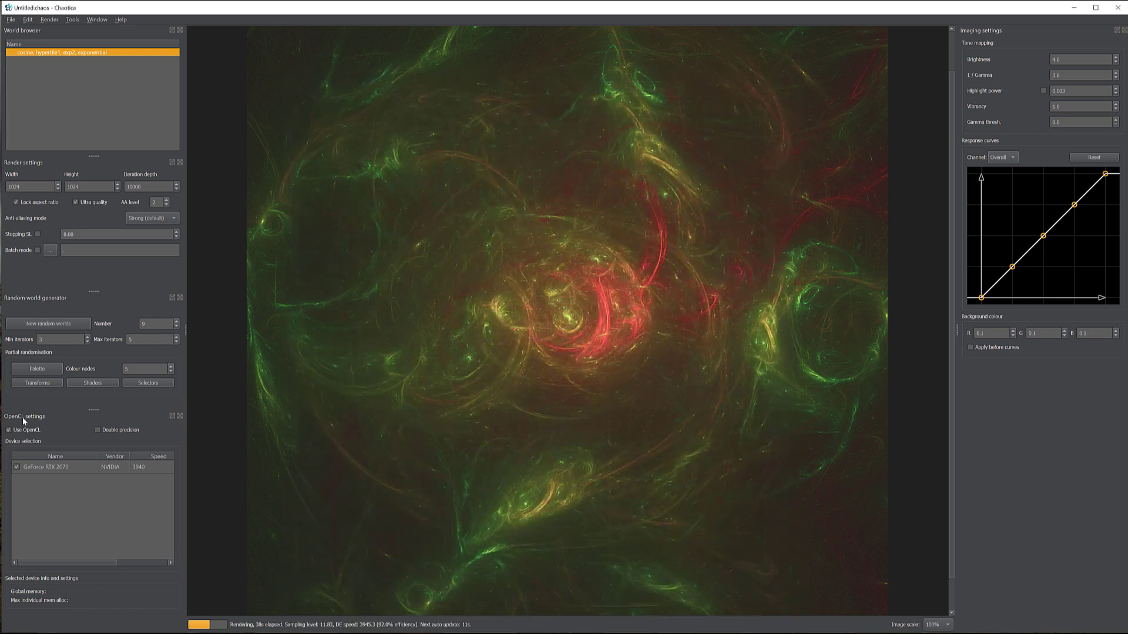
Preview palette variations with 12 colour nodes, then close the browser
double_click(155, 367)
type("12")
left_click(50, 369)
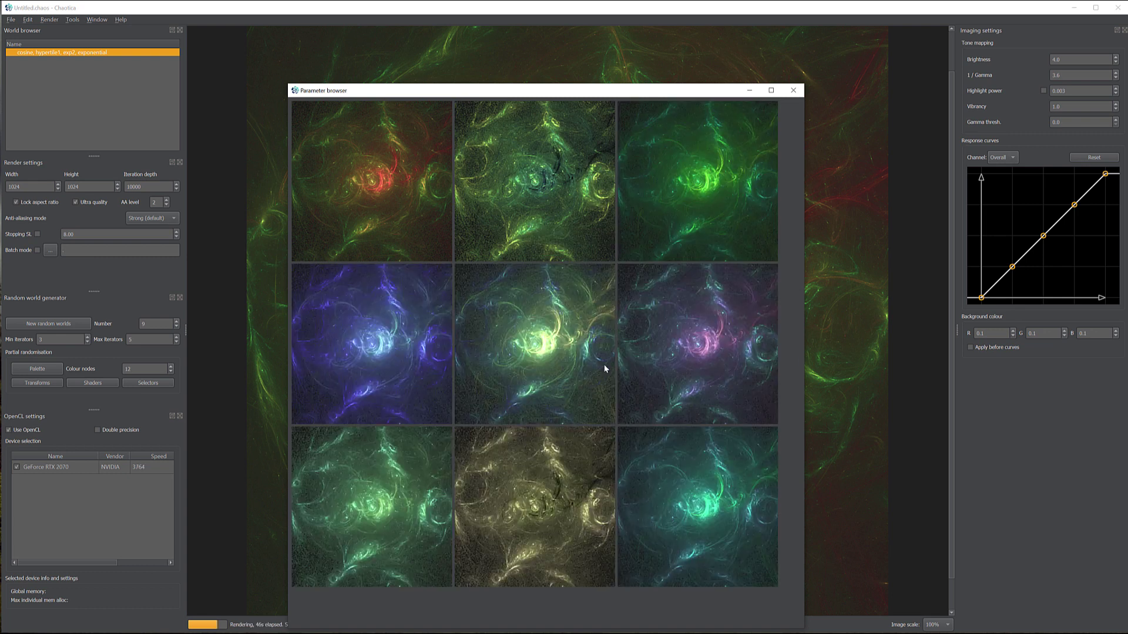
left_click(790, 94)
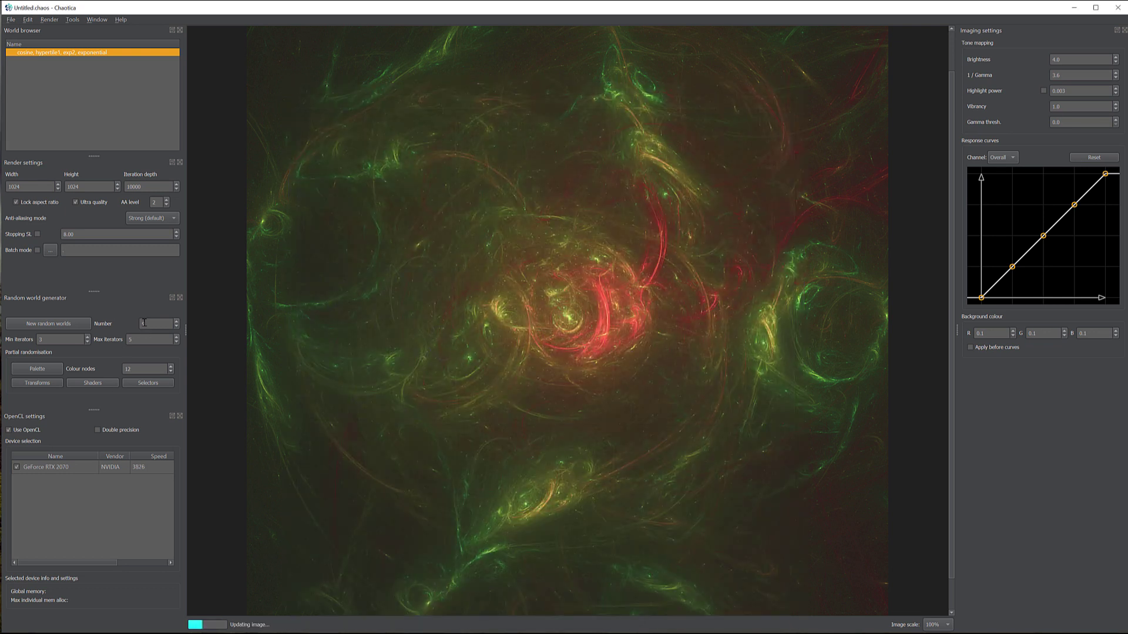
Raise the variation count to 25, scroll through the palette variations, and close without choosing
double_click(150, 324)
type("1")
type("25")
left_click(44, 370)
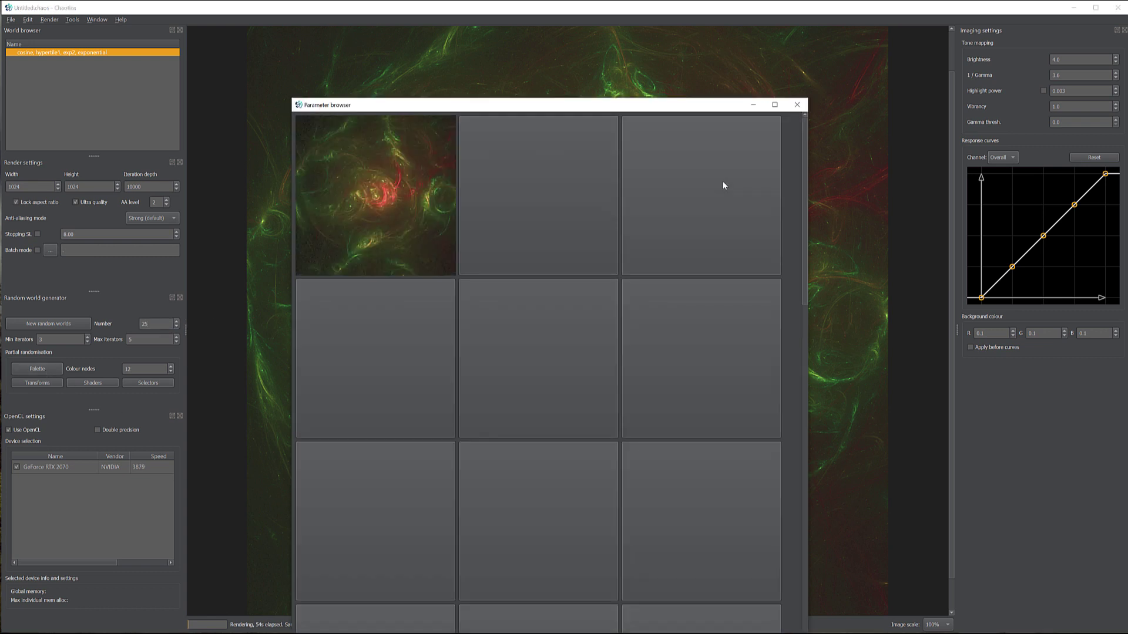
scroll(779, 249, "down", 2)
scroll(779, 249, "down", 5)
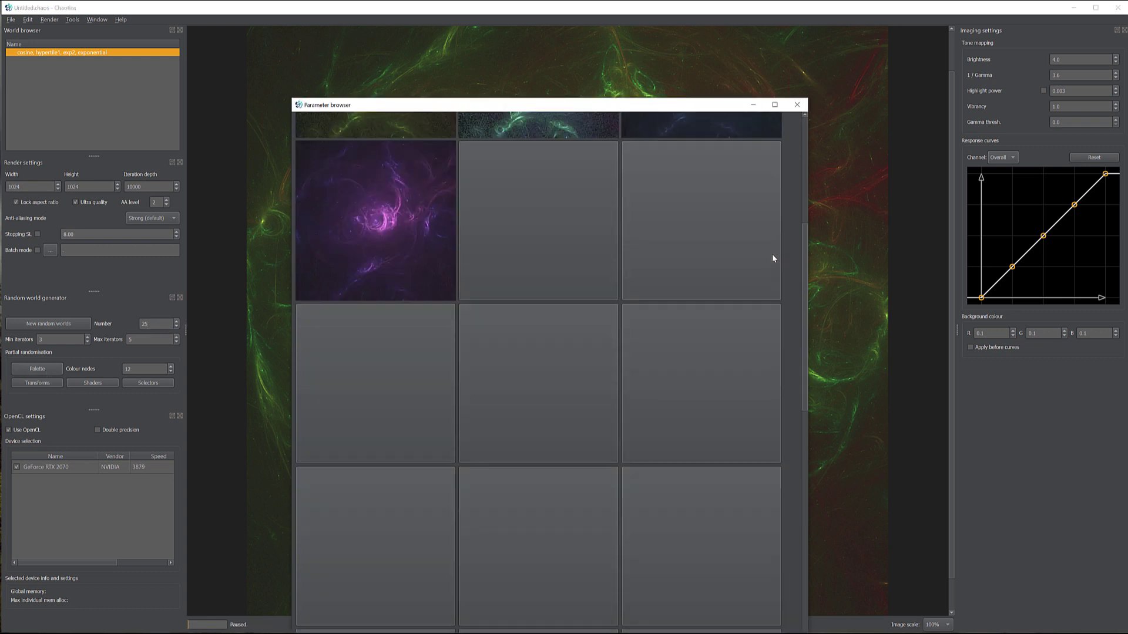
scroll(765, 260, "down", 2)
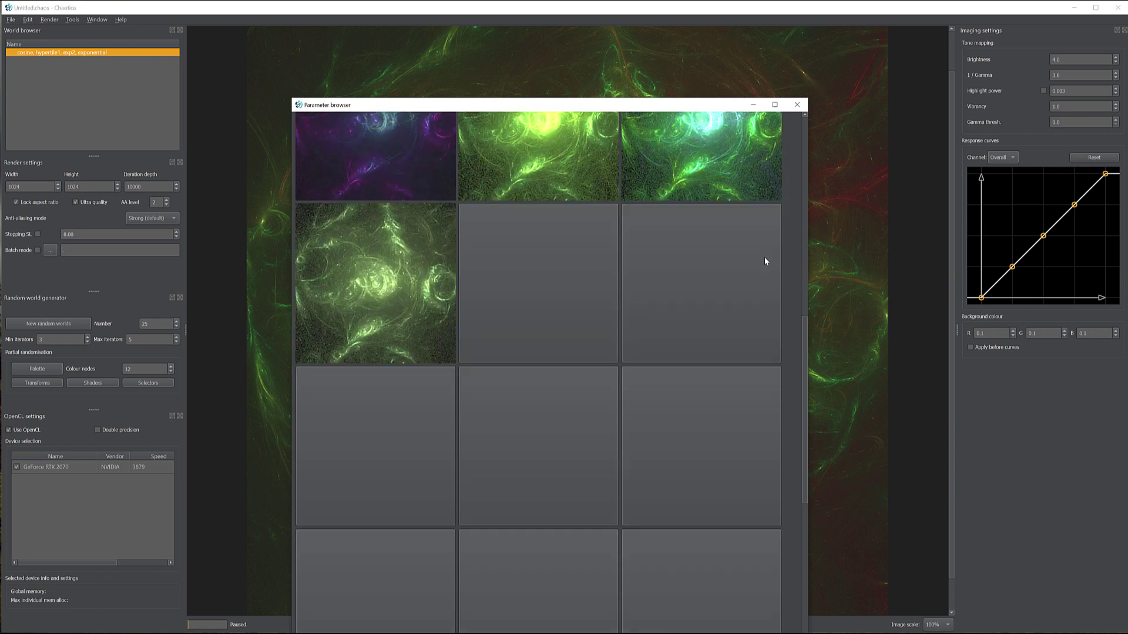
left_click(797, 104)
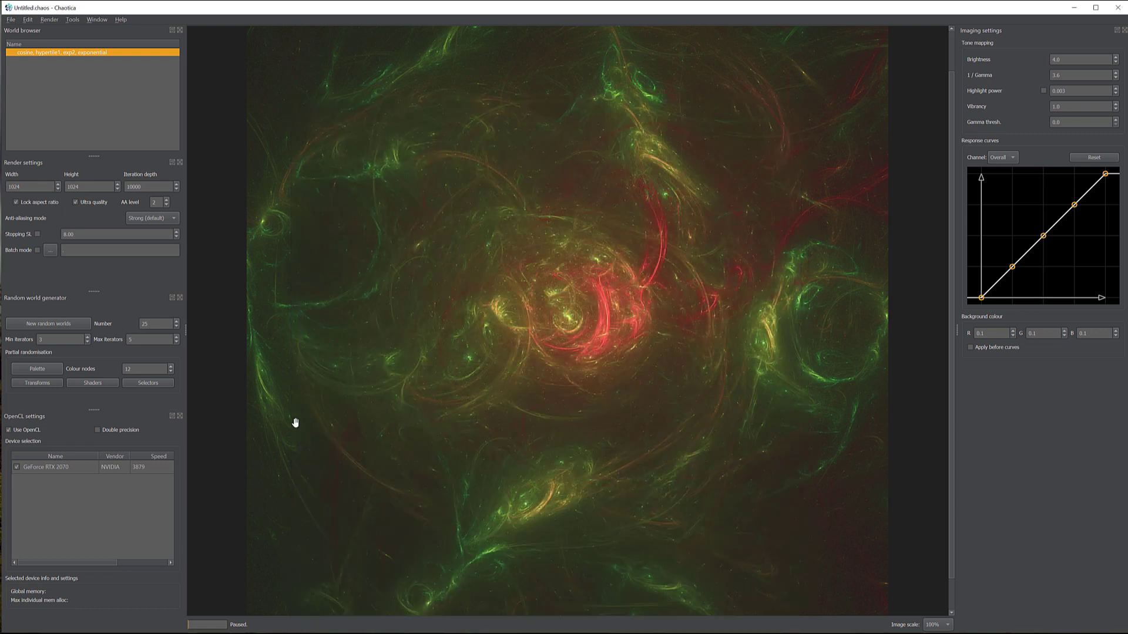
Browse transform variations and adopt the one adding GlynnSim3, giving a teal, red and green swirl
left_click(47, 383)
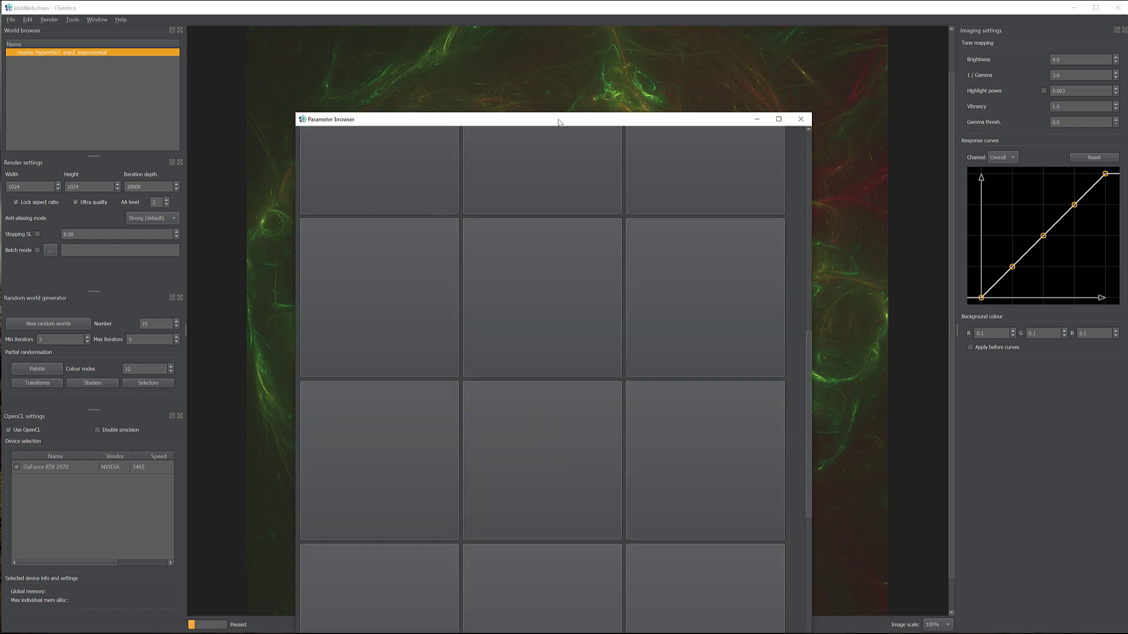
left_click_drag(559, 121, 541, 42)
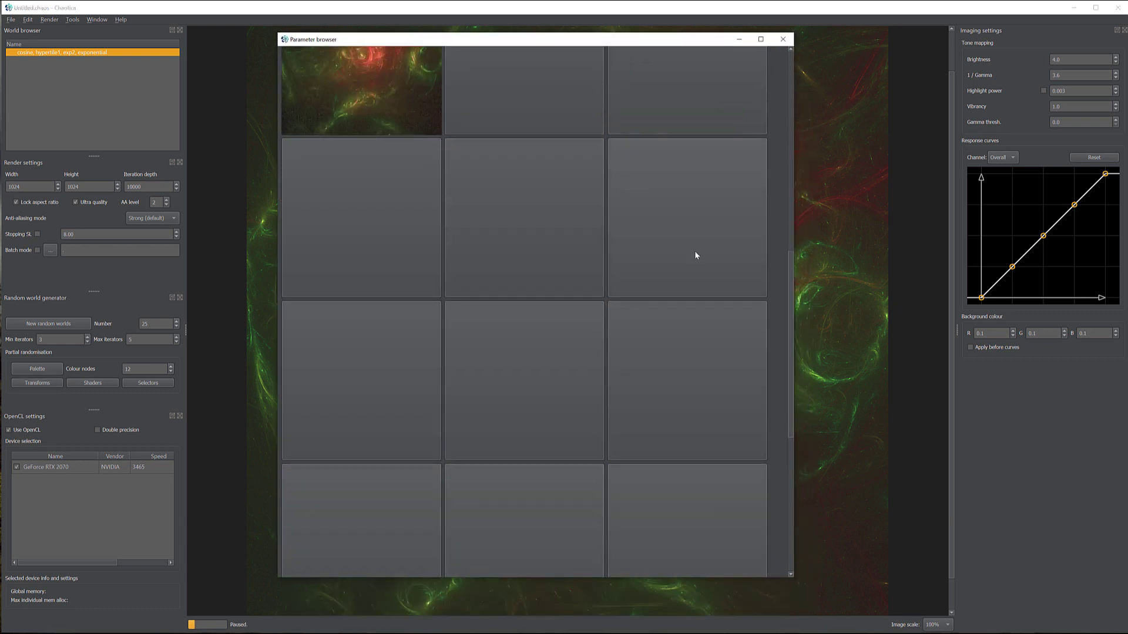
scroll(718, 290, "up", 2)
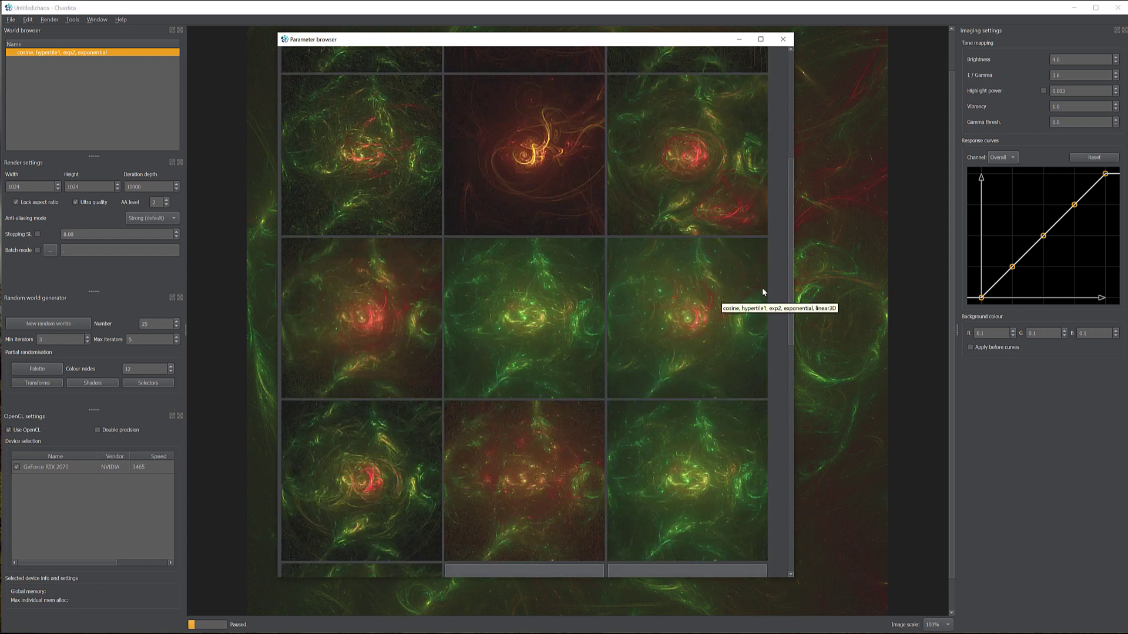
scroll(746, 329, "up", 2)
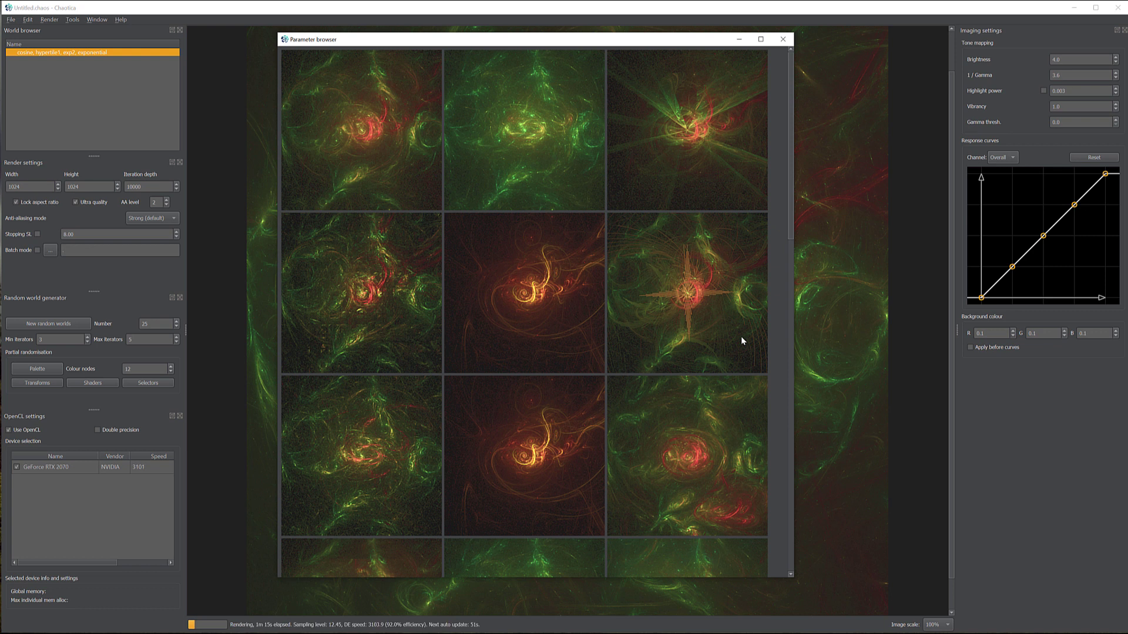
scroll(742, 338, "down", 3)
scroll(740, 347, "down", 5)
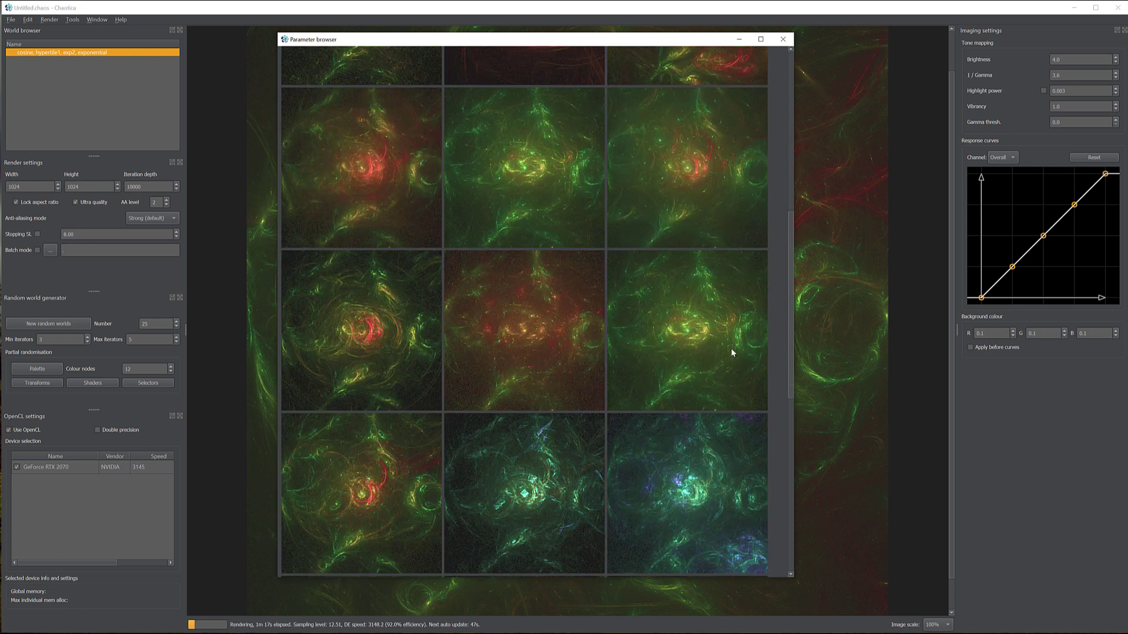
scroll(731, 349, "down", 4)
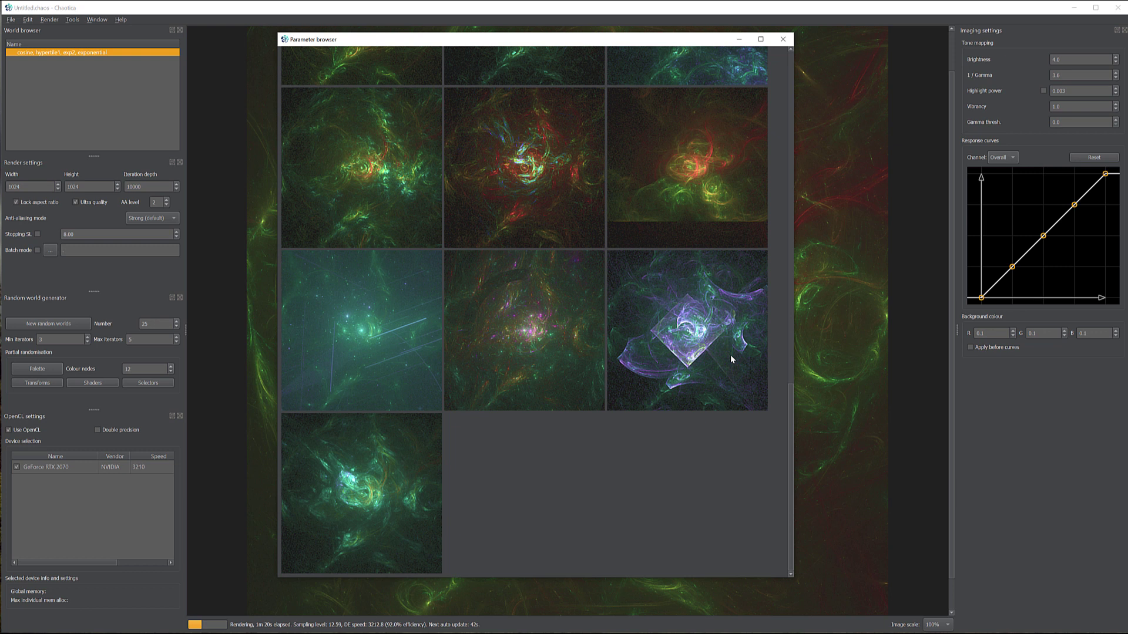
scroll(731, 354, "up", 3)
scroll(731, 358, "up", 10)
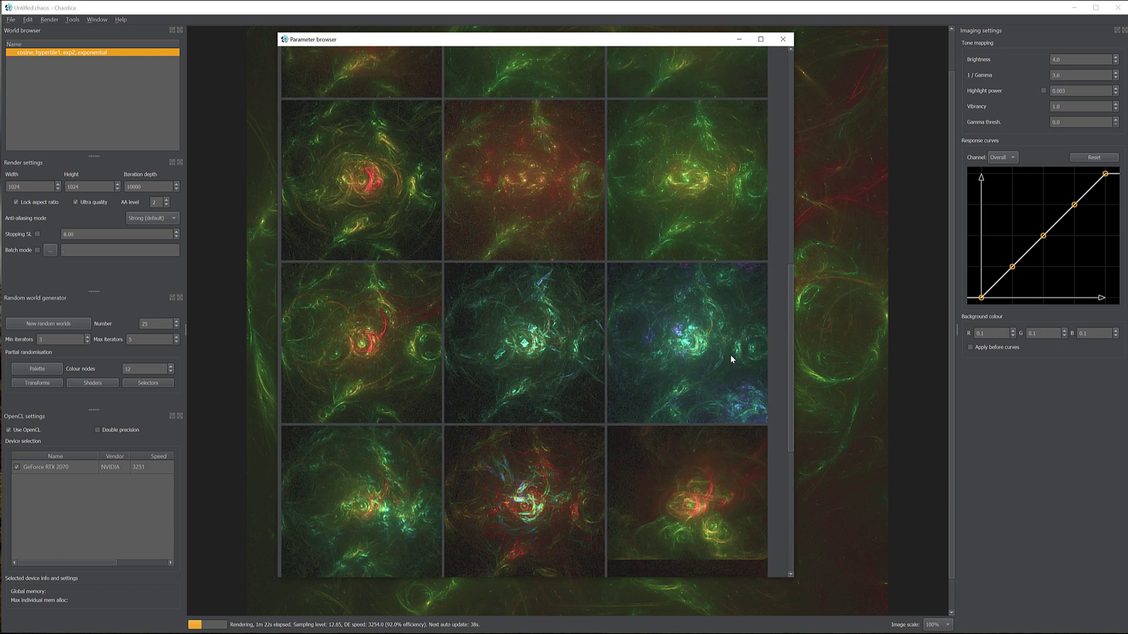
scroll(731, 355, "down", 5)
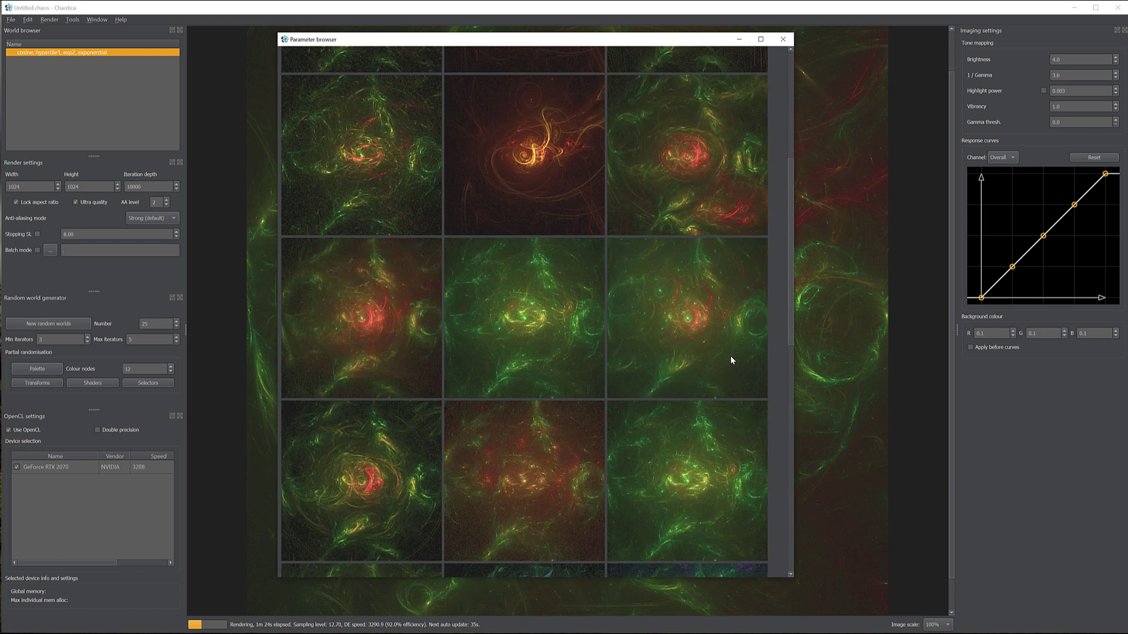
scroll(506, 440, "down", 2)
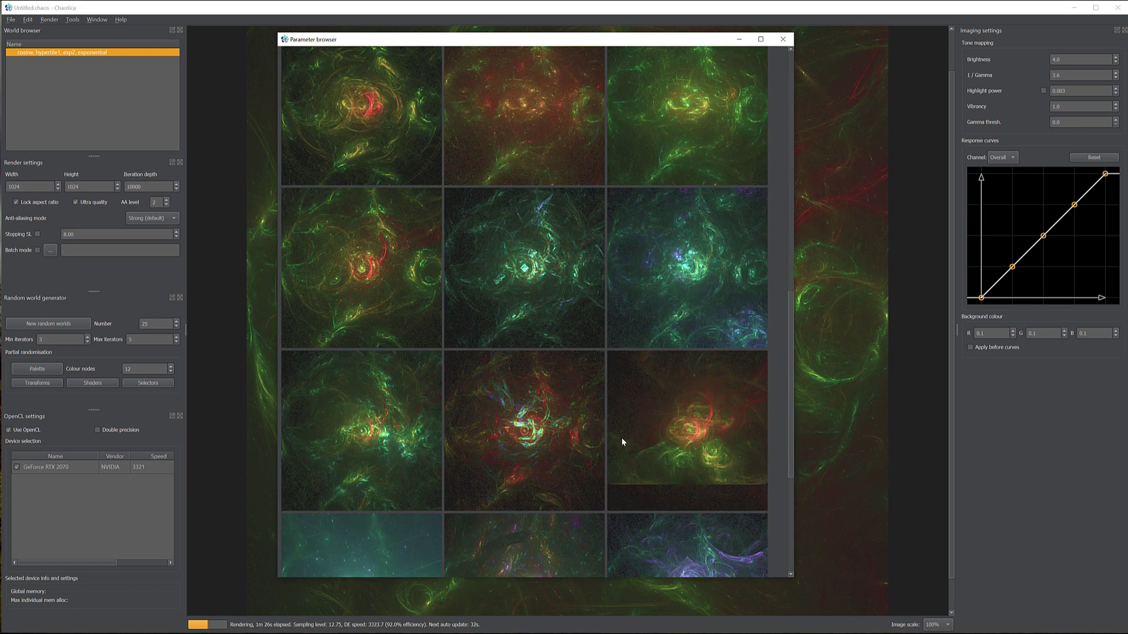
left_click(520, 435)
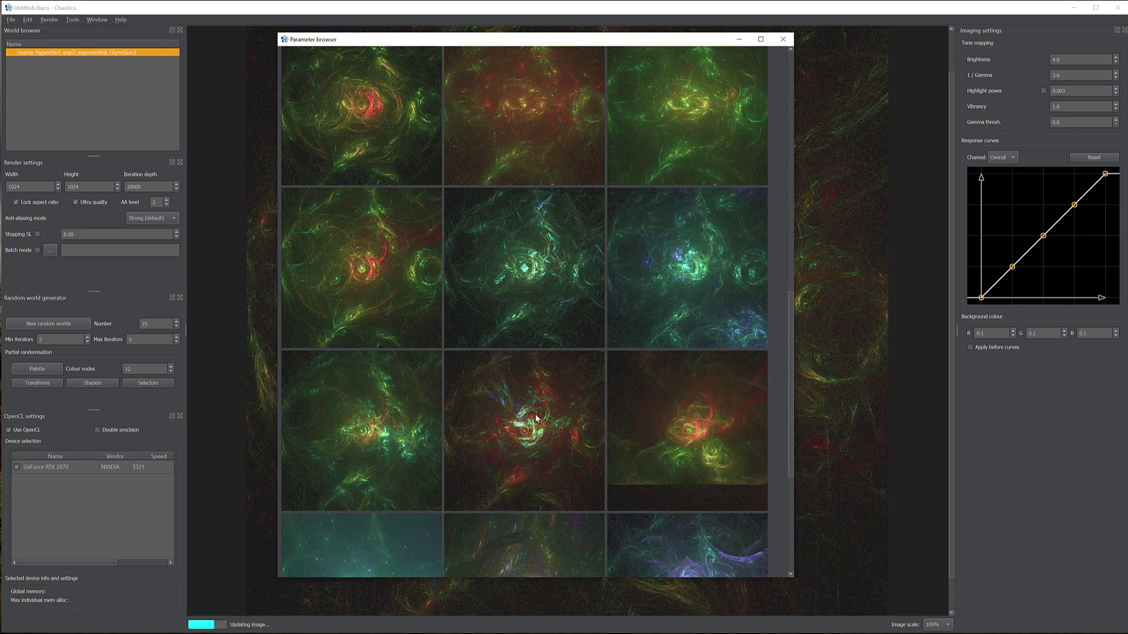
left_click(783, 39)
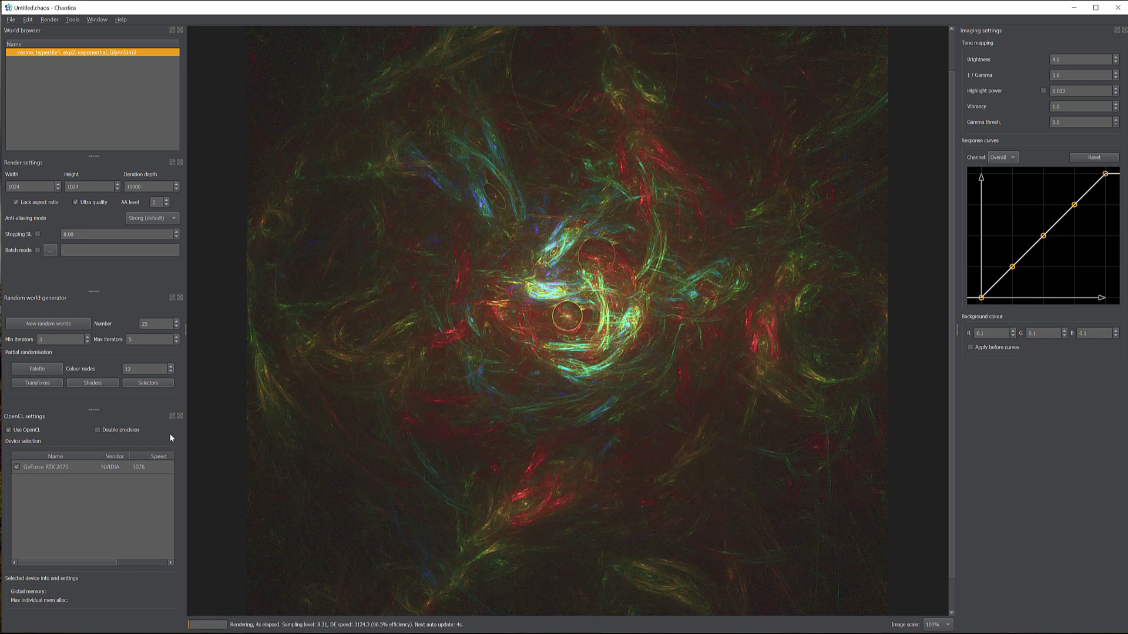
Generate transform variations with 9 colour nodes
double_click(141, 367)
type("9")
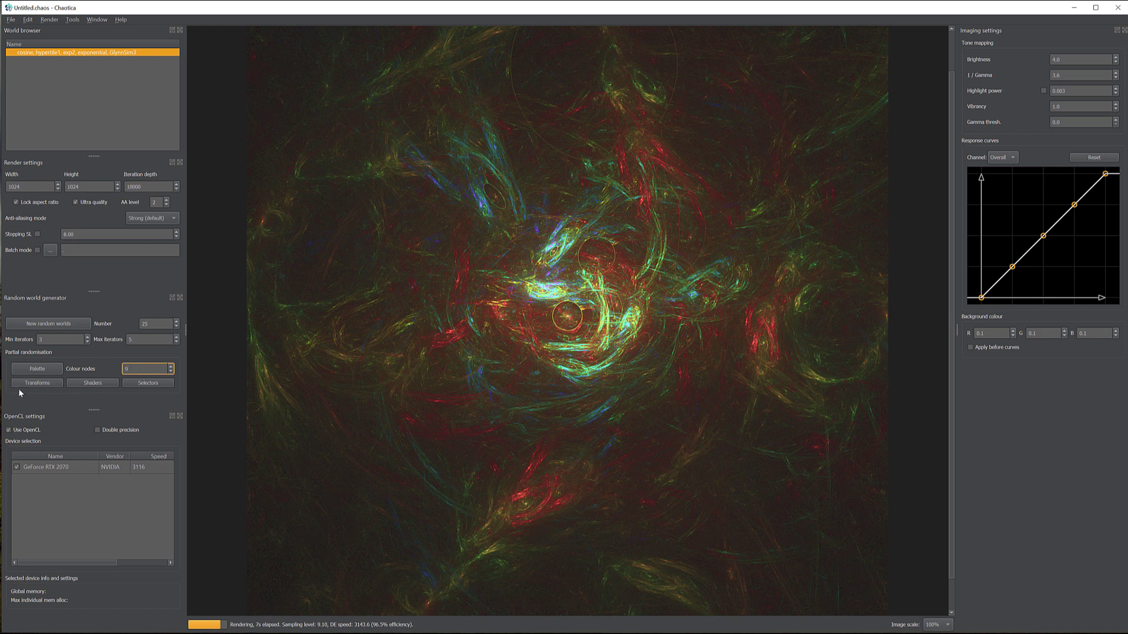
left_click(35, 383)
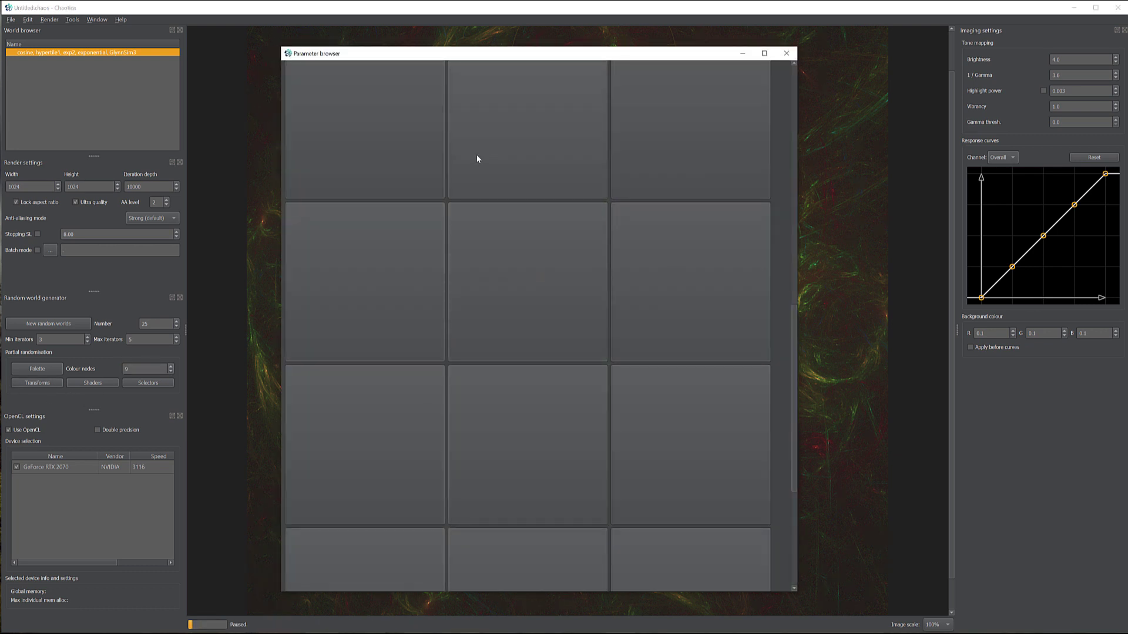
scroll(609, 252, "up", 5)
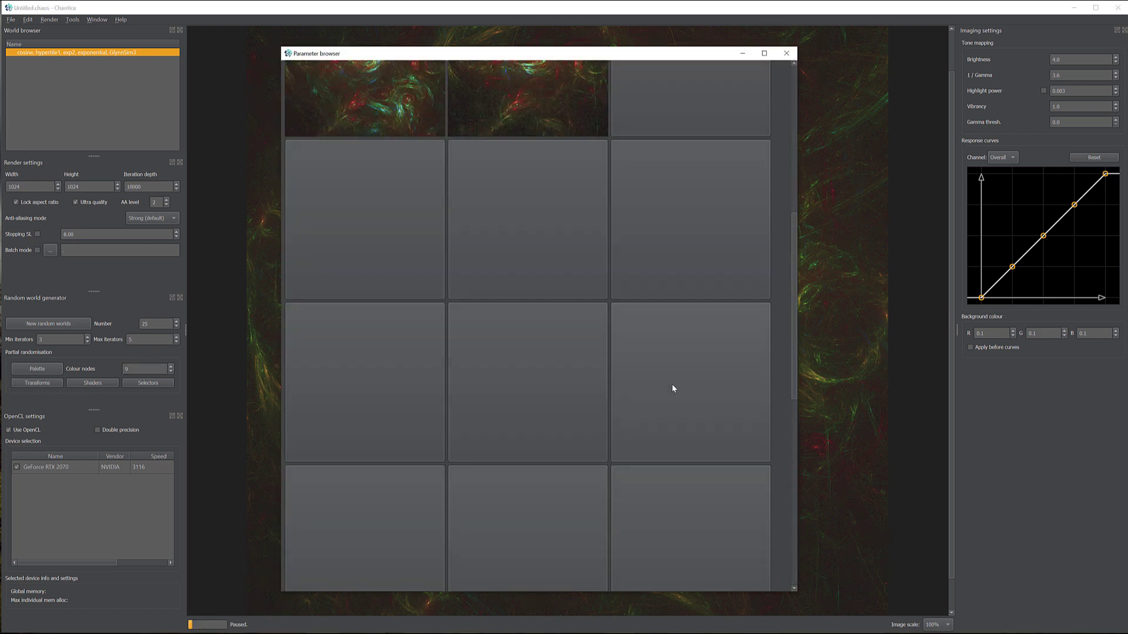
With 9 variations and 12 colour nodes, adopt the variation adding a diamond transform
double_click(157, 322)
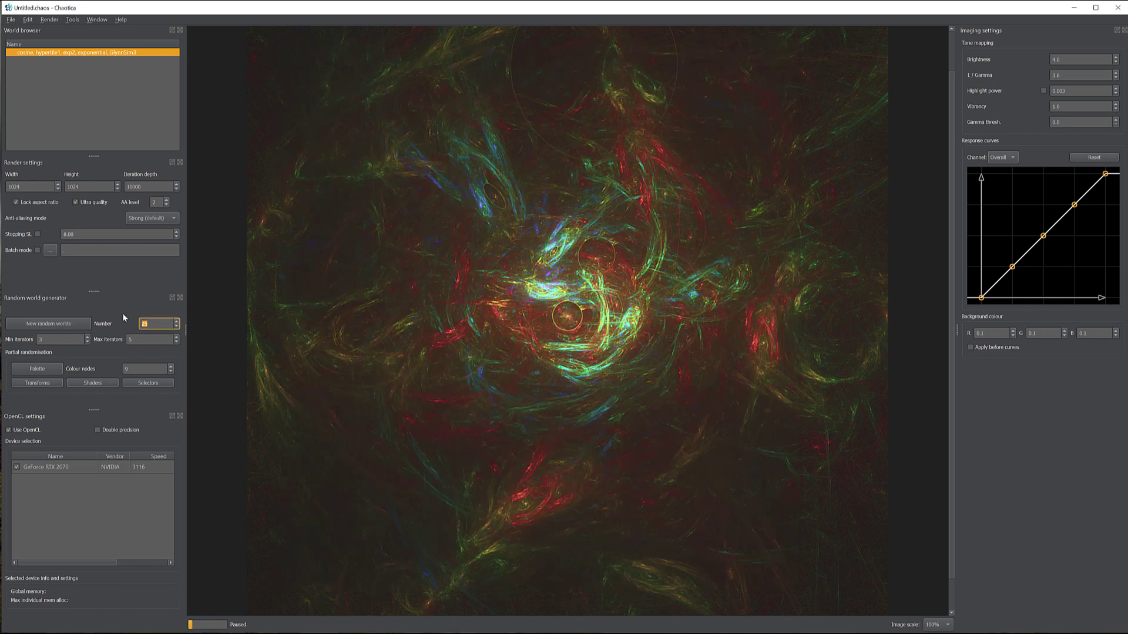
type("9")
double_click(127, 368)
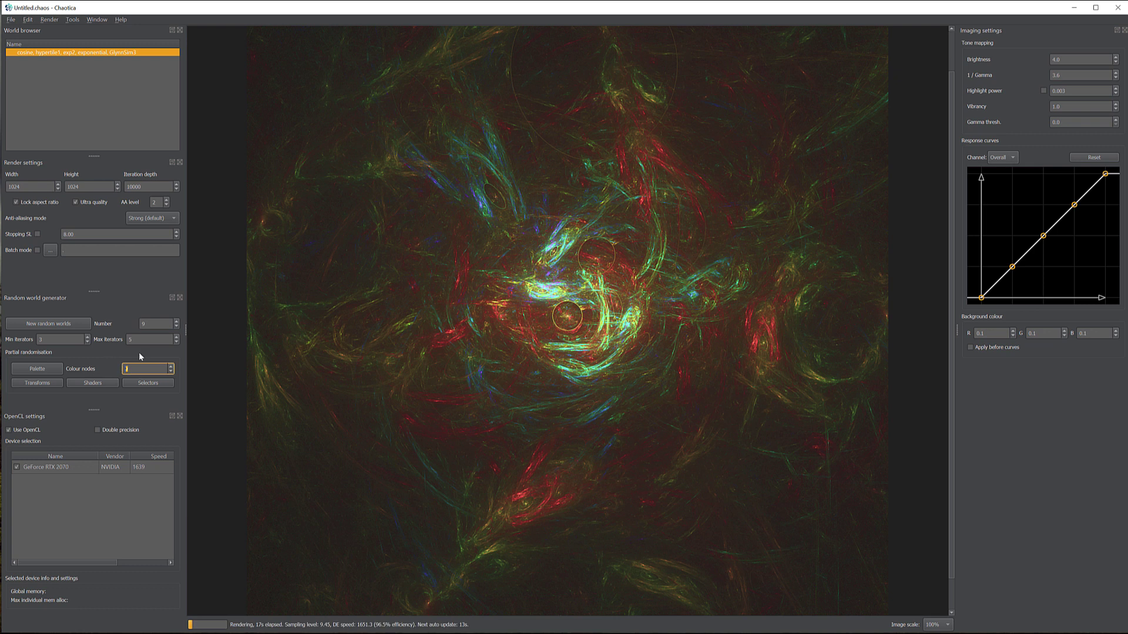
type("12")
left_click(45, 384)
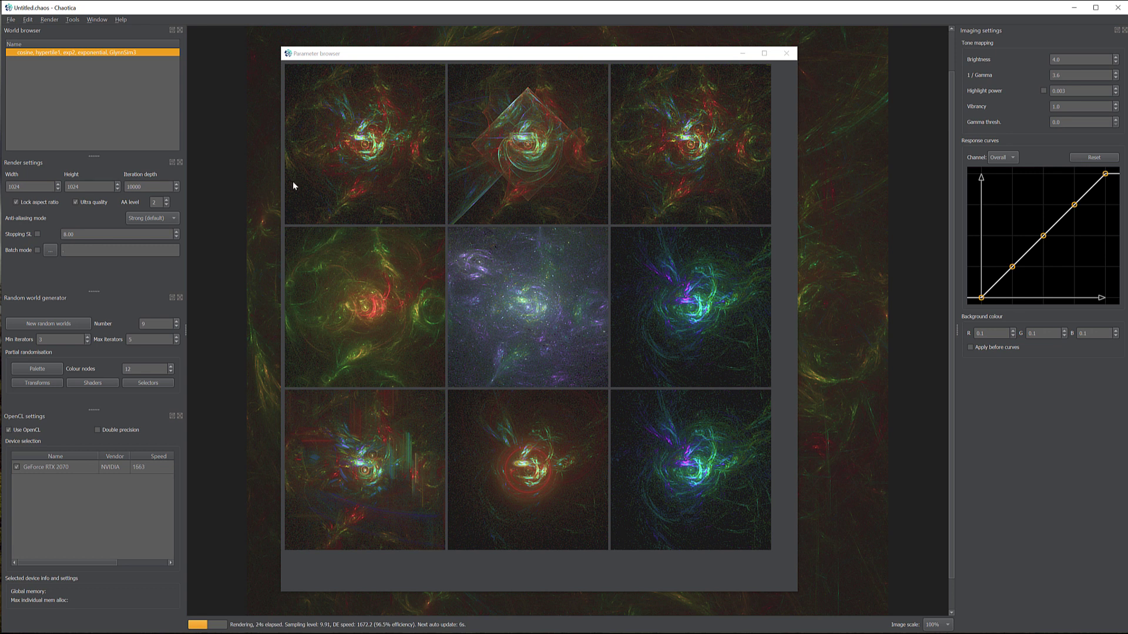
left_click(548, 163)
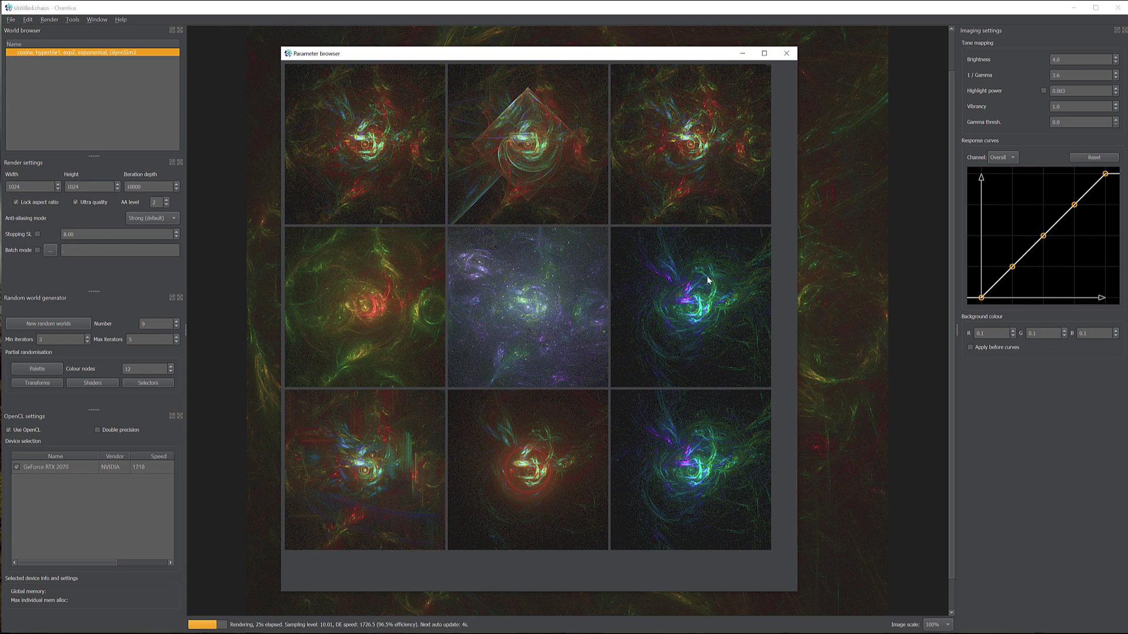
left_click(517, 152)
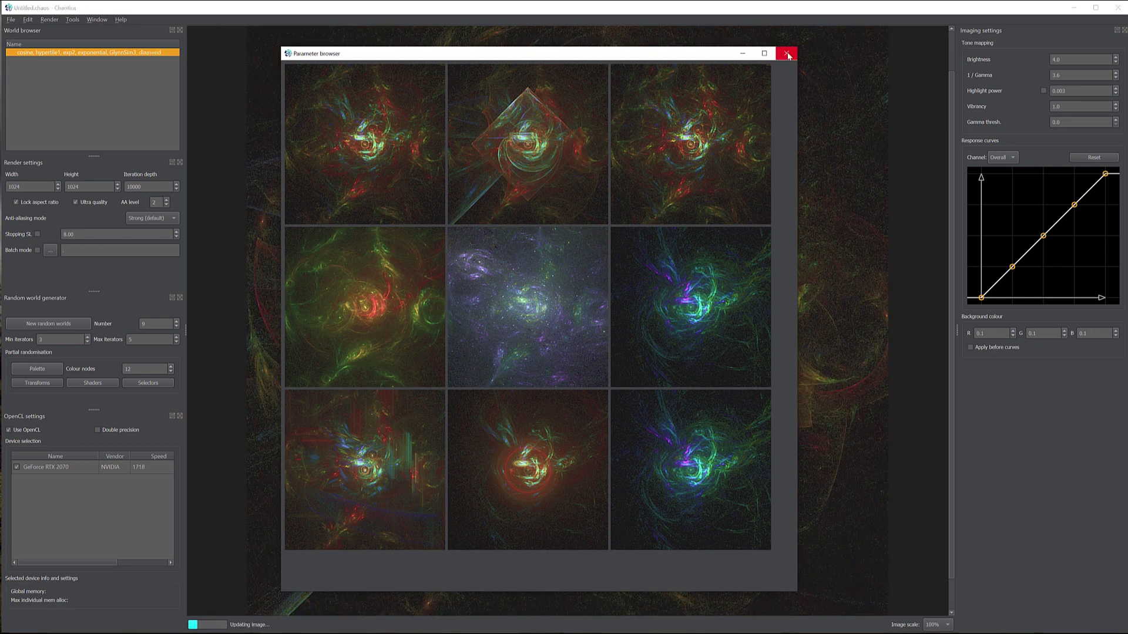
left_click(786, 53)
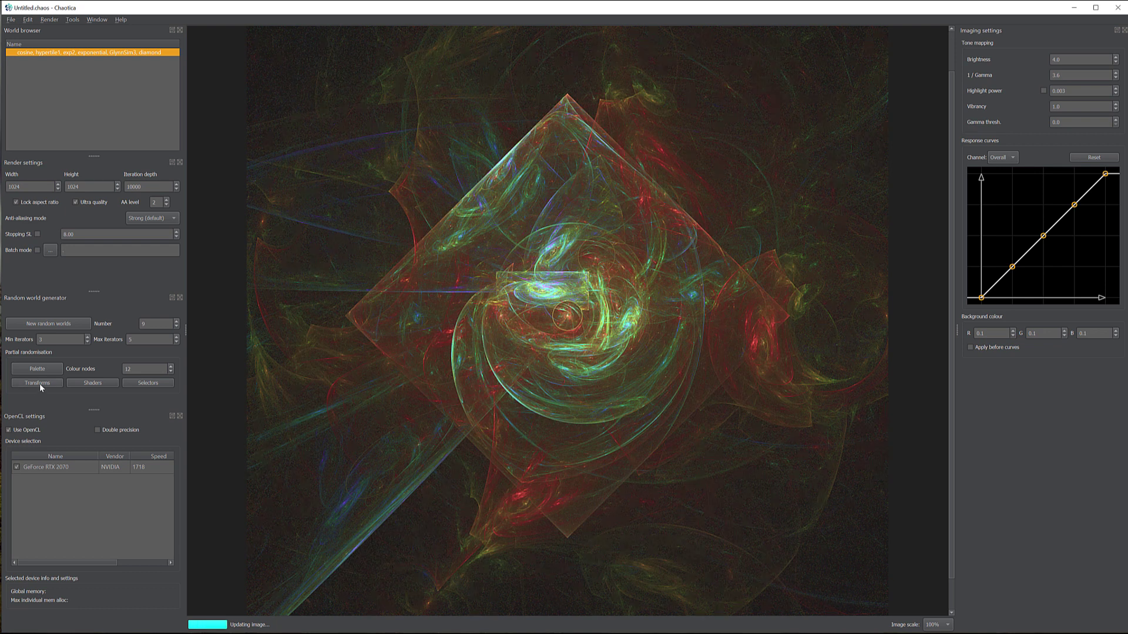
Adopt the redder variation without GlynnSim3, then preview shader and selector variations without keeping any
left_click(40, 385)
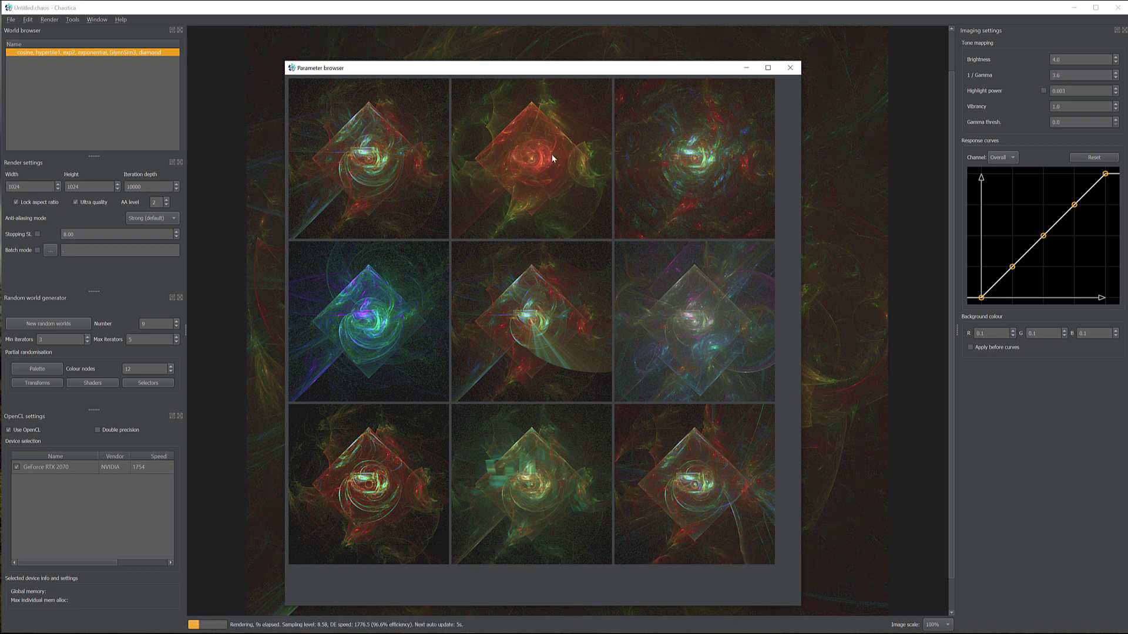
left_click(790, 68)
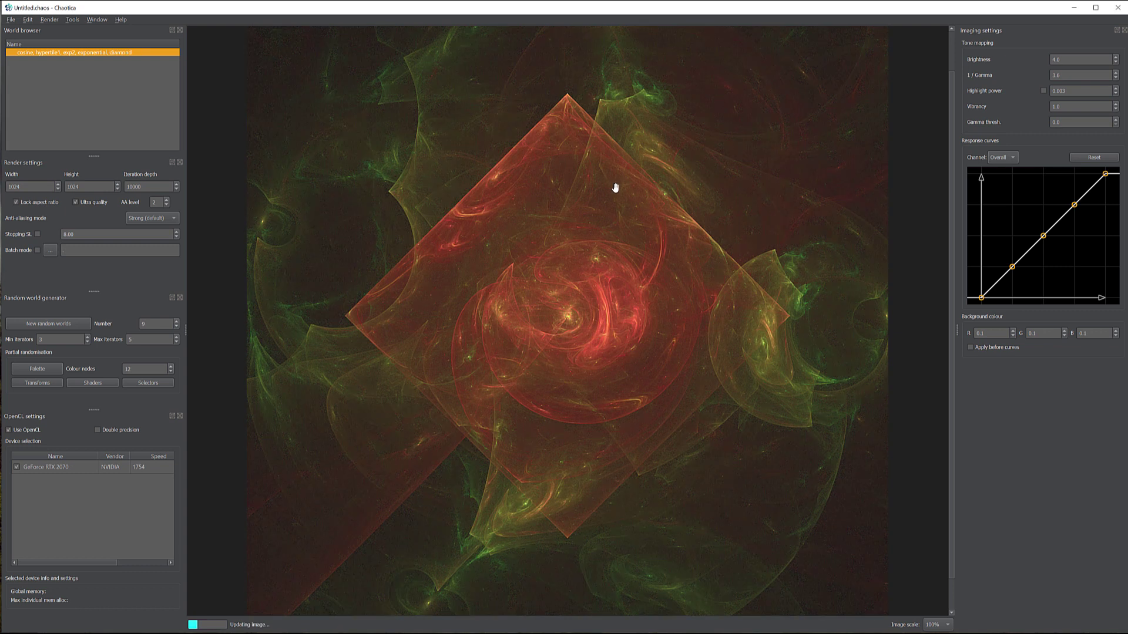
left_click(78, 382)
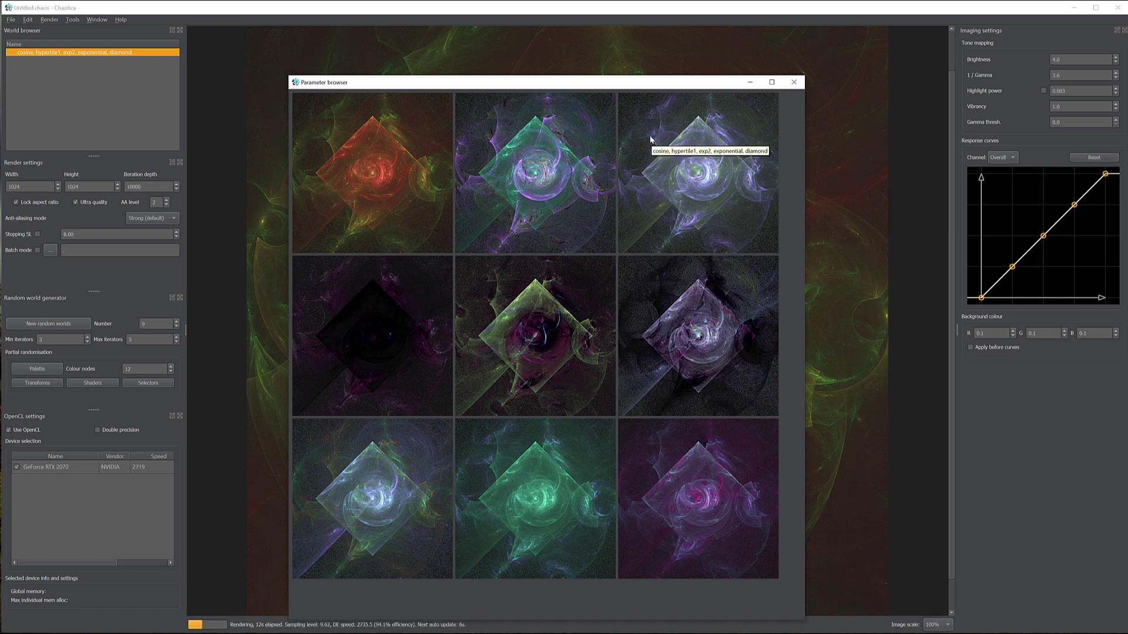
left_click(79, 383)
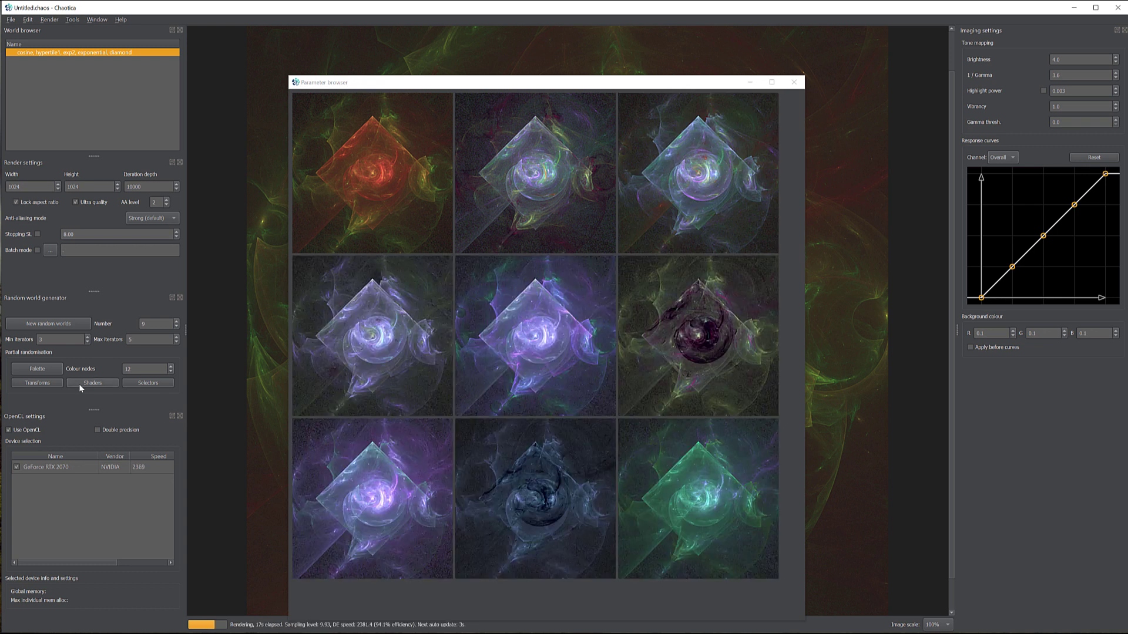
left_click(79, 383)
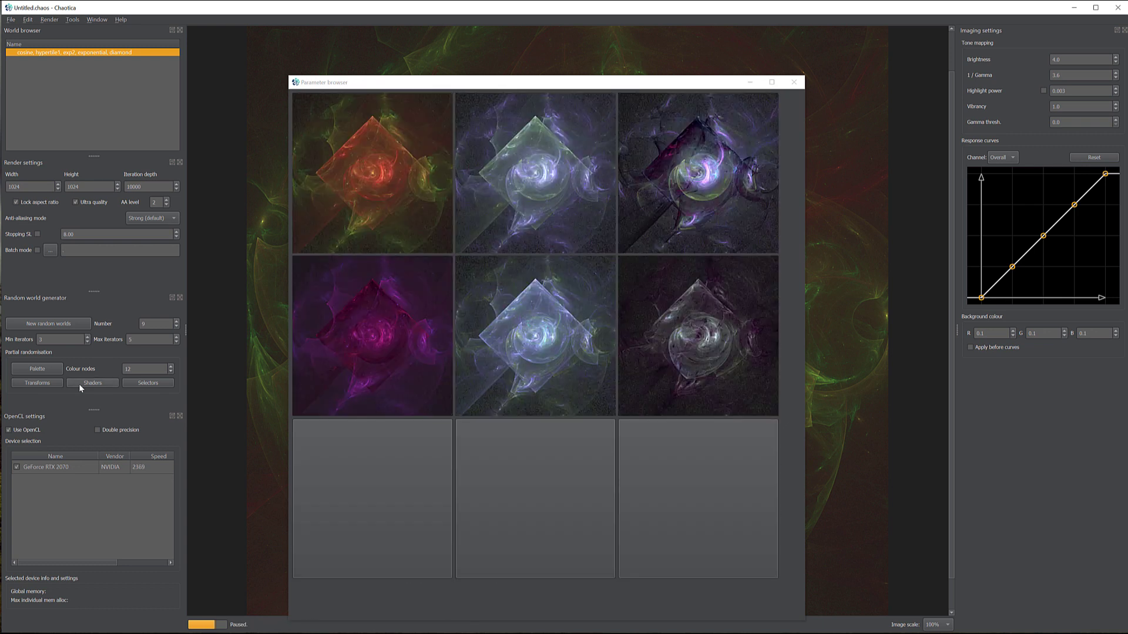
left_click(134, 384)
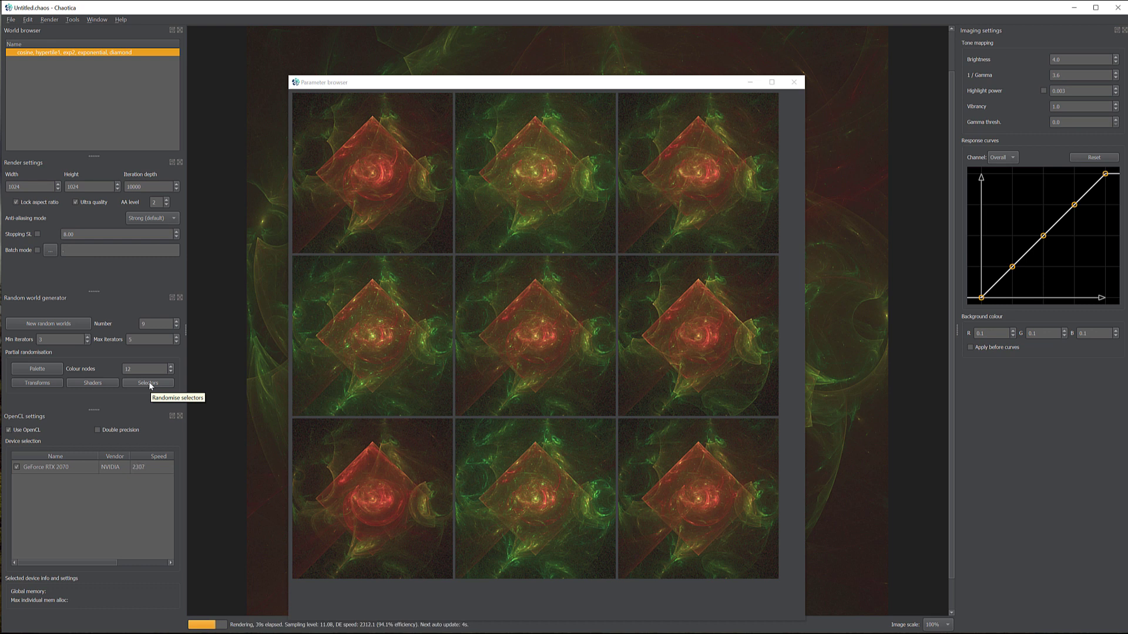
left_click(794, 83)
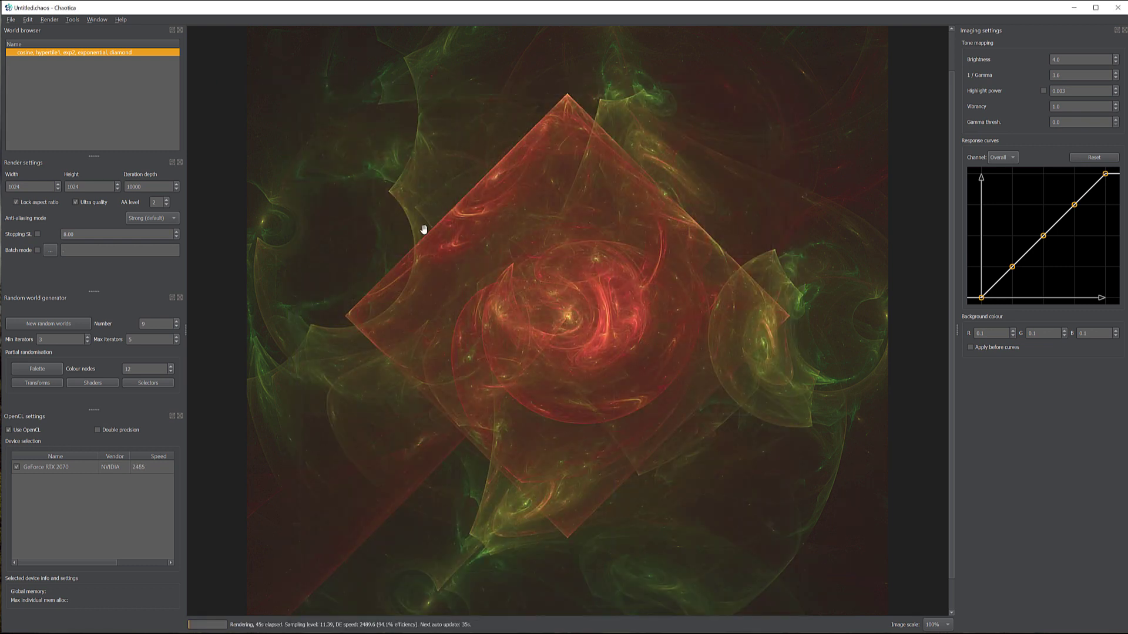
Open the World editor and position it so the render stays visible
left_click(103, 21)
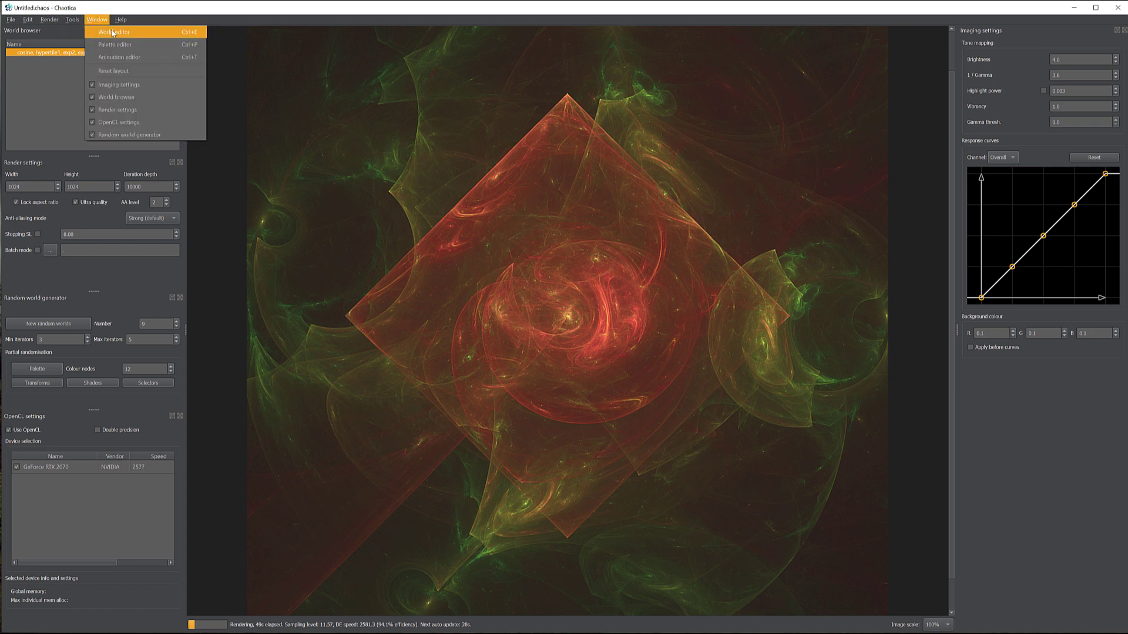
left_click(113, 33)
left_click_drag(477, 196, 578, 33)
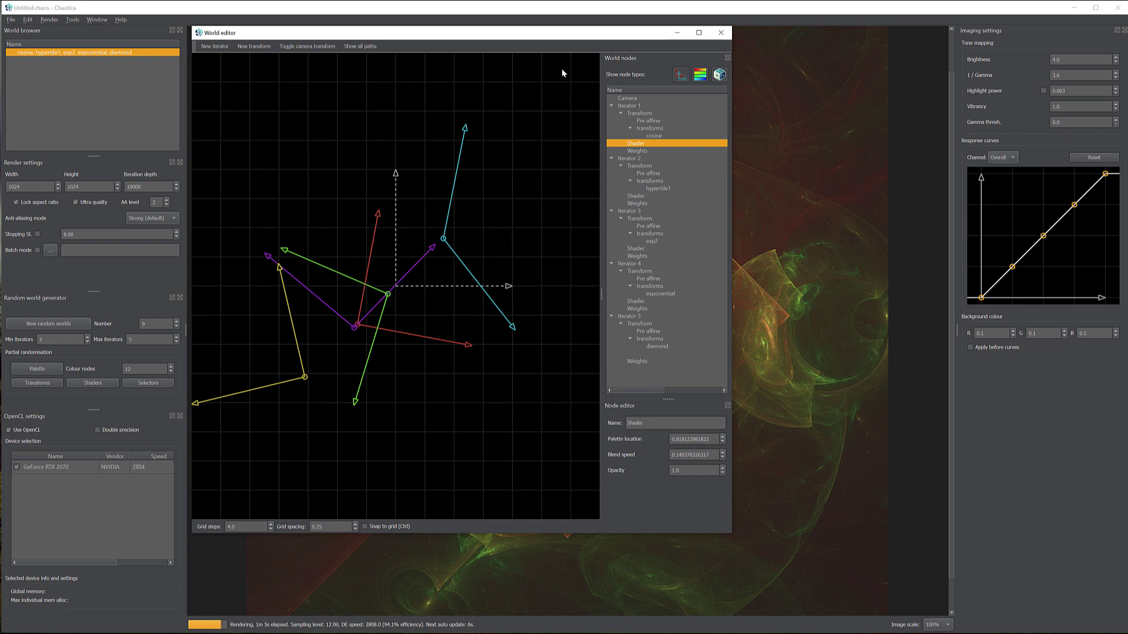
left_click_drag(567, 39, 432, 73)
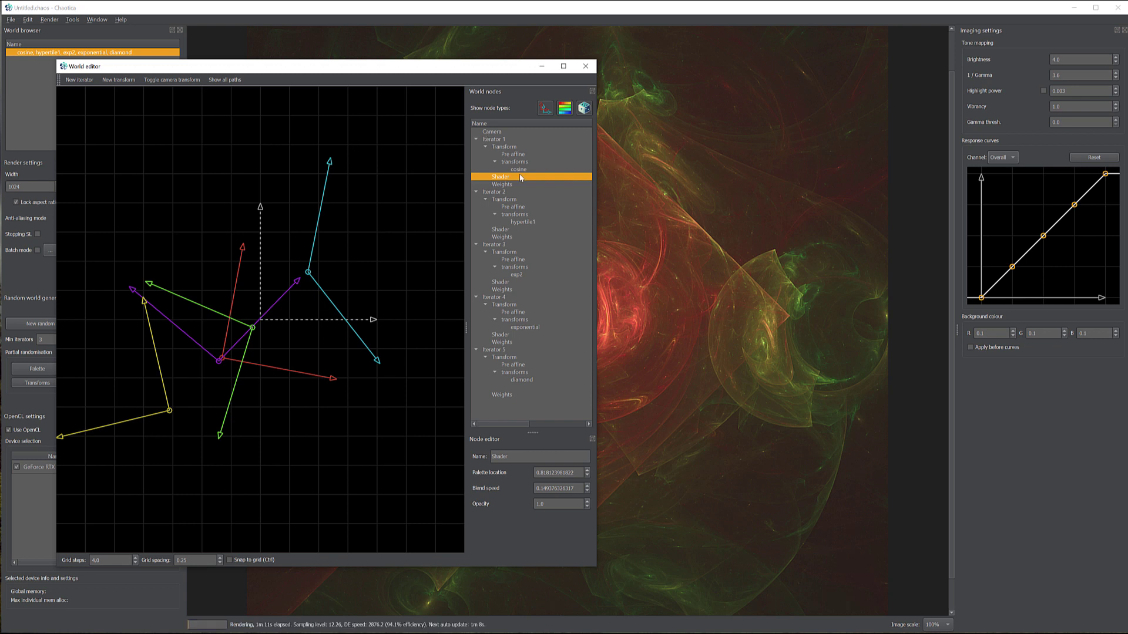
left_click_drag(491, 72, 610, 70)
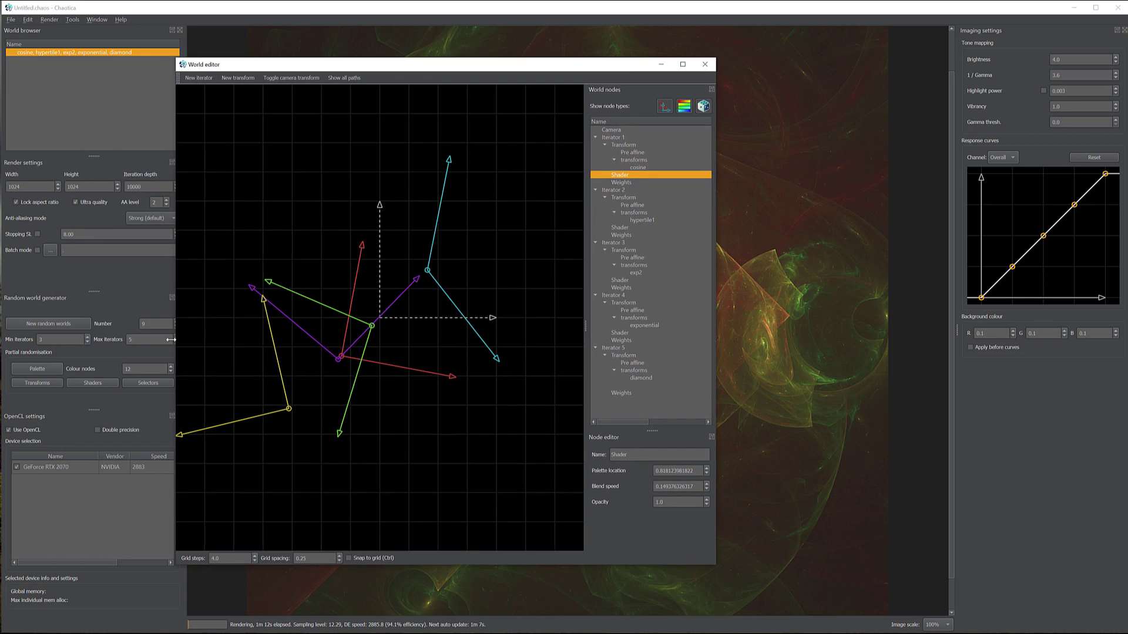
left_click_drag(477, 69, 400, 66)
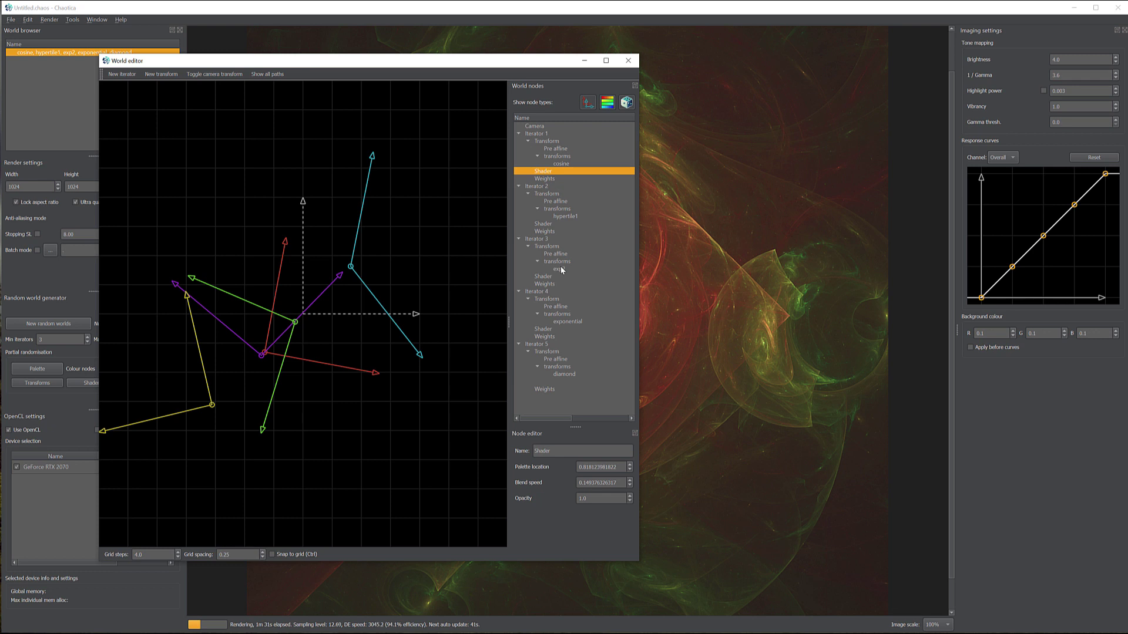
left_click_drag(543, 61, 431, 57)
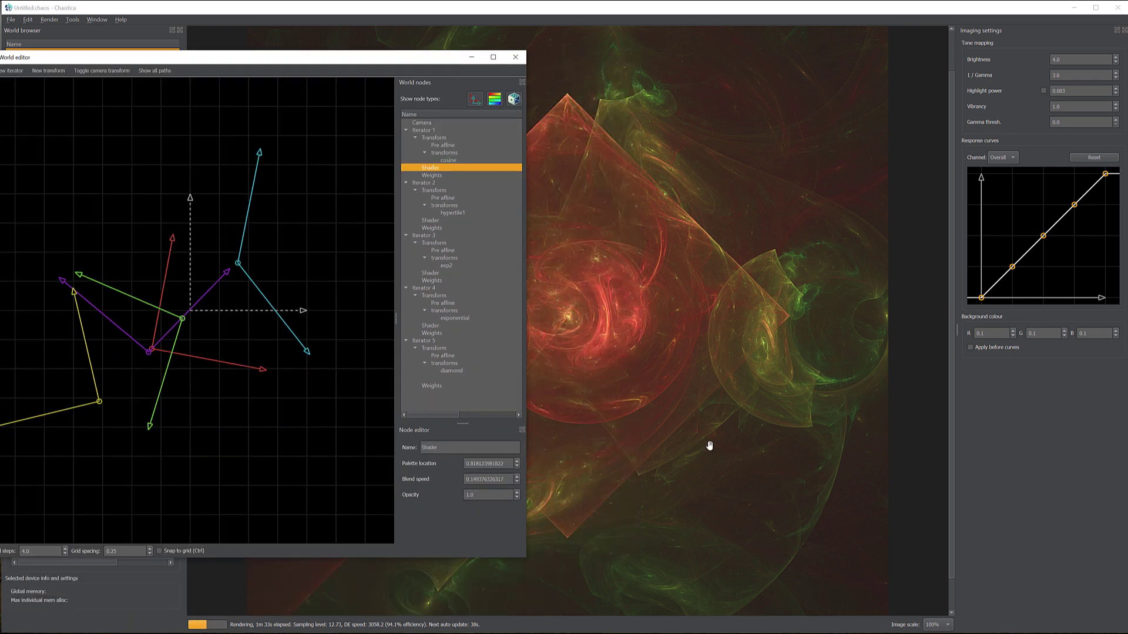
Replace Iterator 1's cosine transform with log
left_click(449, 160)
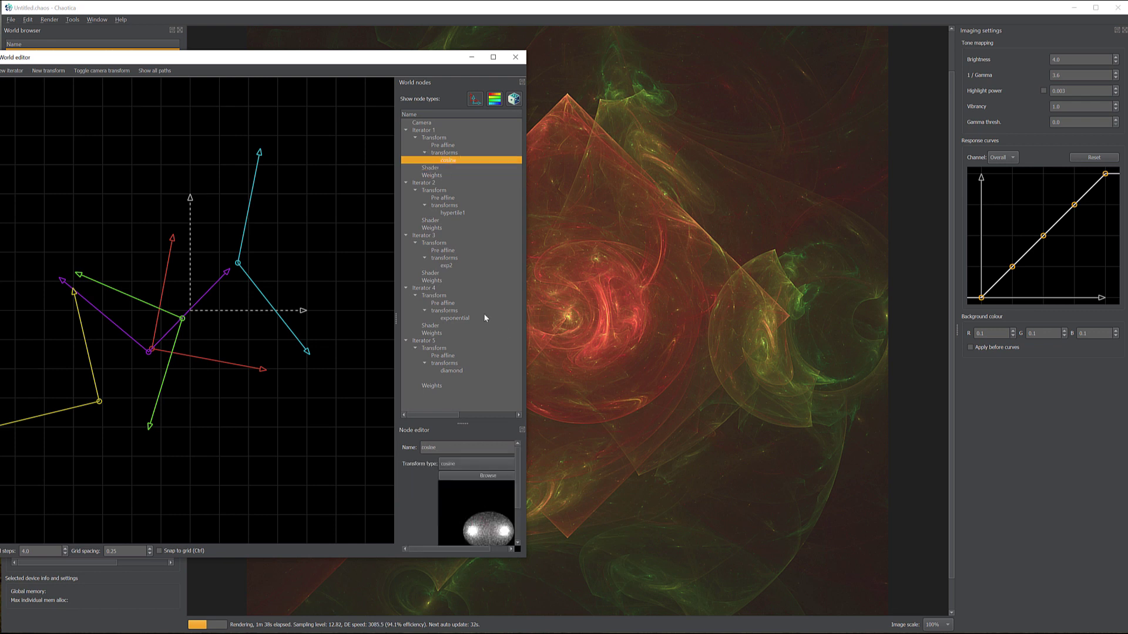
left_click(480, 475)
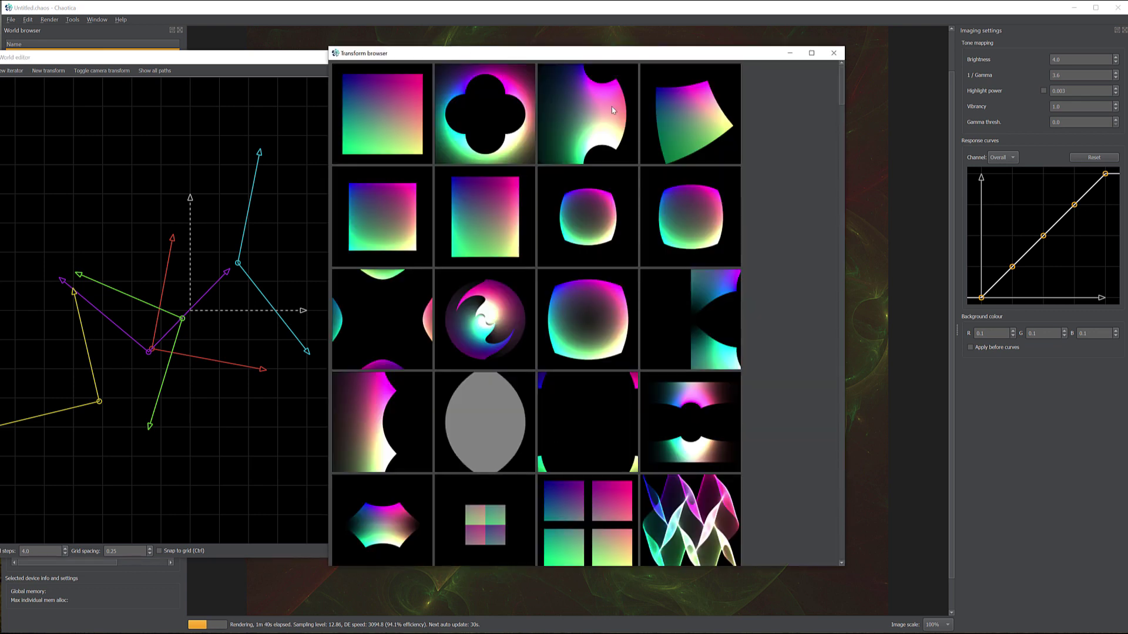
double_click(351, 403)
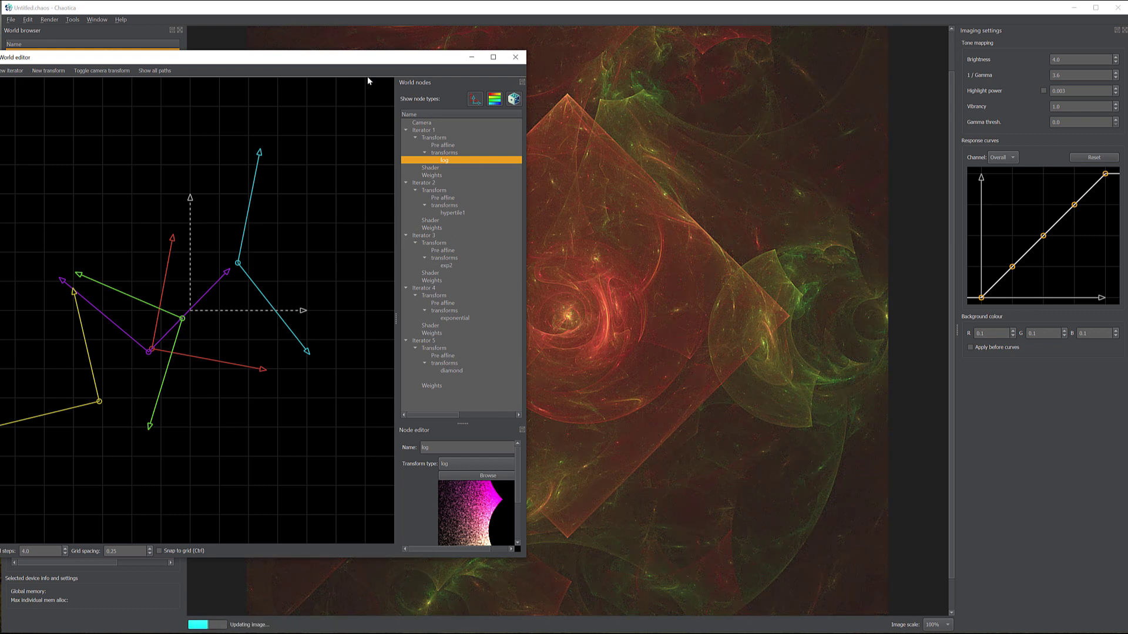
left_click_drag(362, 61, 534, 49)
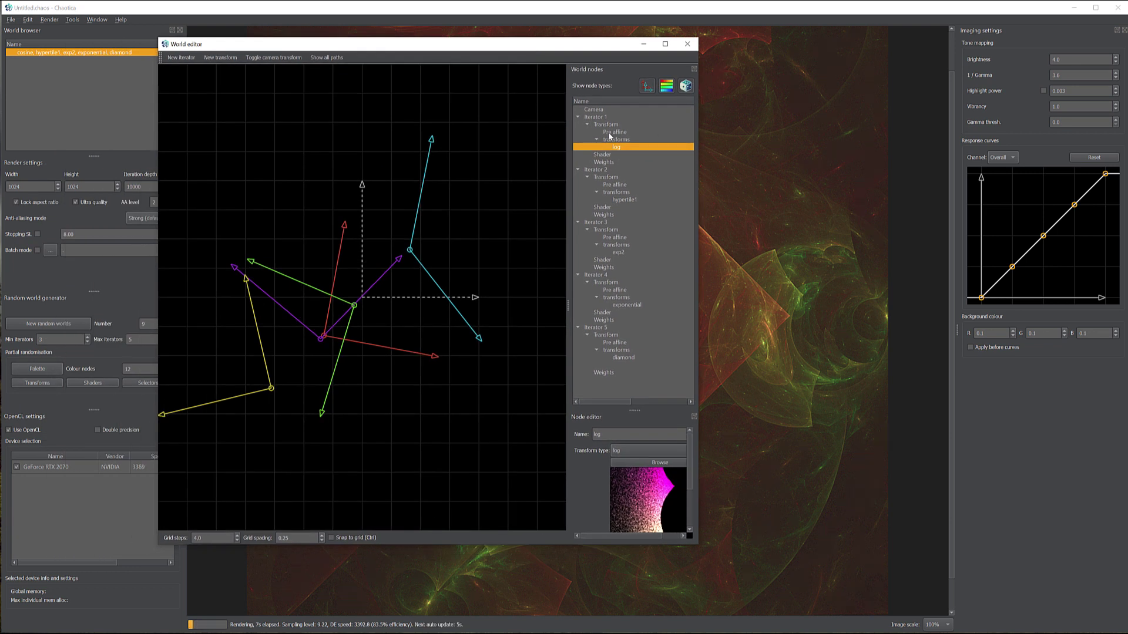
left_click_drag(643, 42, 539, 37)
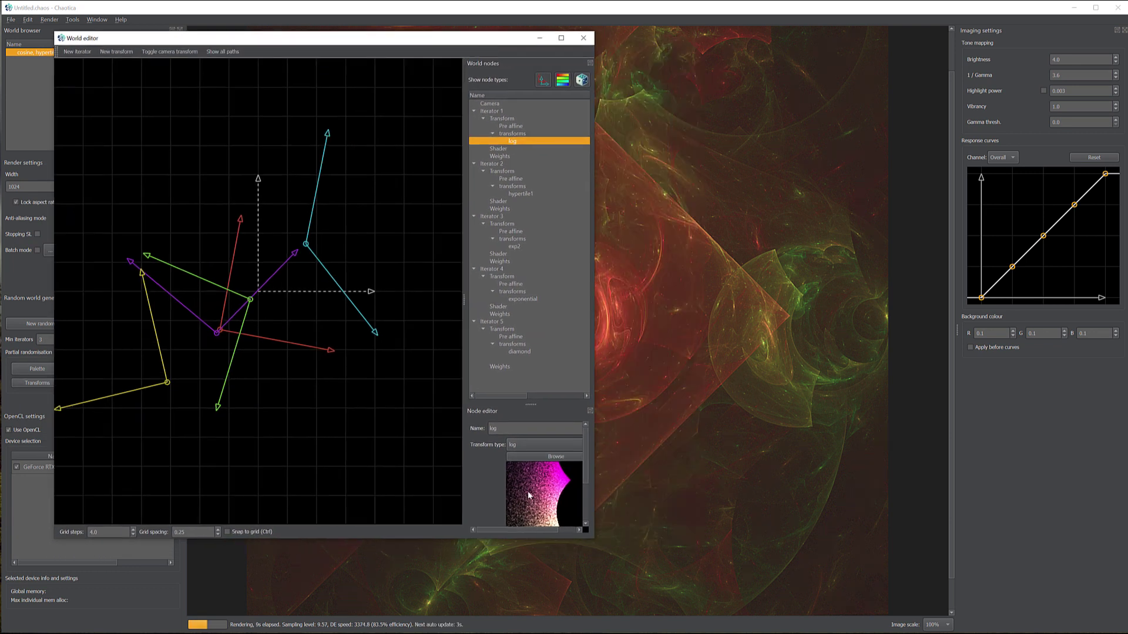
Replace Iterator 2's hypertile1 transform with bMod
left_click(517, 186)
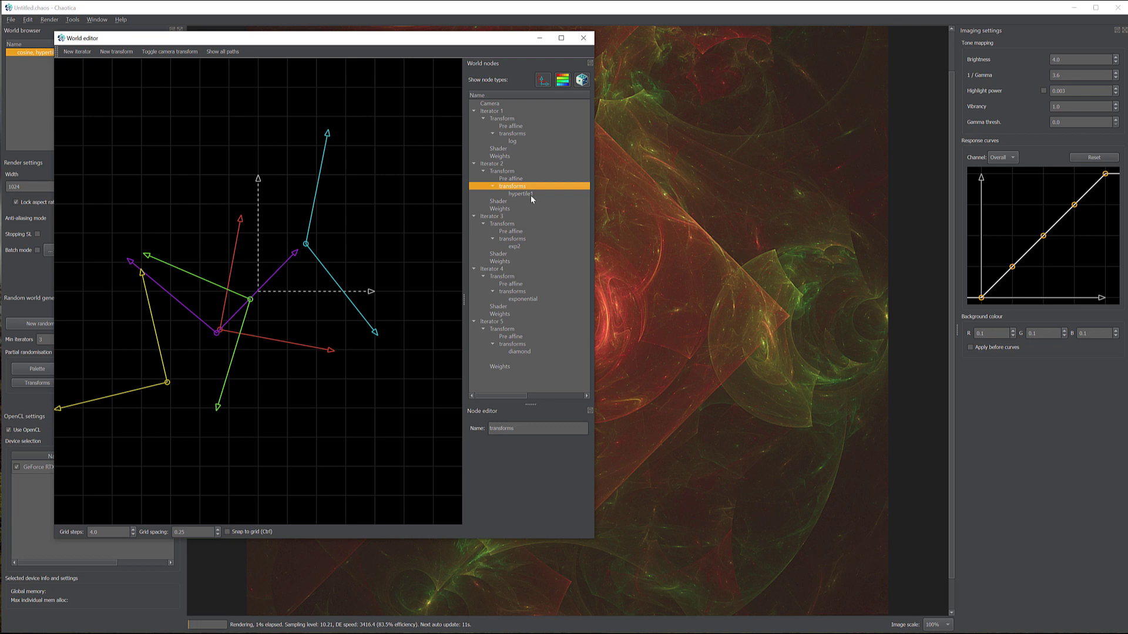
left_click(527, 193)
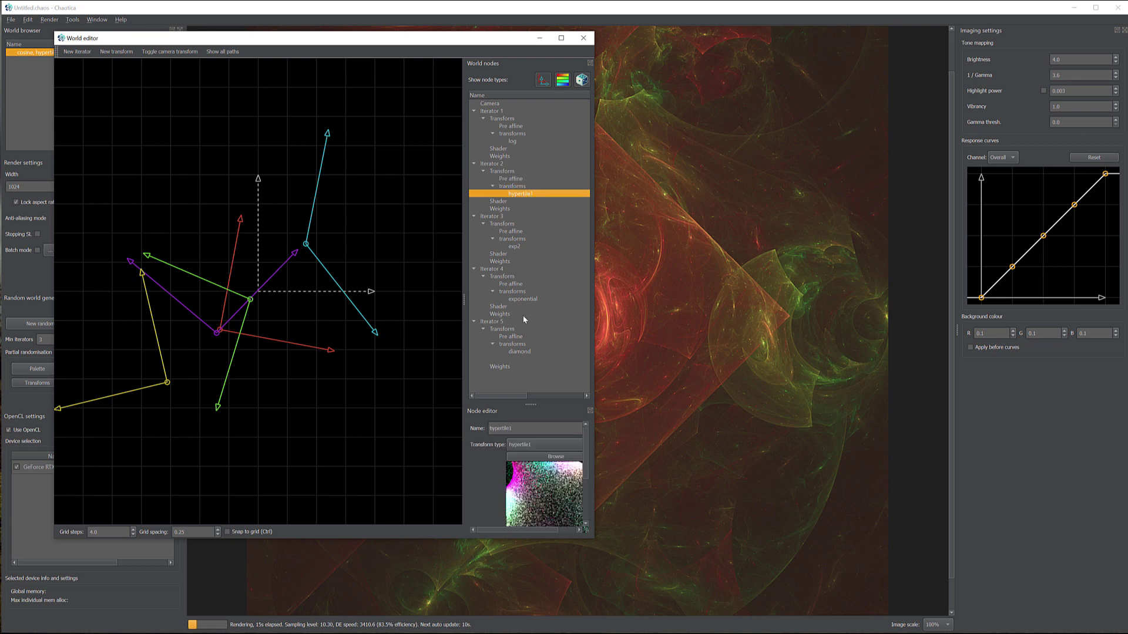
left_click(549, 458)
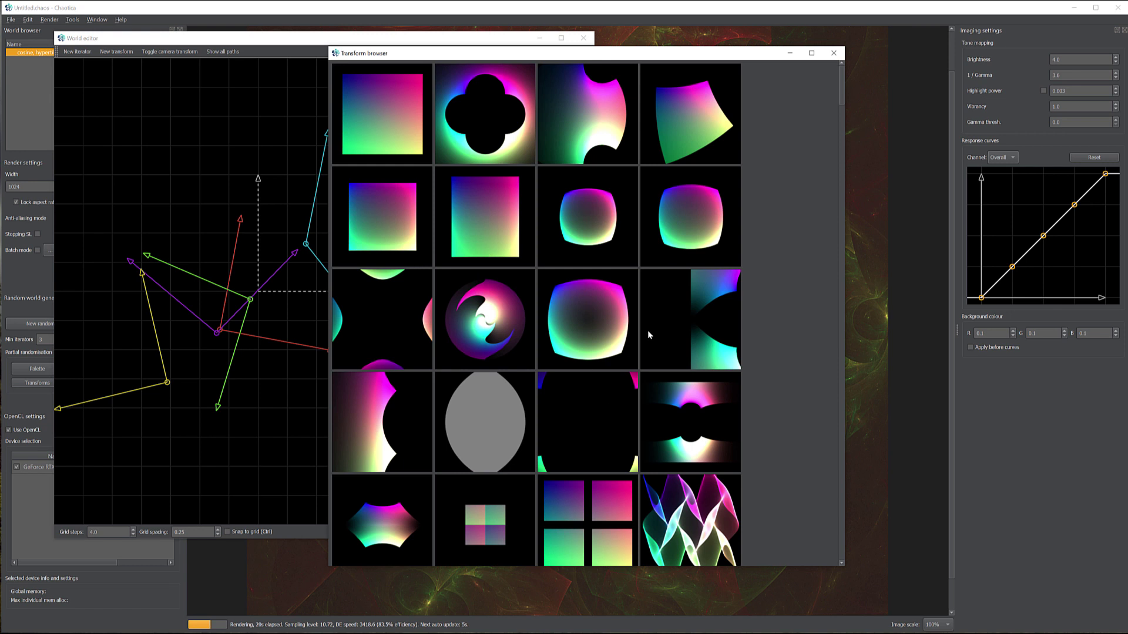
left_click_drag(840, 79, 792, 289)
double_click(685, 161)
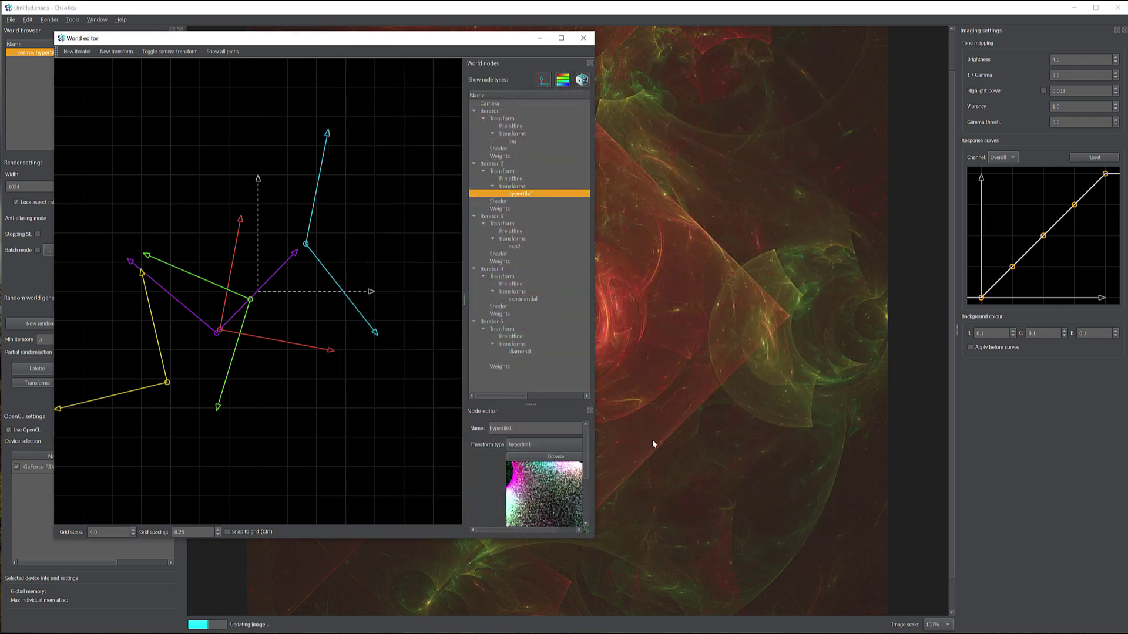
Swap Iterator 2's transform to ePush, then to depth_sine
mouse_move(476, 38)
left_mouse_down()
mouse_move(425, 203)
mouse_move(326, 415)
mouse_move(516, 60)
mouse_move(484, 38)
left_mouse_up()
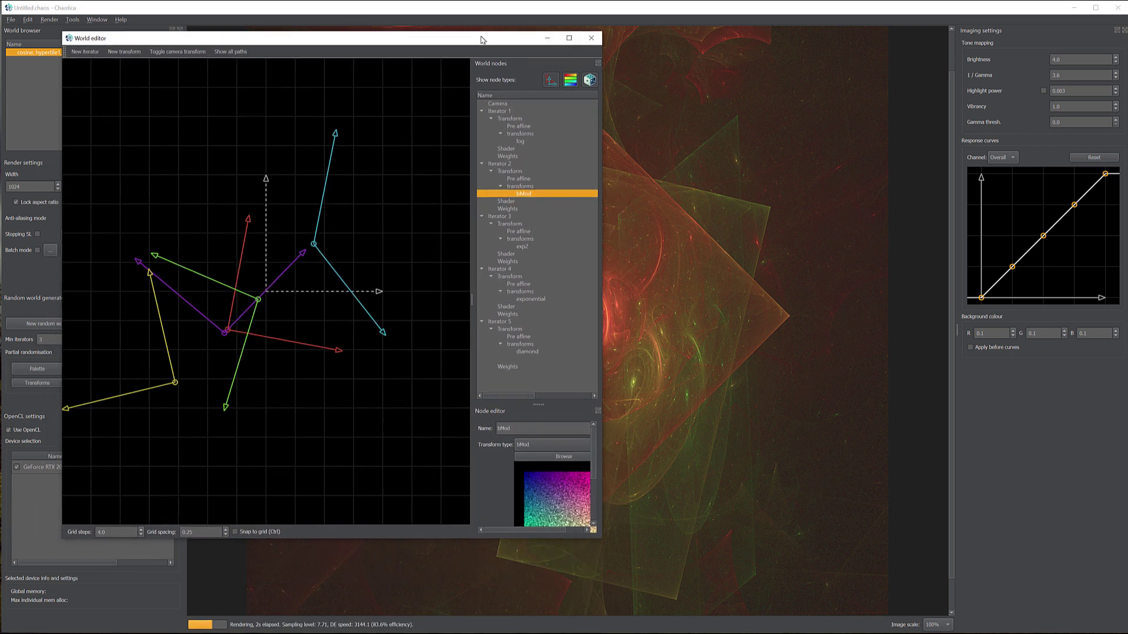
left_click(546, 456)
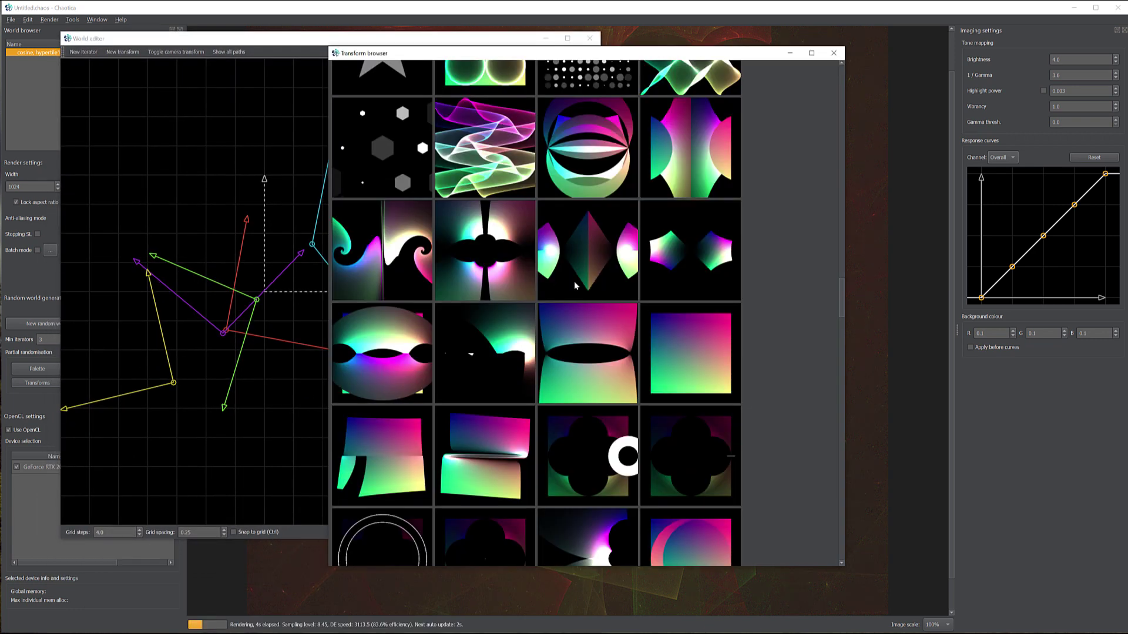
double_click(674, 280)
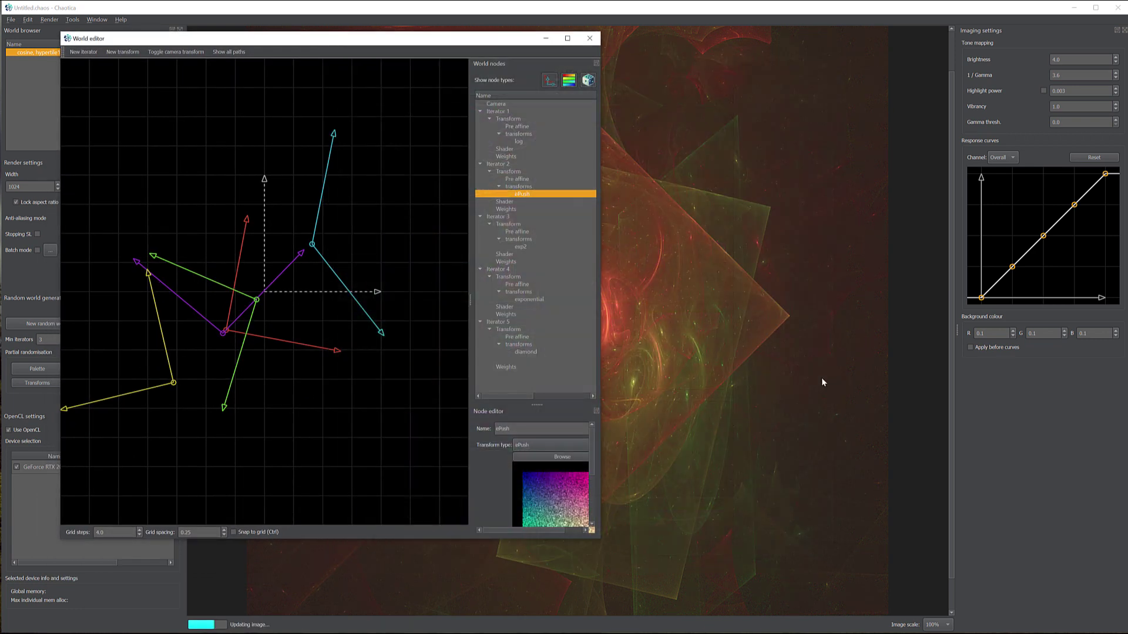
left_click(552, 457)
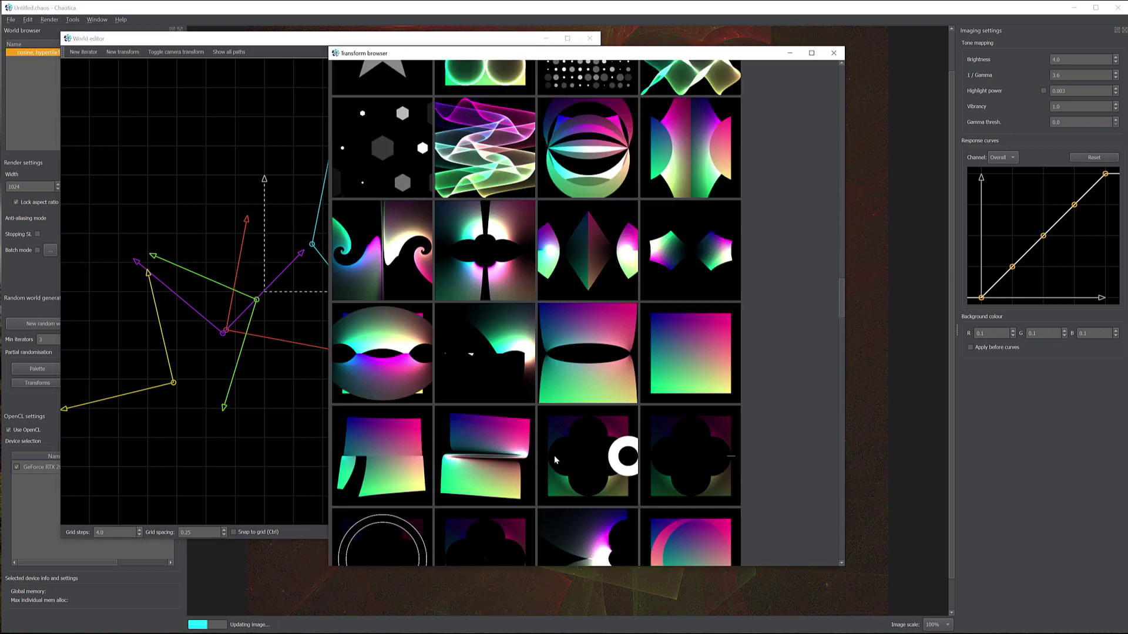
left_click_drag(843, 301, 809, 413)
double_click(603, 298)
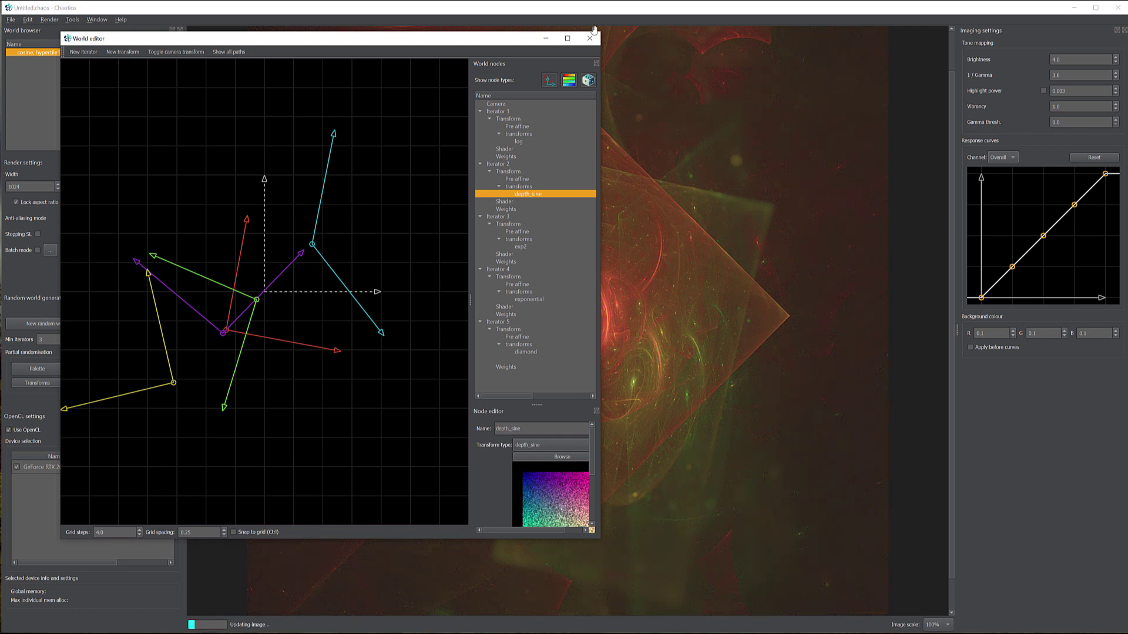
mouse_move(455, 45)
left_mouse_down()
mouse_move(473, 323)
mouse_move(667, 548)
mouse_move(525, 197)
mouse_move(513, 113)
mouse_move(461, 410)
mouse_move(470, 116)
mouse_move(459, 51)
left_mouse_up()
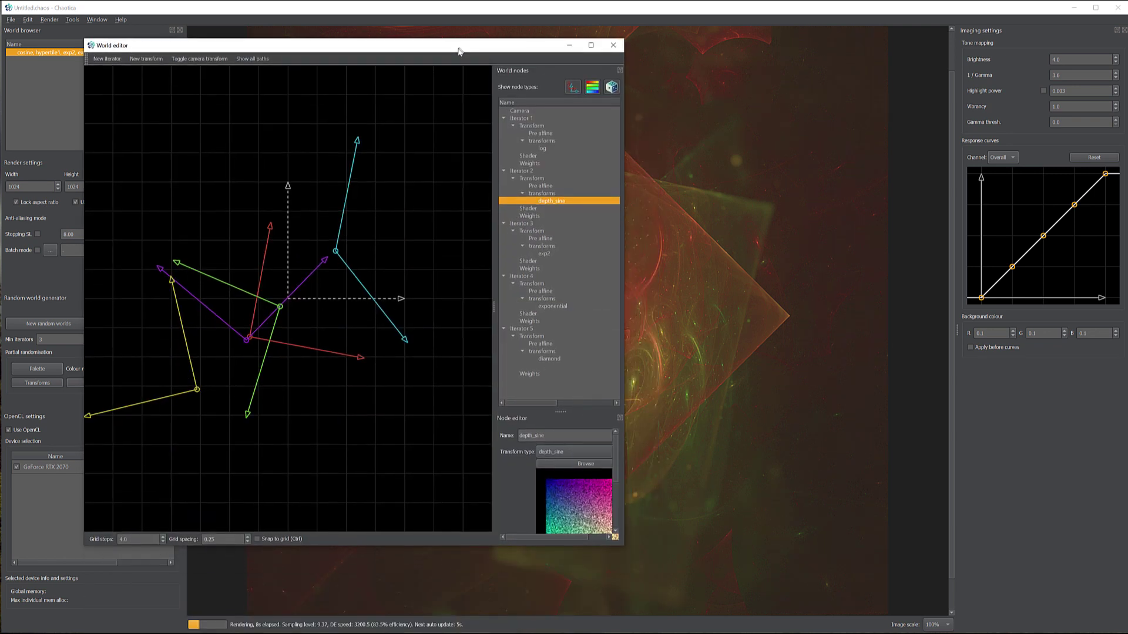
left_click(547, 252)
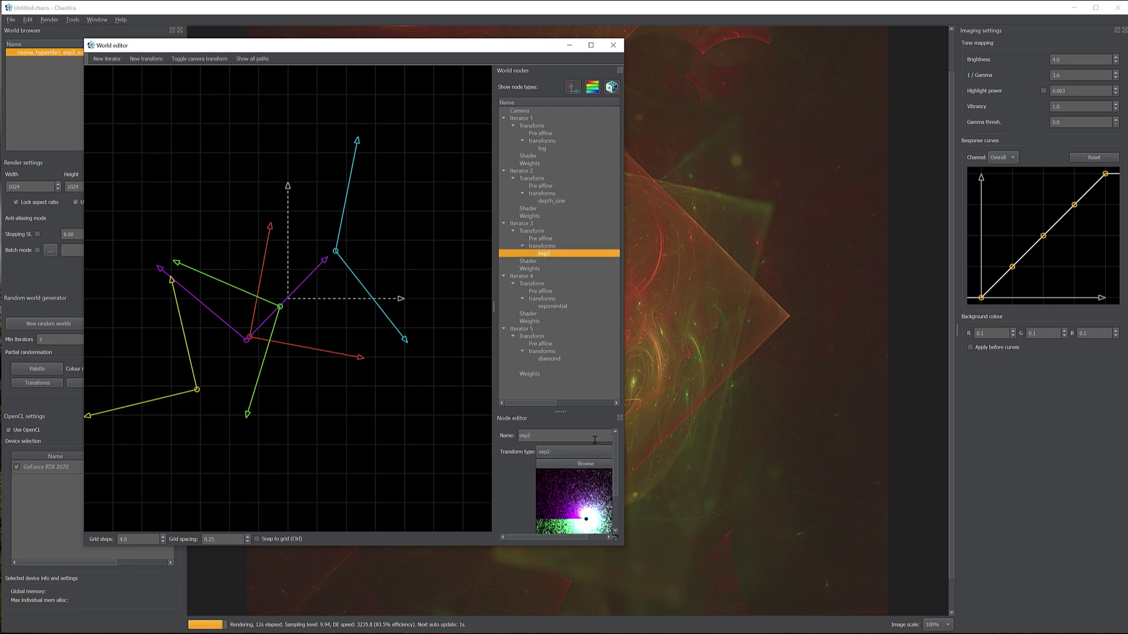
left_click(591, 458)
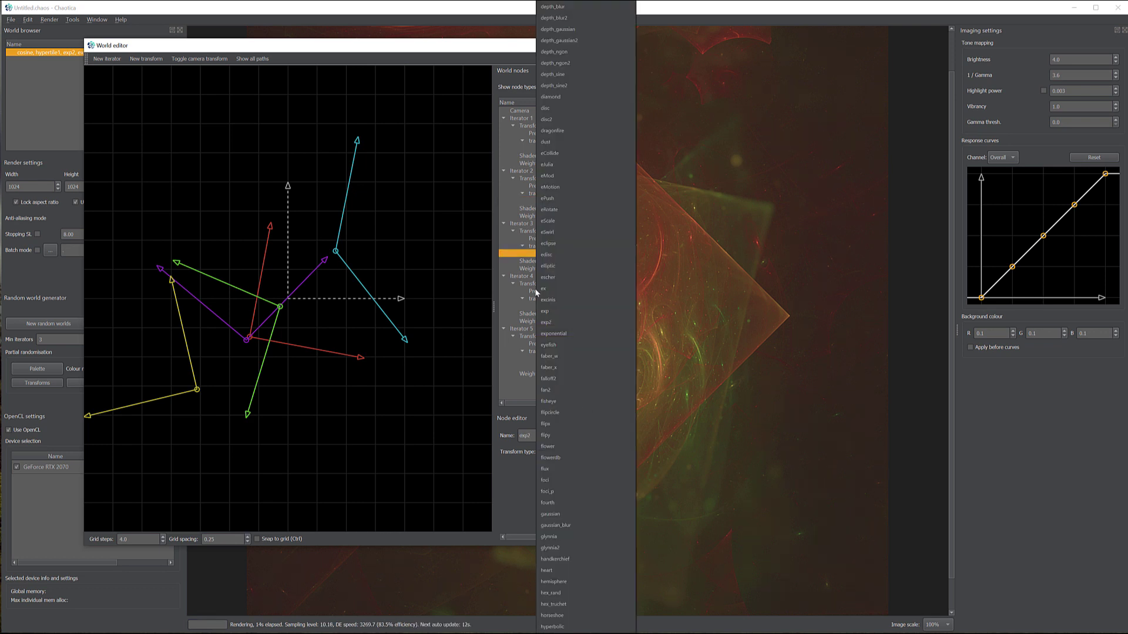
left_click(774, 346)
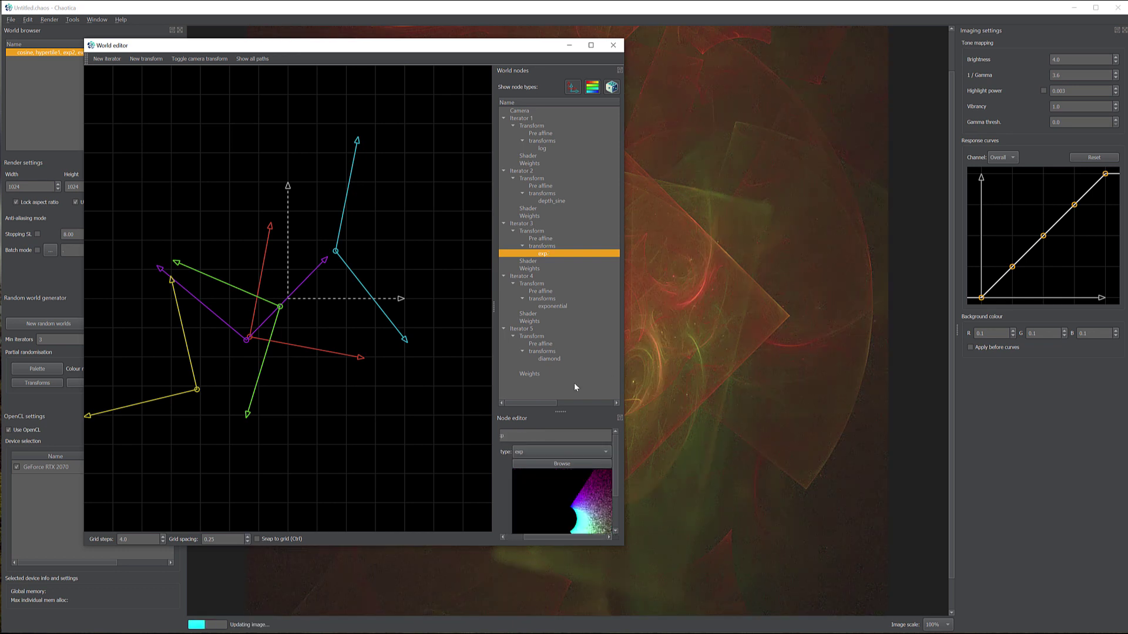
left_click(562, 451)
left_click(493, 478)
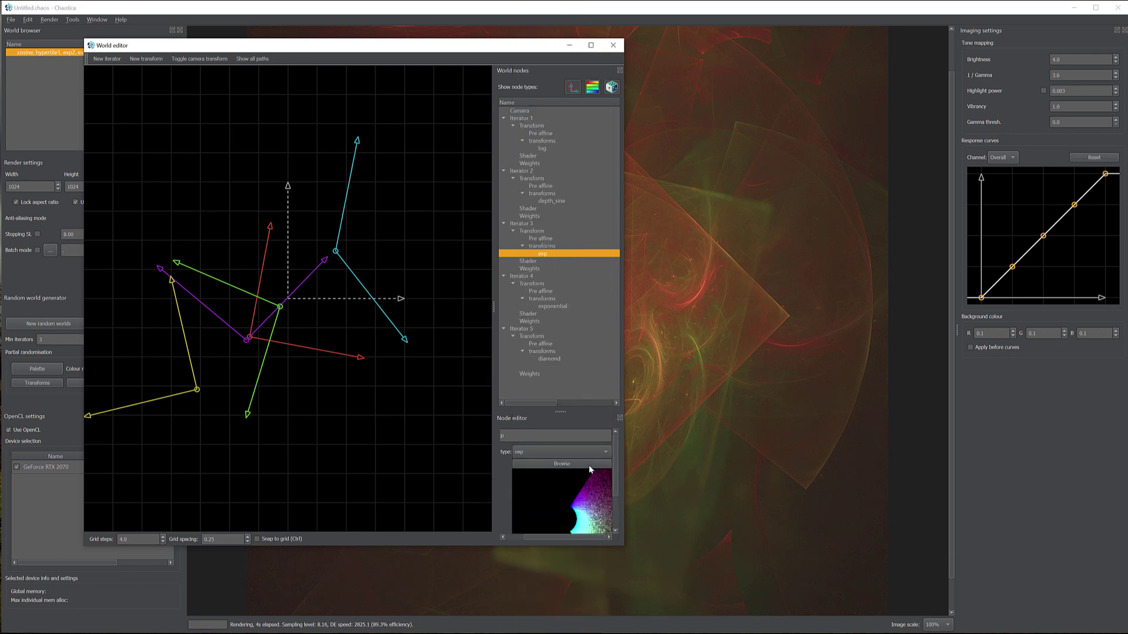
left_click(587, 467)
double_click(593, 288)
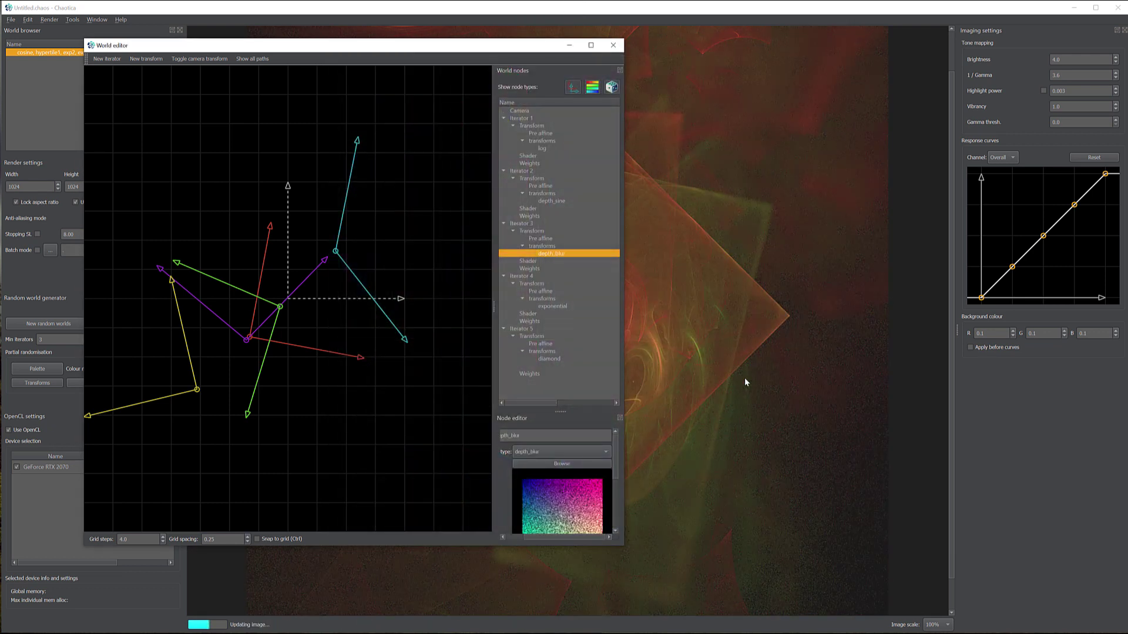
left_click(614, 47)
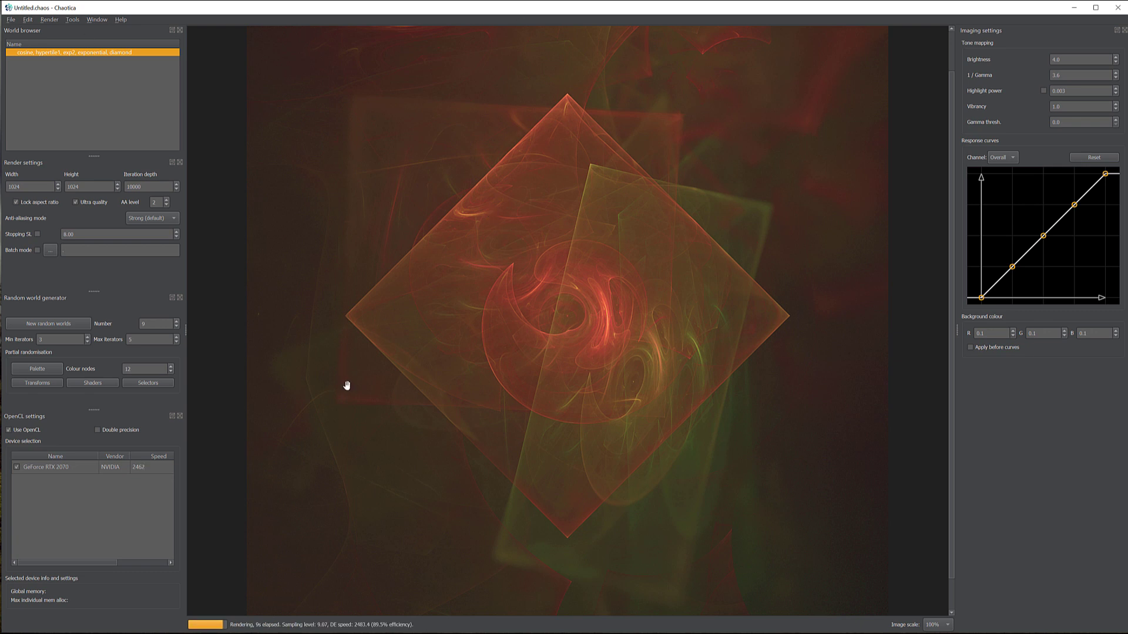
left_click(44, 381)
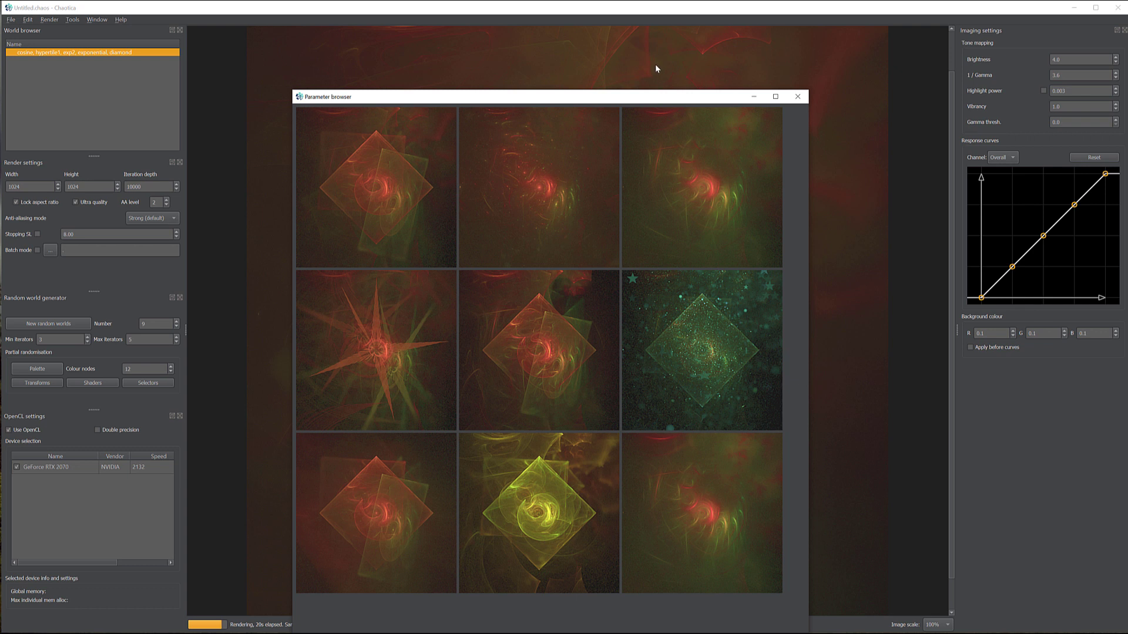
left_click_drag(657, 97, 388, 77)
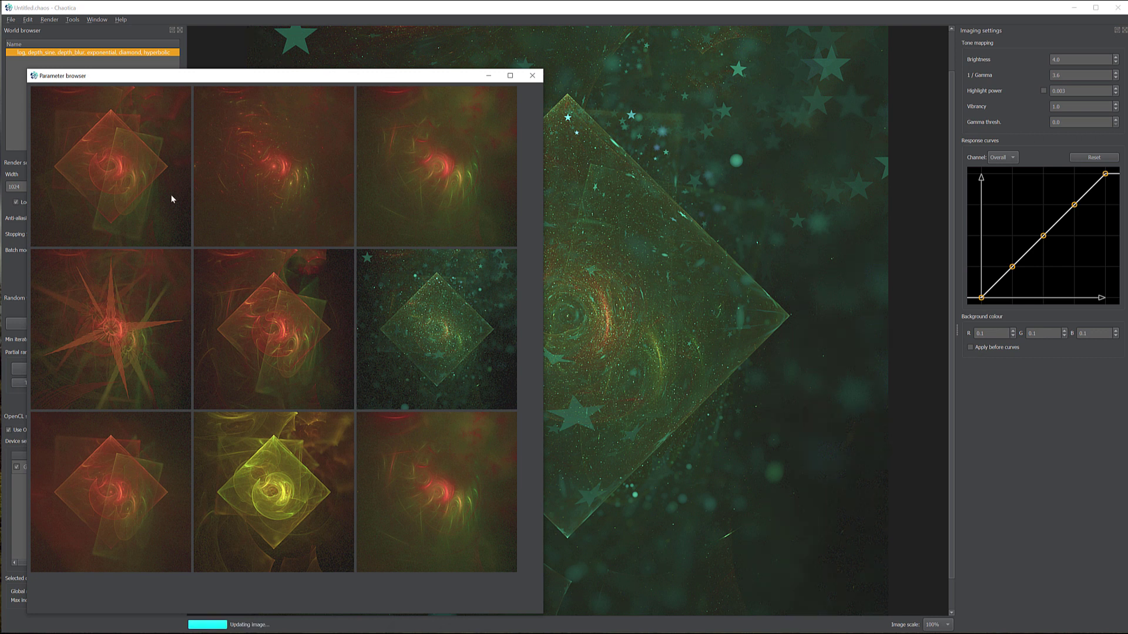
left_click(125, 166)
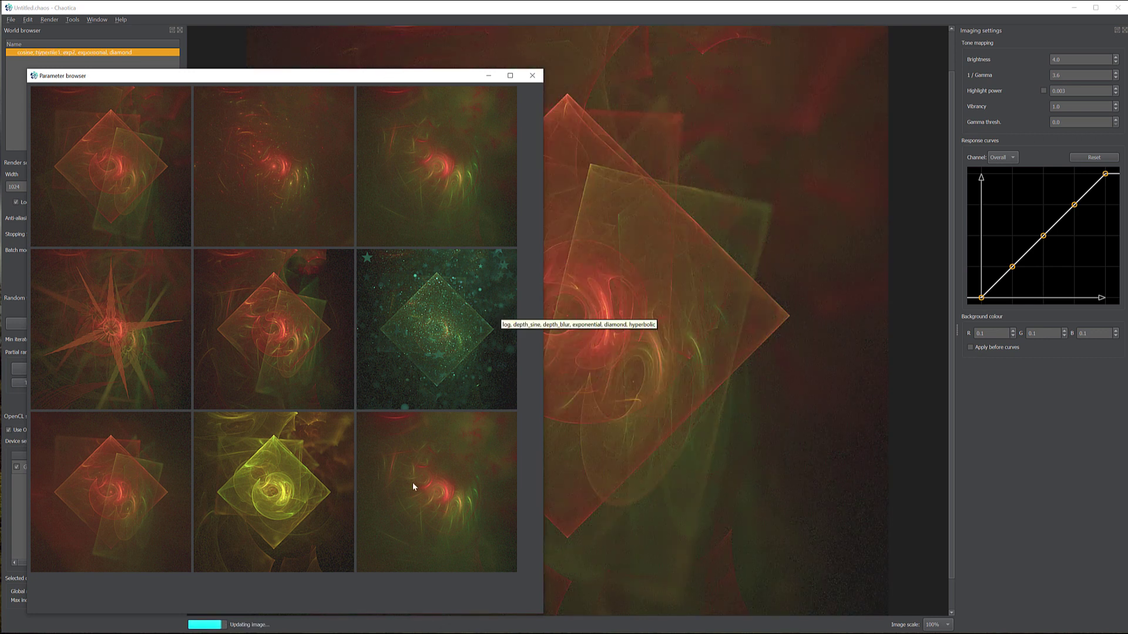
left_click(308, 221)
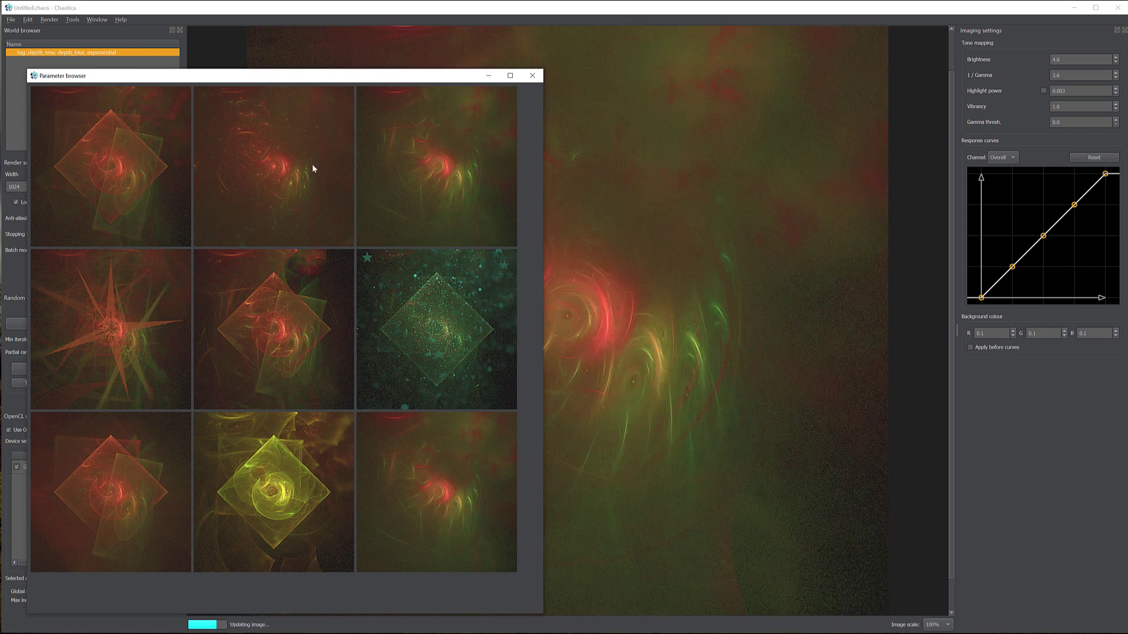
left_click(100, 161)
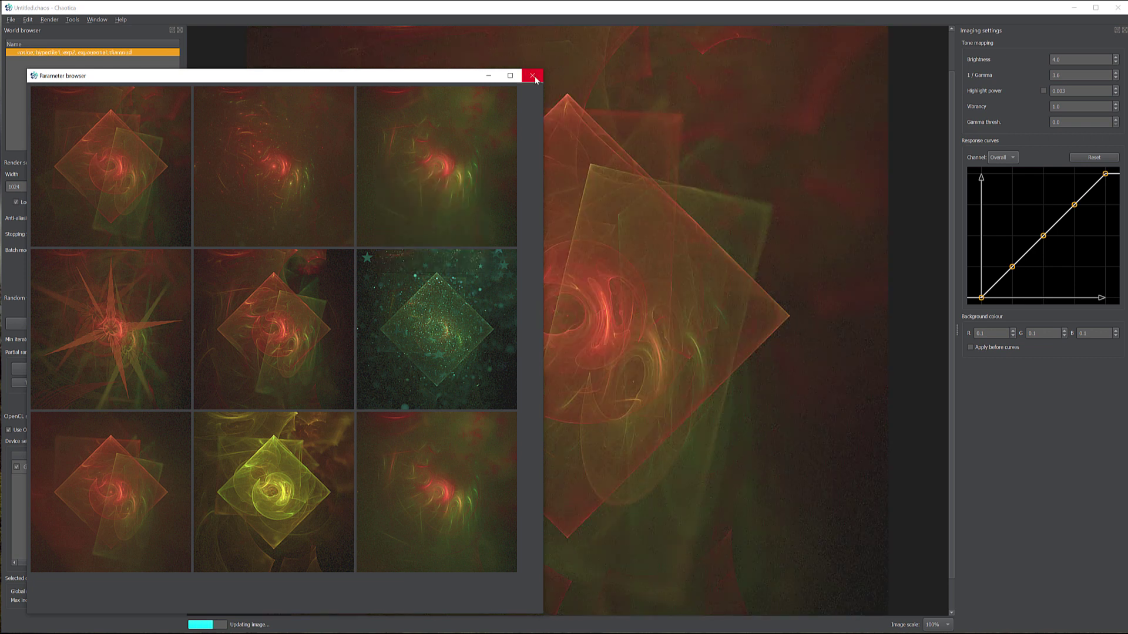
left_click(532, 75)
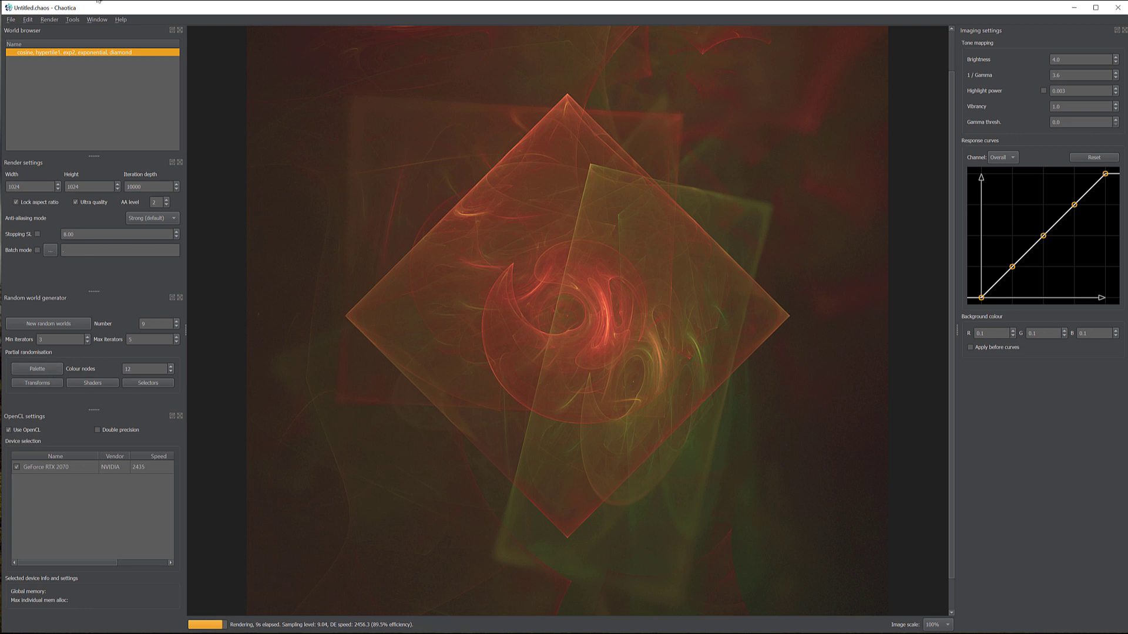
In the Palette editor, shift the hue curve's tallest peak and raise value points to brighten the yellow and red bands
left_click(97, 19)
left_click(113, 55)
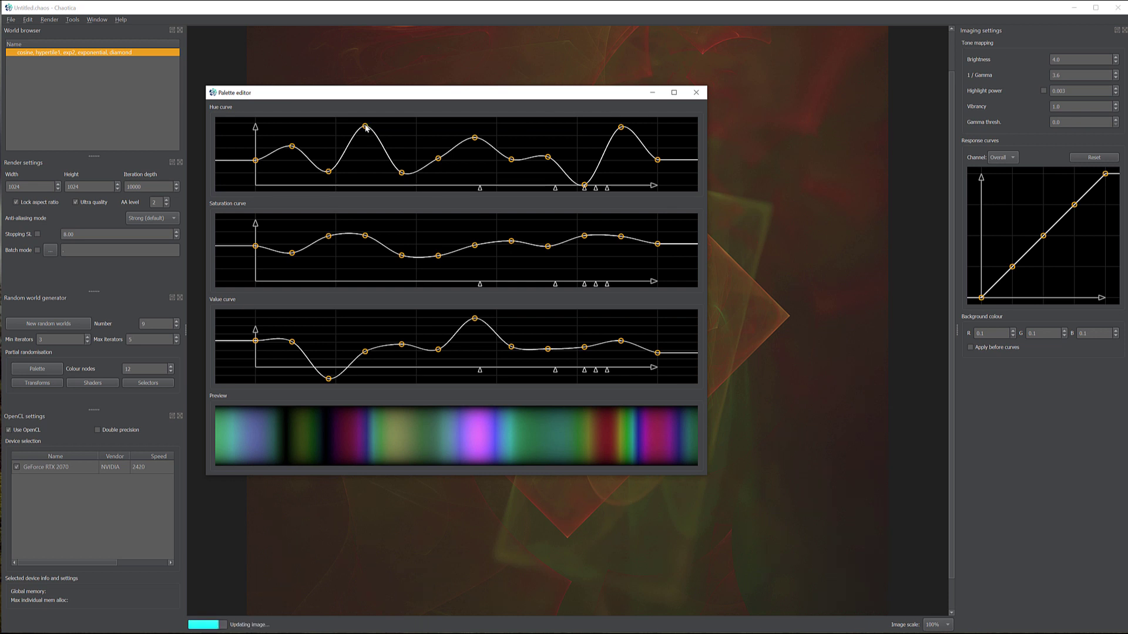
mouse_move(366, 127)
left_mouse_down()
mouse_move(368, 180)
mouse_move(359, 125)
left_mouse_up()
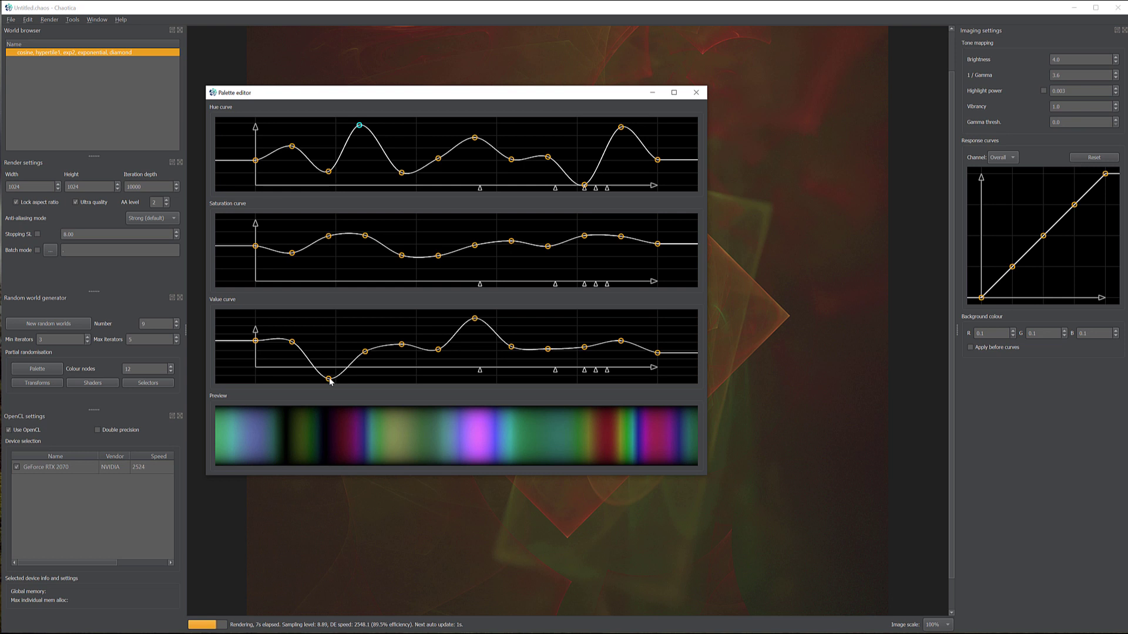
left_click_drag(329, 379, 330, 354)
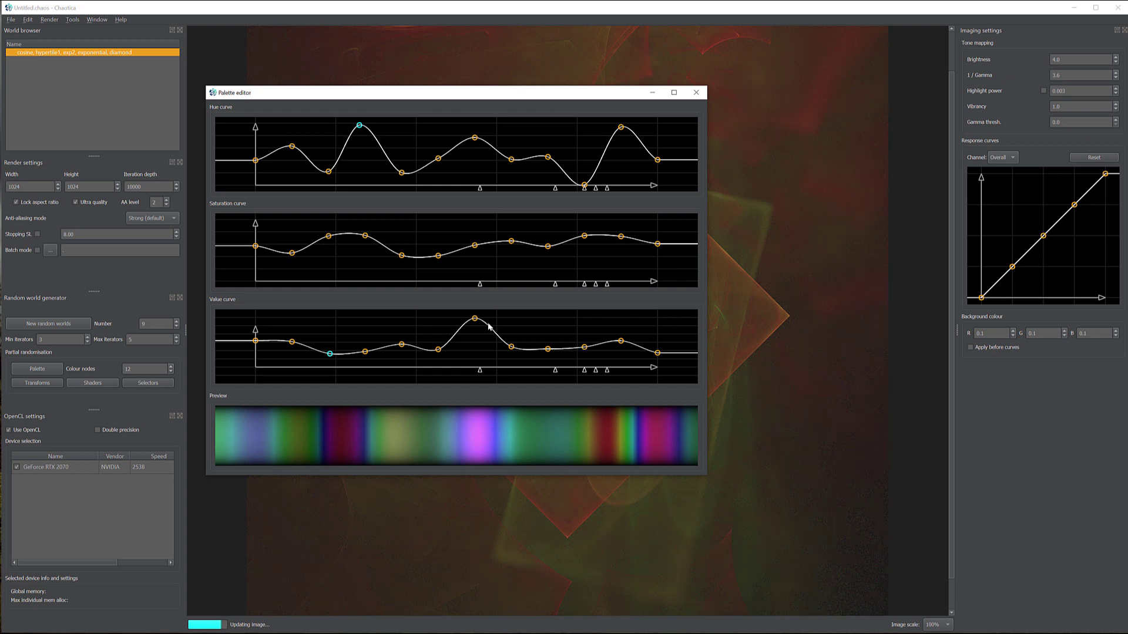
mouse_move(475, 318)
left_mouse_down()
mouse_move(477, 360)
mouse_move(476, 319)
left_mouse_up()
left_click_drag(403, 348, 401, 328)
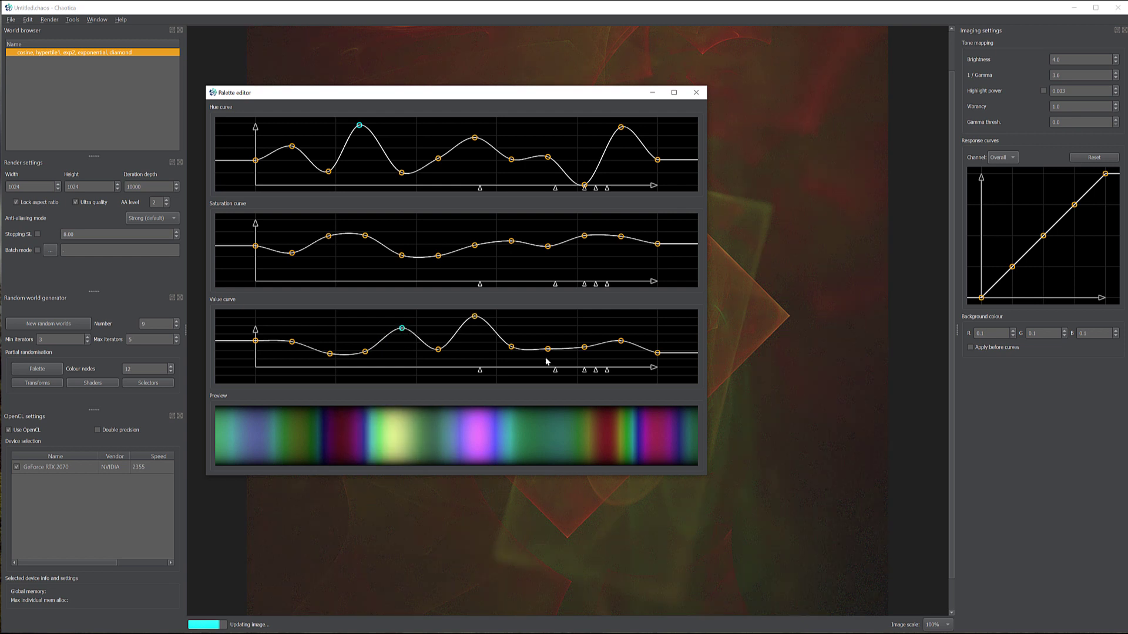
left_click_drag(585, 348, 581, 325)
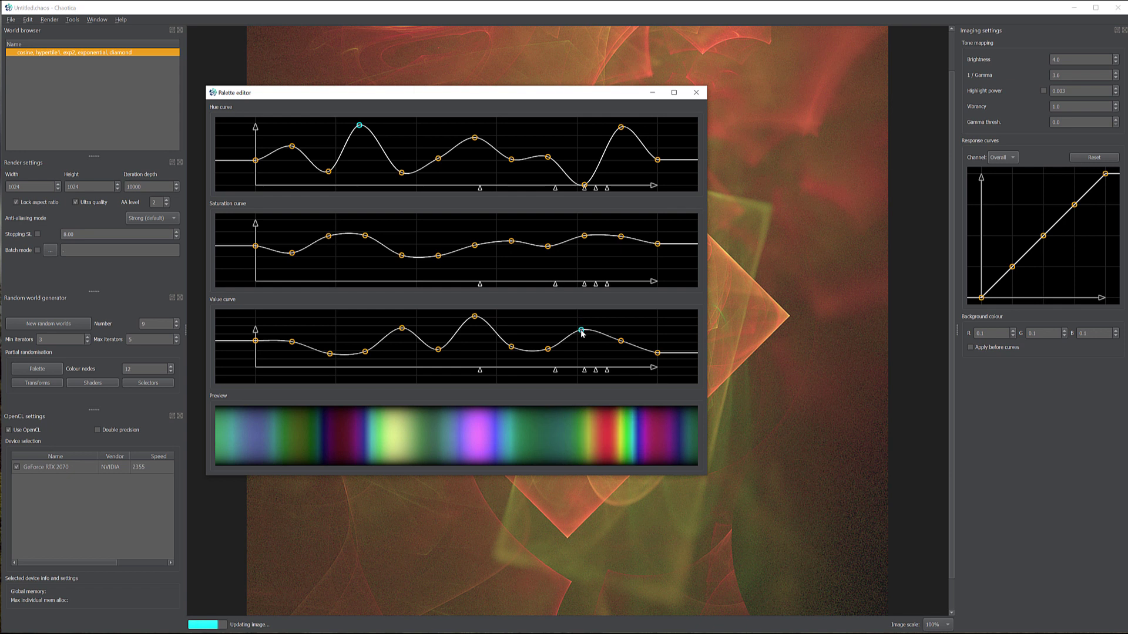
Fine-tune the remaining value curve points for an orange-red glow, then close the Palette editor
left_click_drag(536, 93, 452, 134)
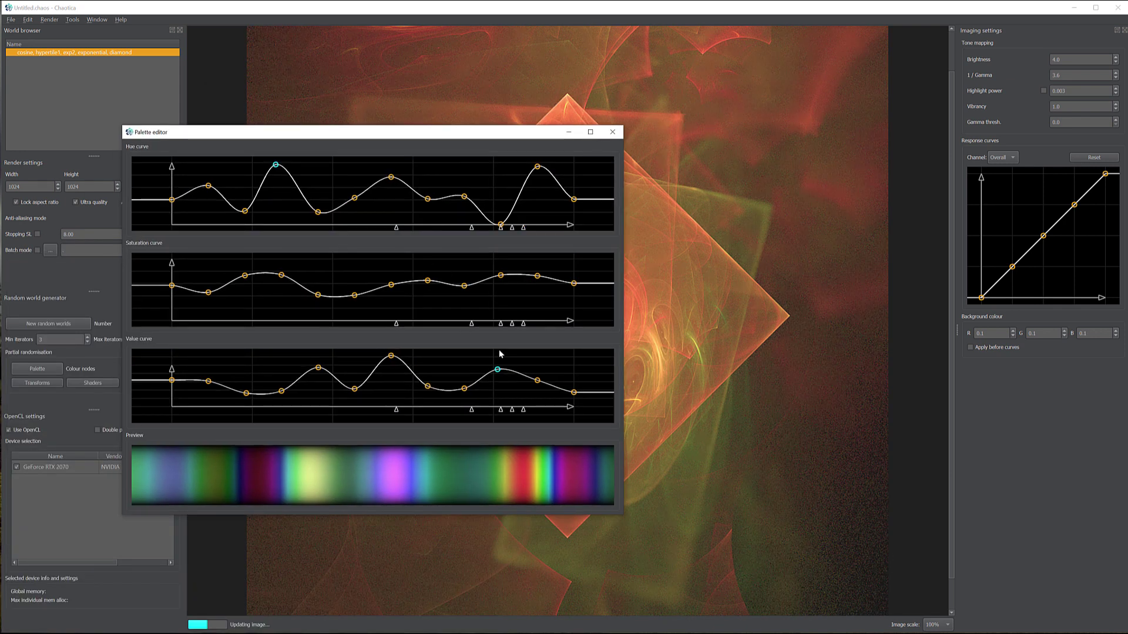
left_click_drag(498, 370, 503, 422)
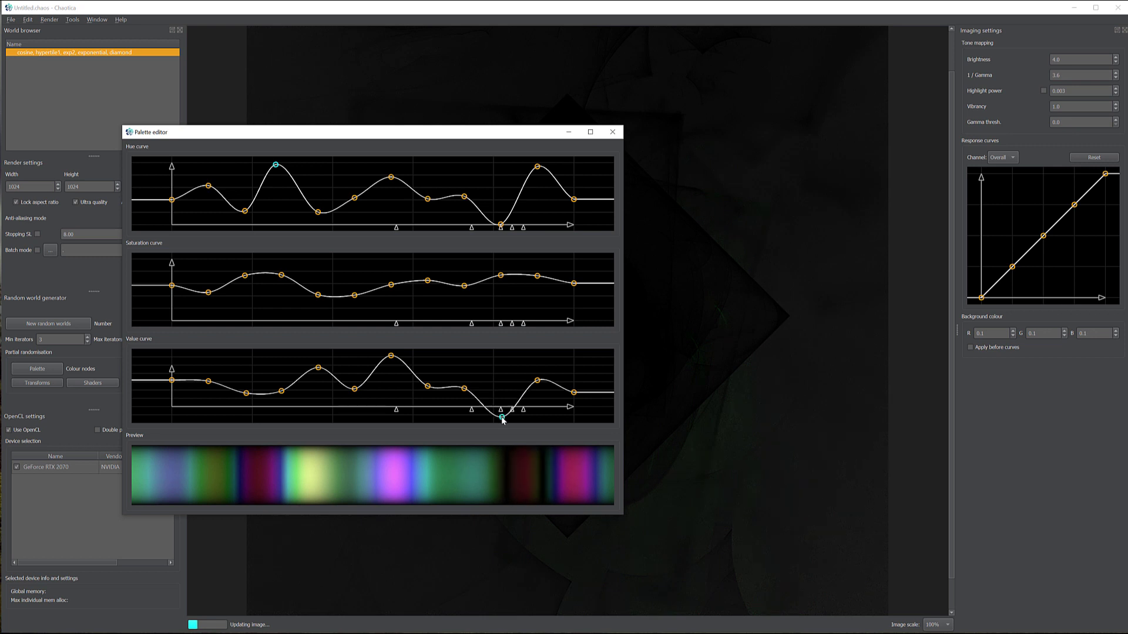
left_click_drag(478, 136, 503, 126)
left_click_drag(526, 411, 517, 368)
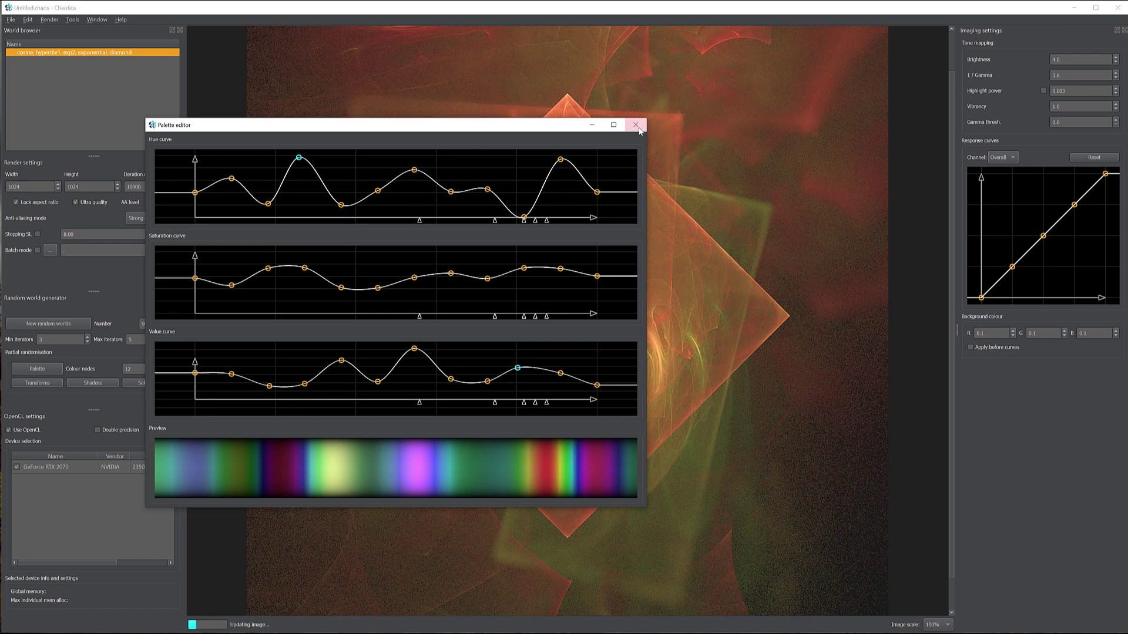
left_click(635, 124)
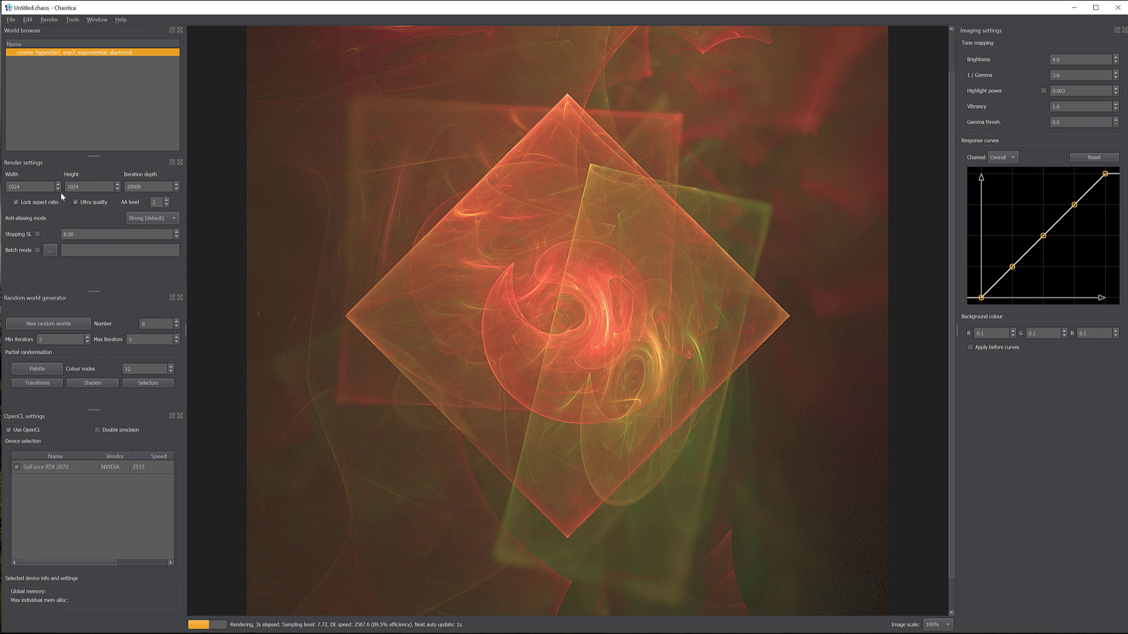
Apply the bottom-left green-and-red palette variation from the Partial randomisation browser
left_click(37, 369)
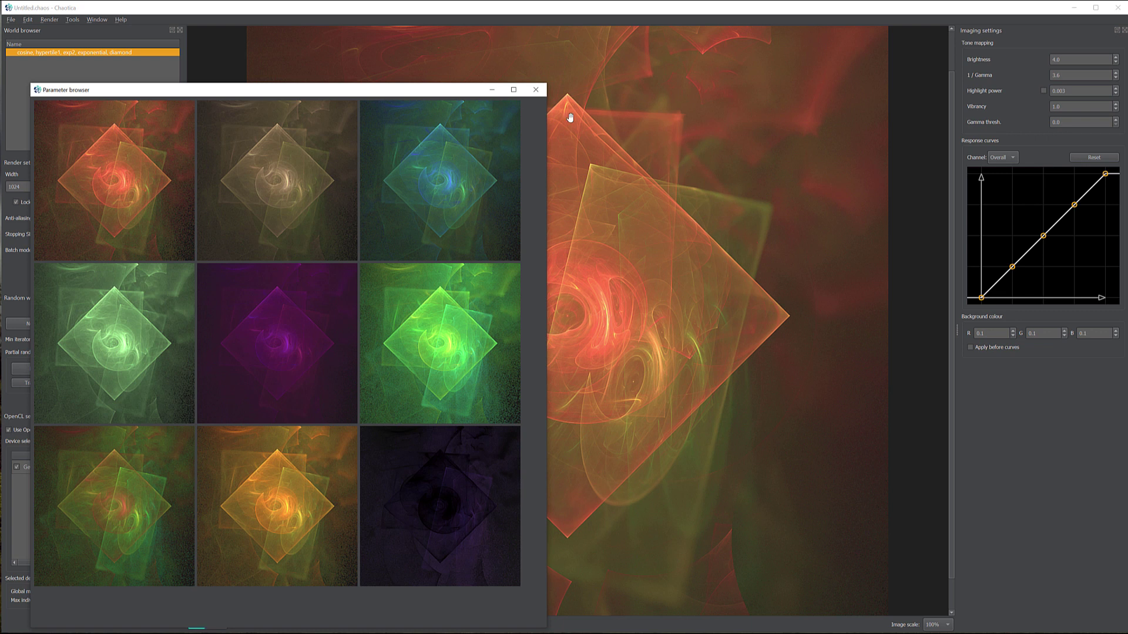
left_click(113, 526)
left_click(535, 89)
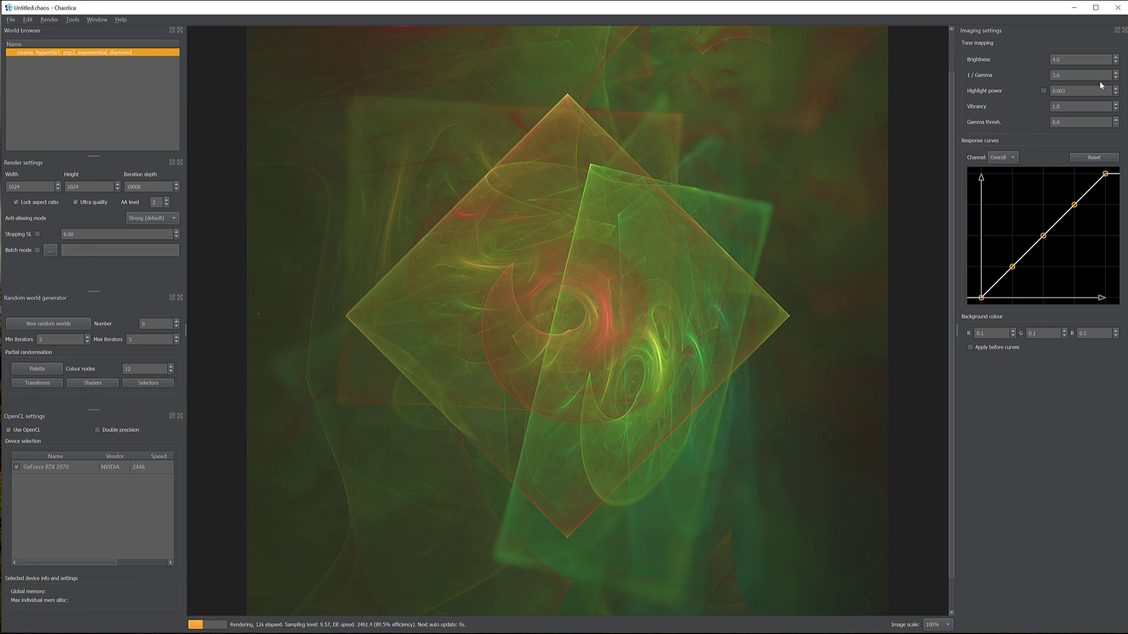
Lower brightness to 3.0, set vibrancy to 1, and select the Blue response curve channel
left_click(1115, 62)
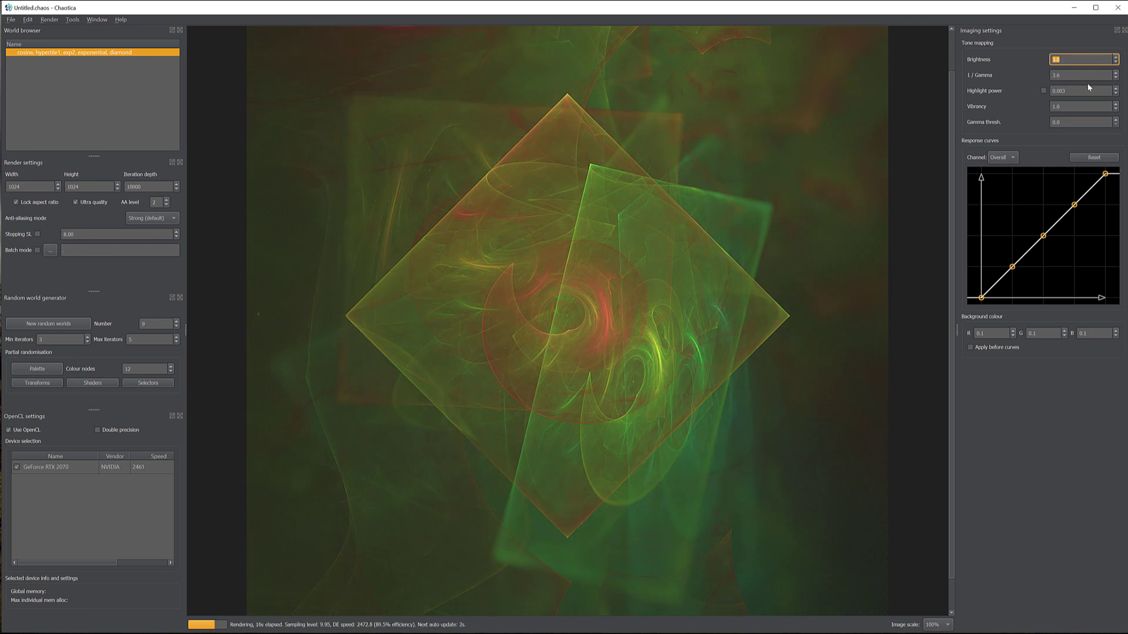
left_click(1115, 104)
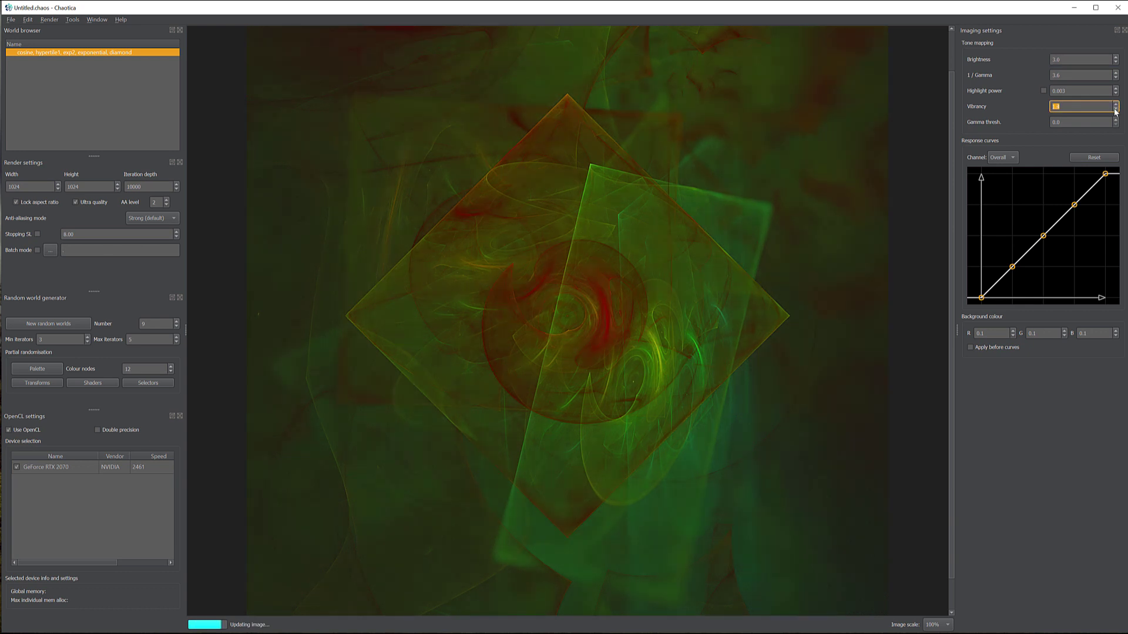
left_click(1115, 109)
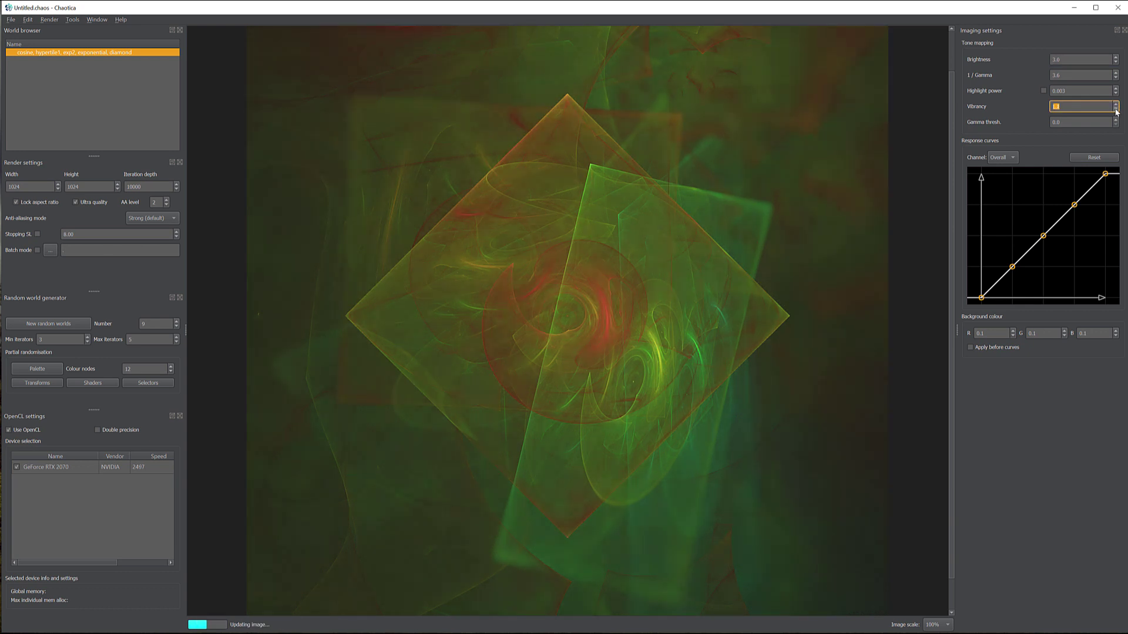
type("1")
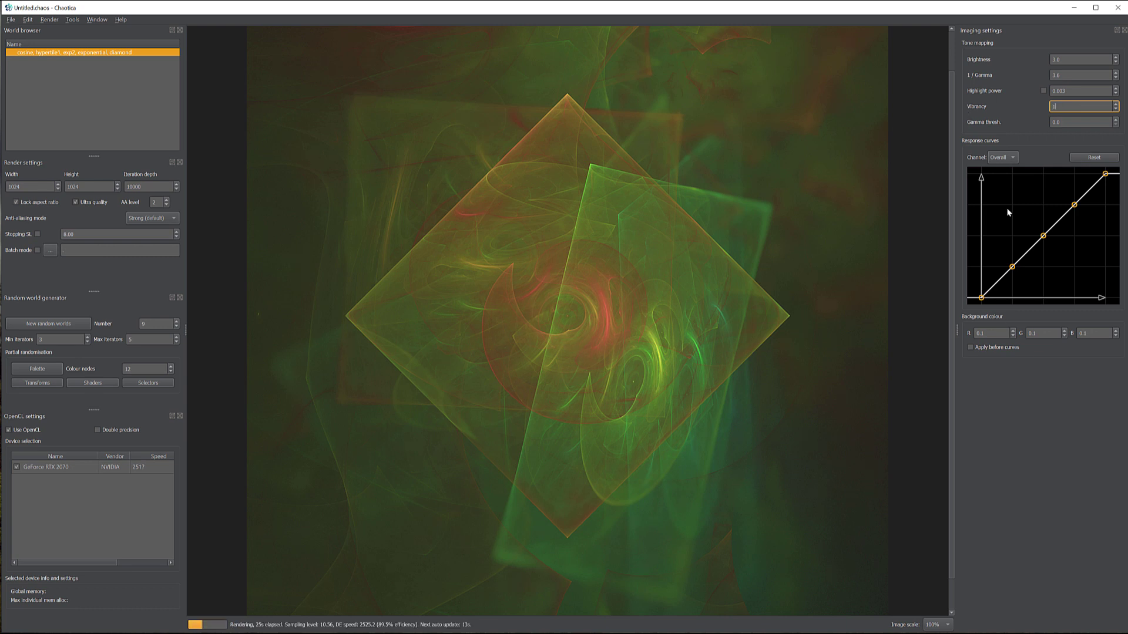
left_click(1010, 158)
left_click(1011, 192)
Lift the blue curve's shadow end and shift its midpoint, then drag the red curve's dark end right
left_click_drag(981, 298, 977, 278)
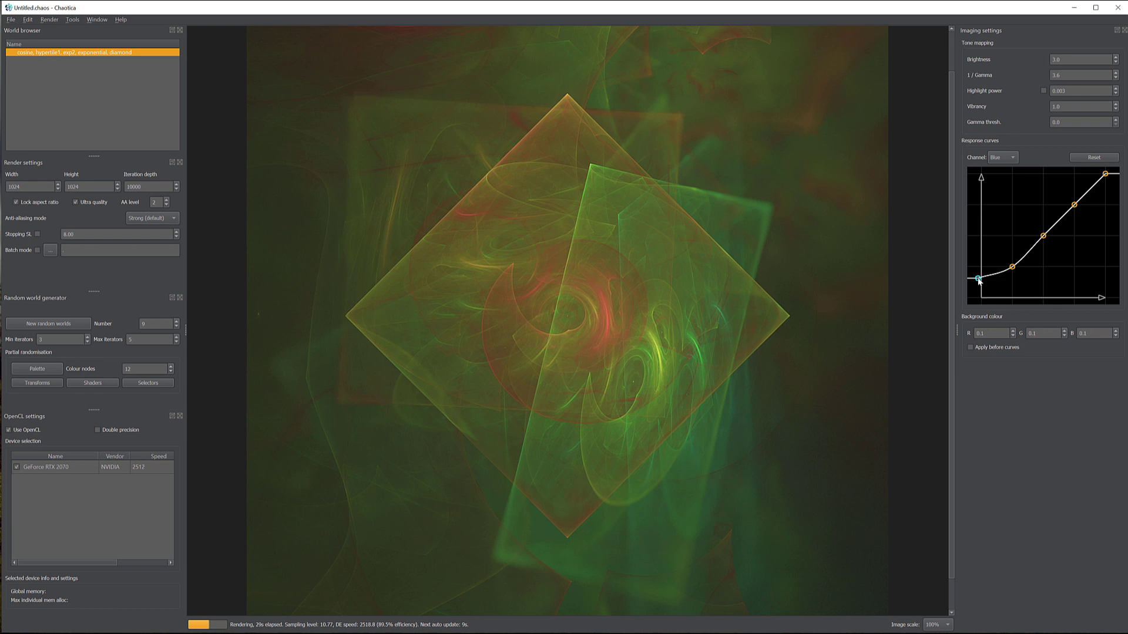
left_click_drag(1043, 236, 1051, 243)
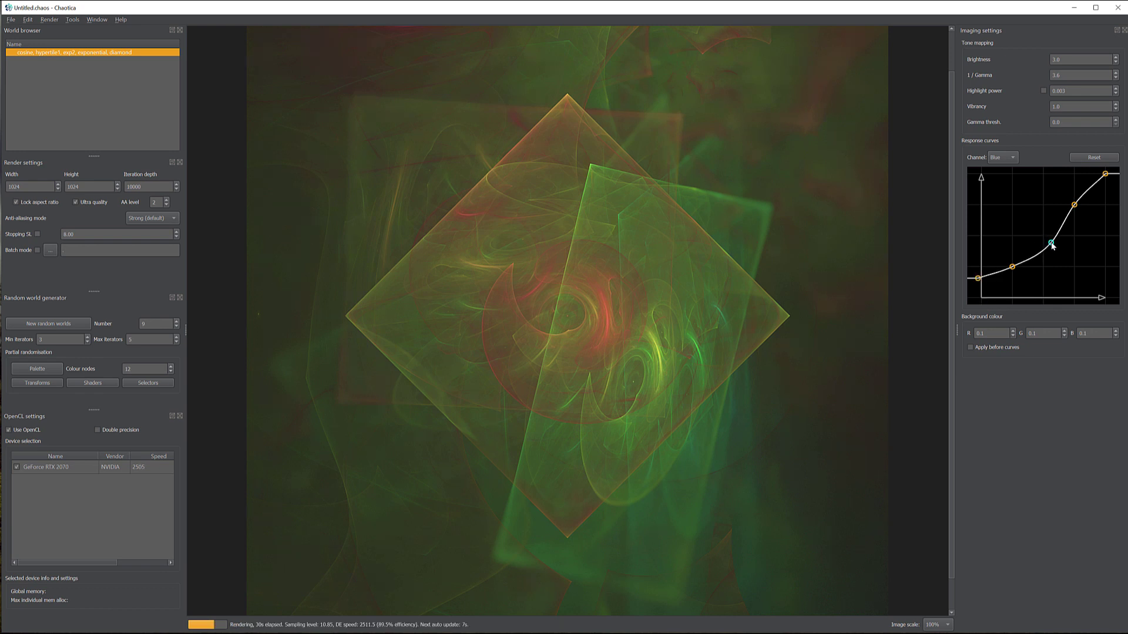
left_click(1011, 158)
left_click(999, 134)
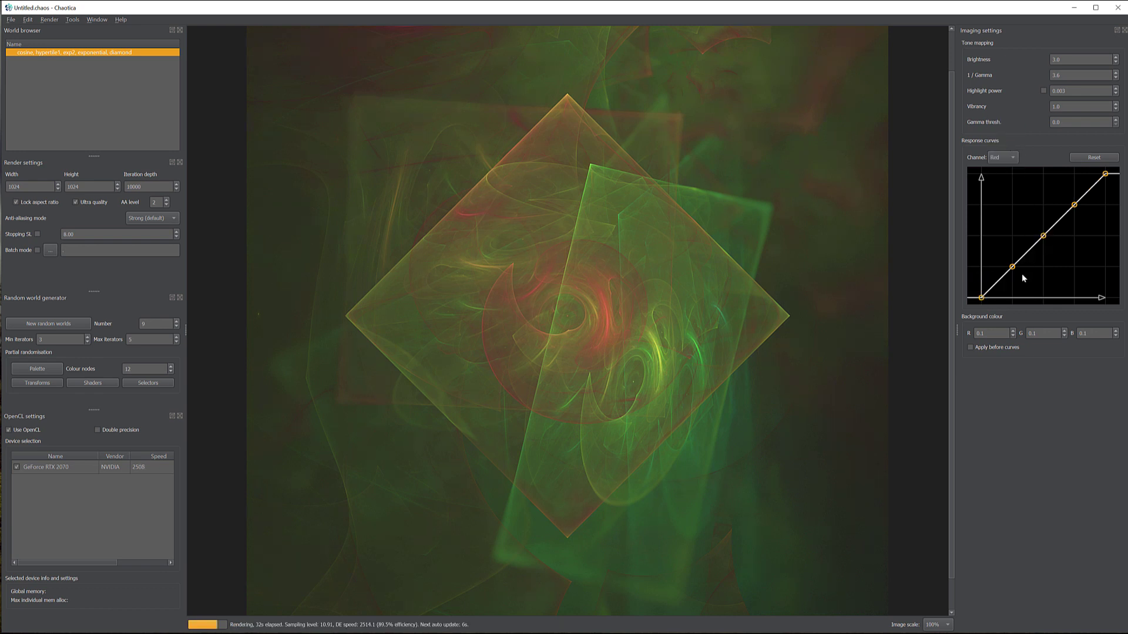
left_click_drag(982, 298, 1037, 232)
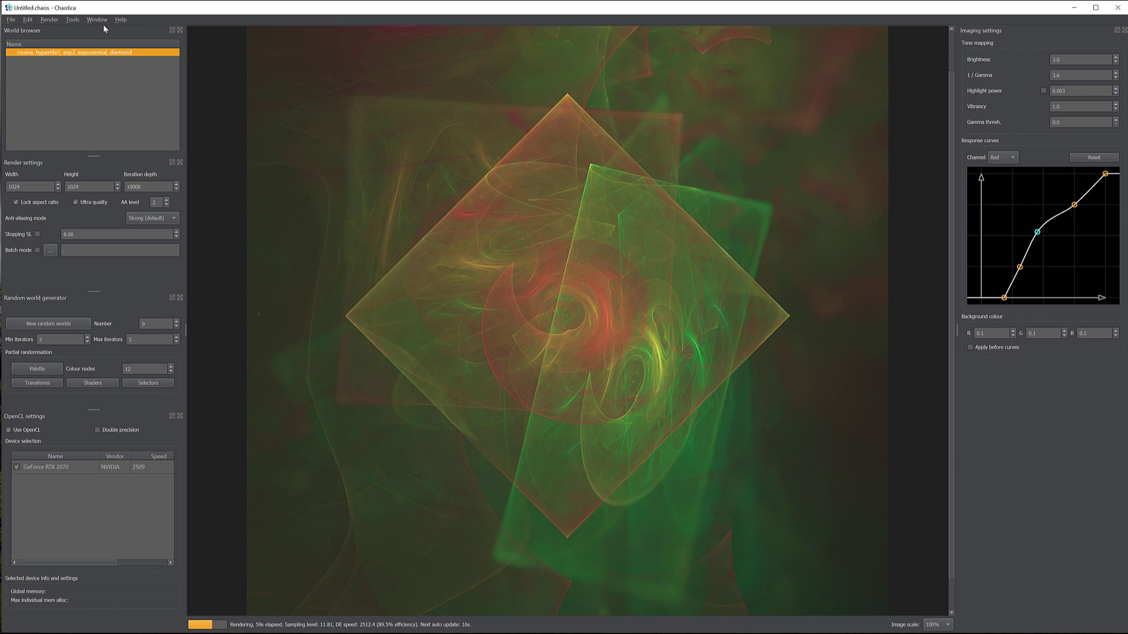
left_click(12, 19)
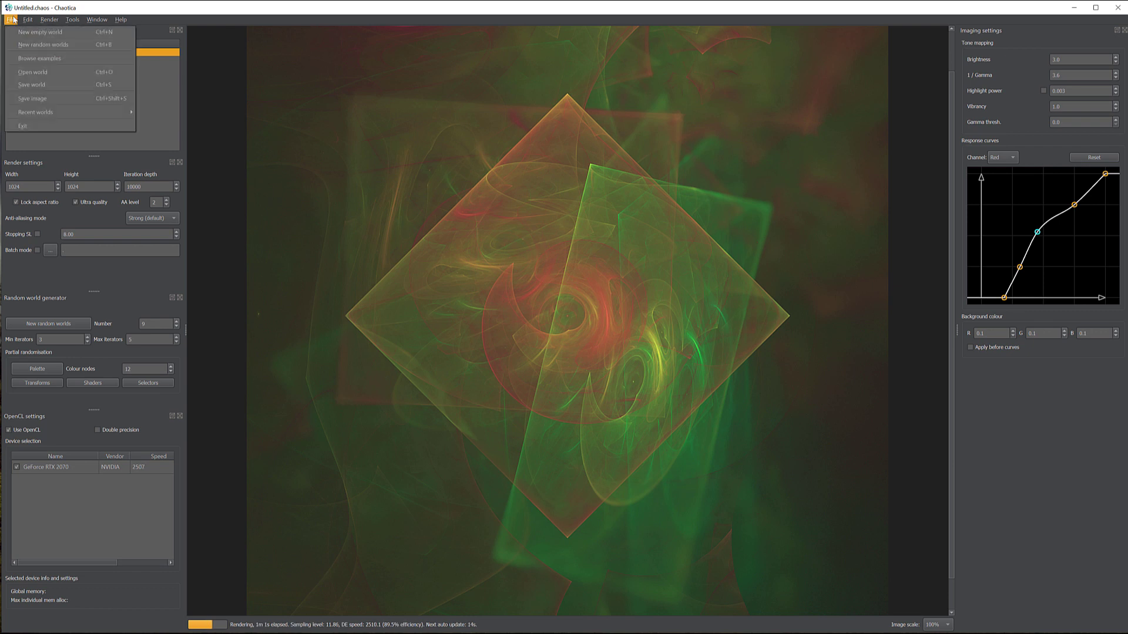